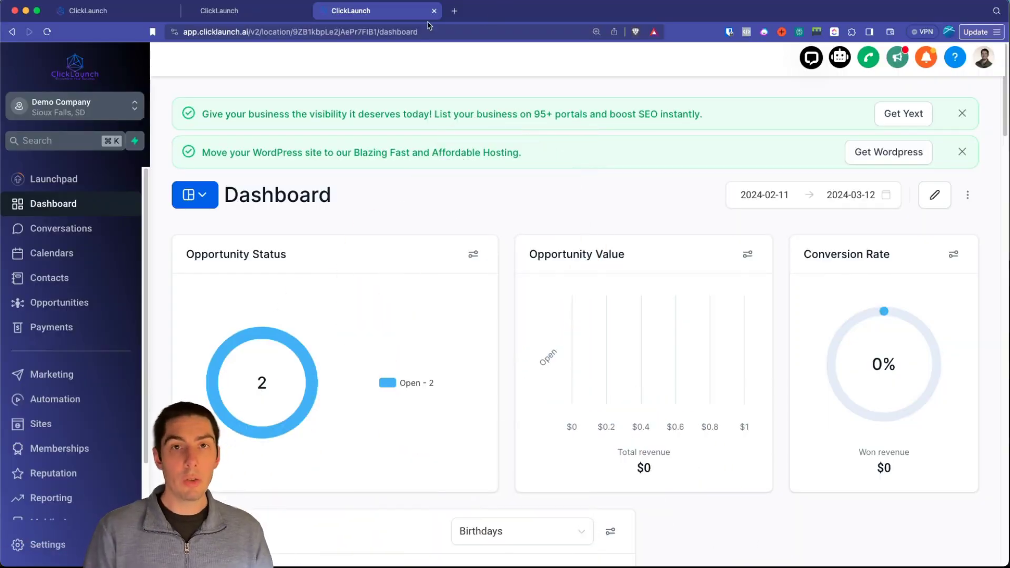
Step: Switch to the clicklaunch.ai/tips tab showing the pay-what-you-want Stripe form
left_click(253, 11)
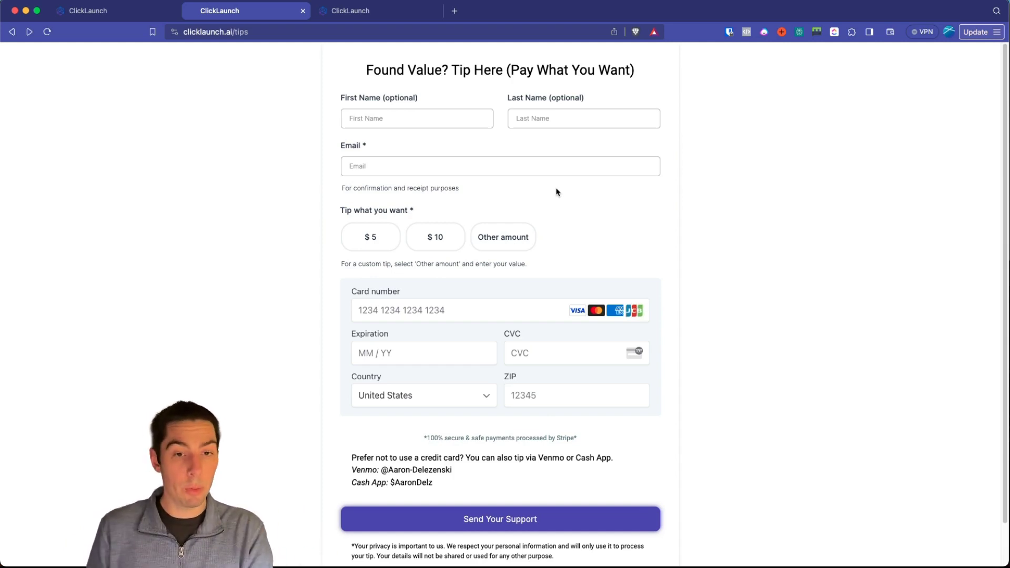
Step: Try the $5, $10 and Other amount tips, highlight the no-card note, then return to the dashboard
left_click(371, 244)
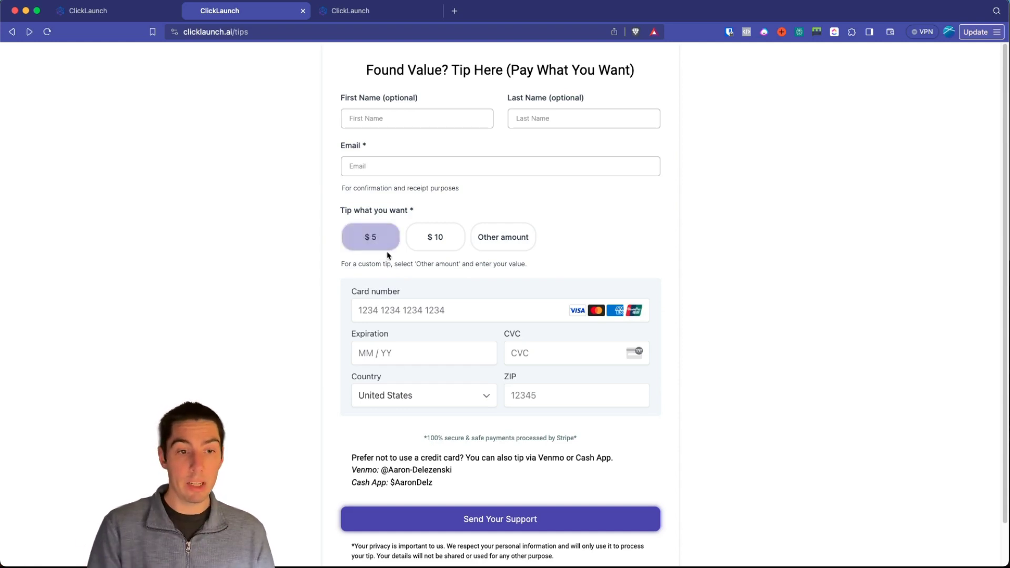
left_click(438, 243)
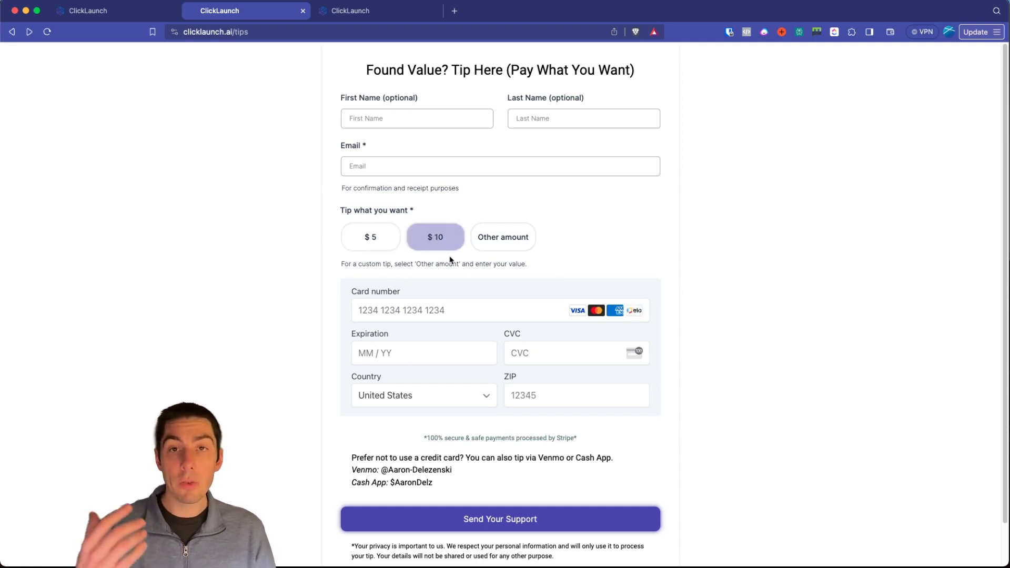
left_click(500, 240)
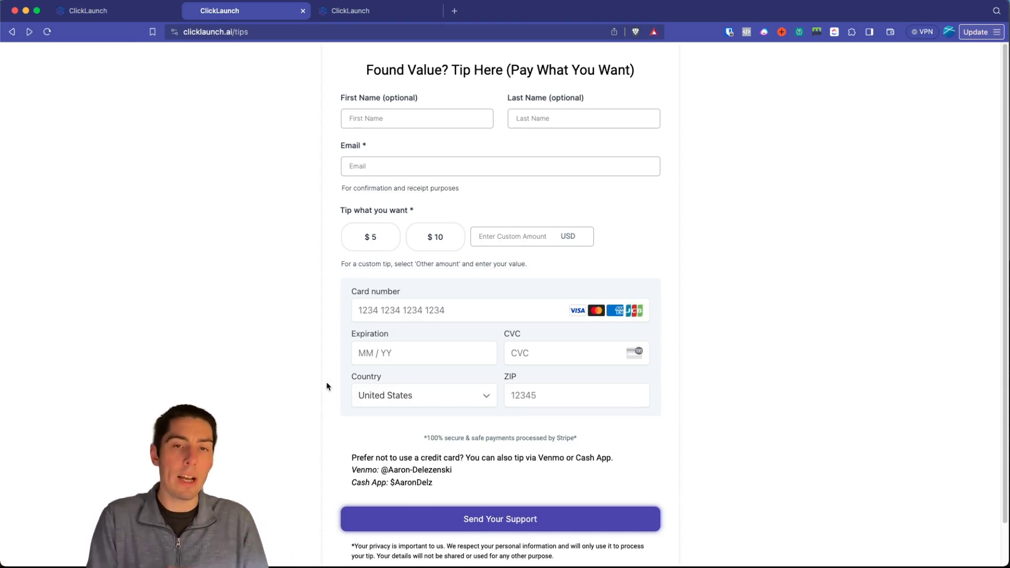
left_click_drag(352, 458, 474, 466)
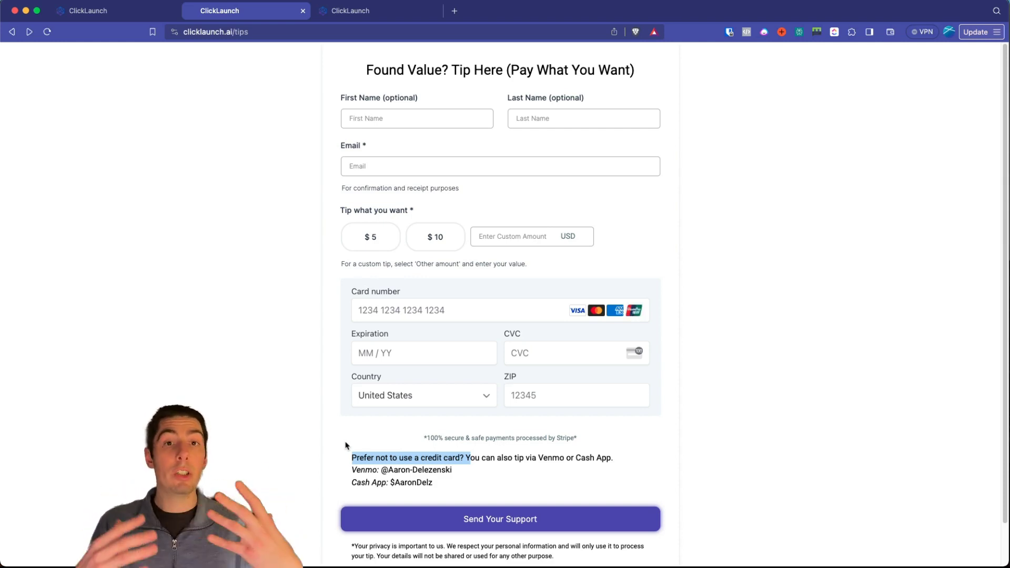
left_click(376, 15)
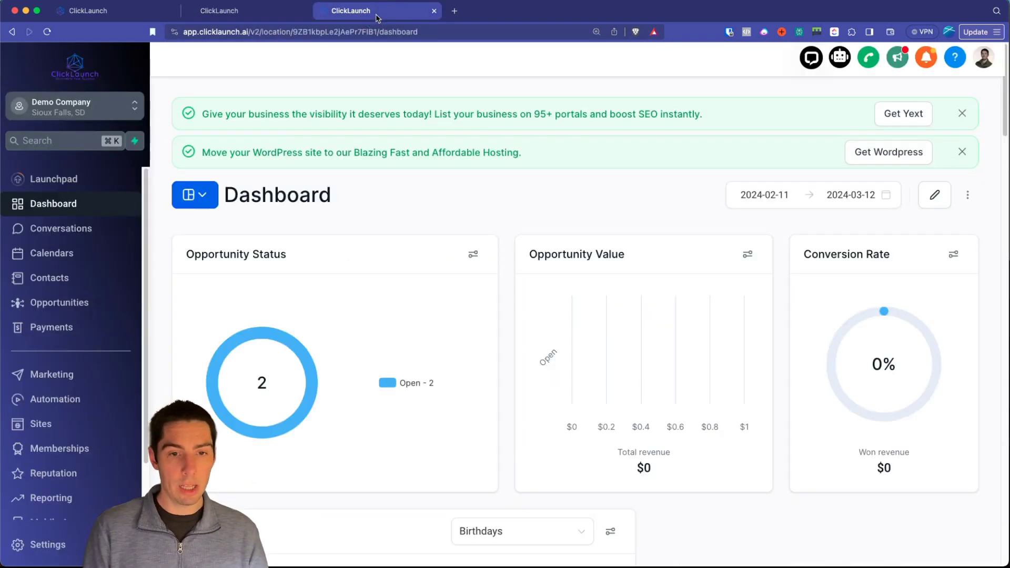
Step: Open a new form in the Sites > Forms builder
left_click(41, 423)
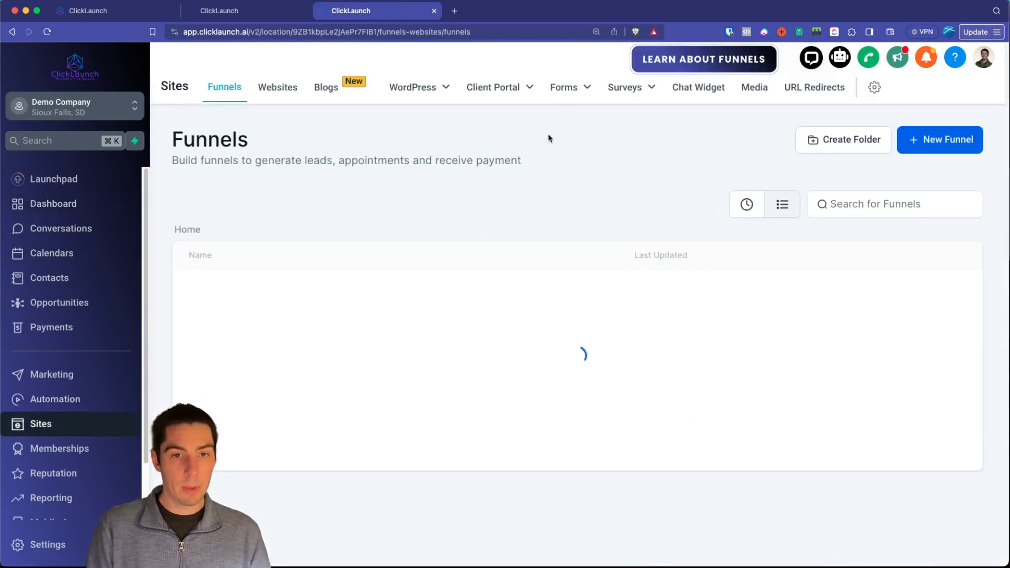
mouse_move(572, 96)
left_click(540, 117)
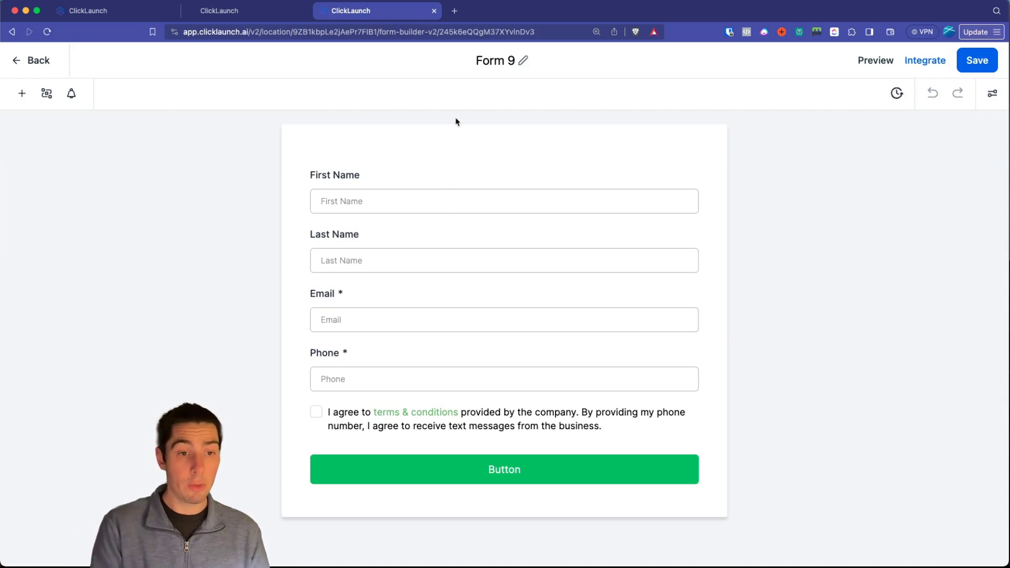
Step: Rename the form from 'Form 9' to 'Tip Form'
left_click(510, 60)
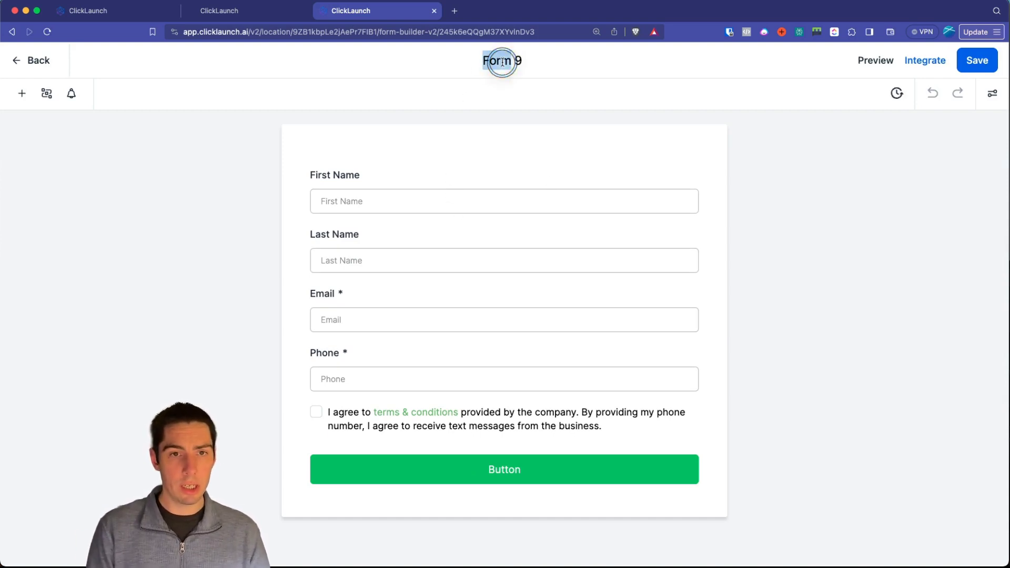
triple_click(502, 61)
type("Tip Form")
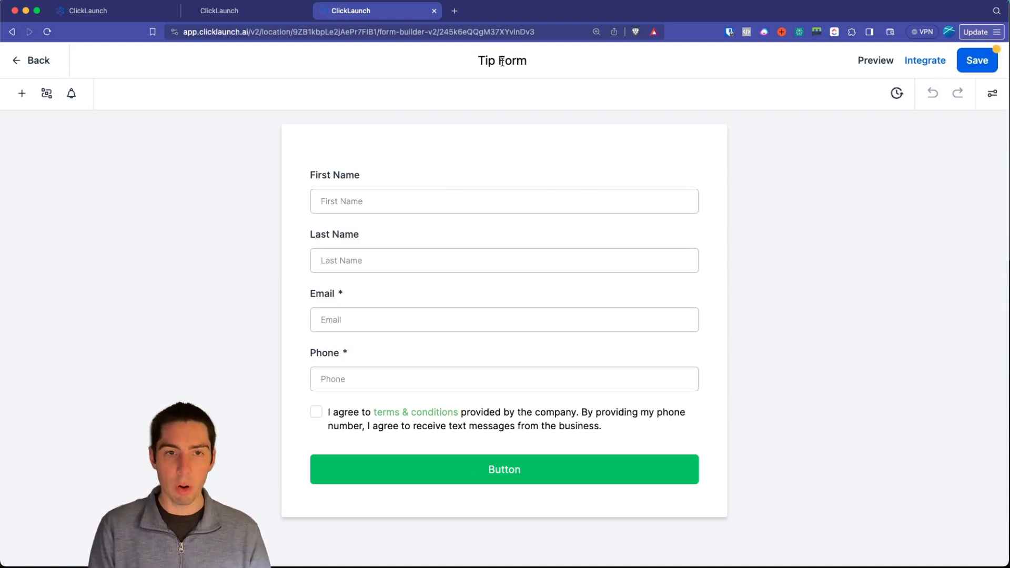
left_click(261, 149)
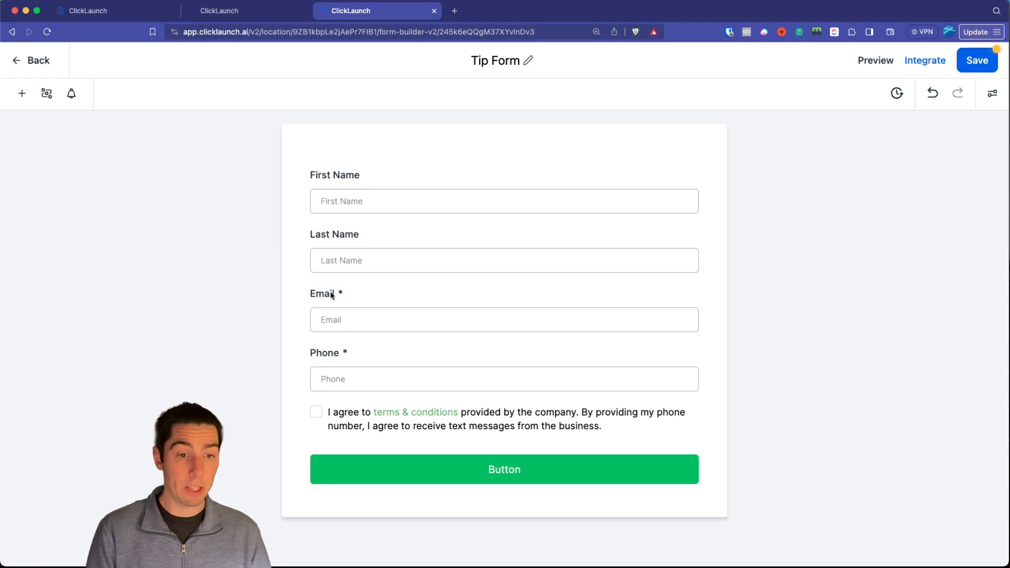
Step: Delete the Phone field and the terms-and-conditions checkbox from Tip Form
left_click(358, 304)
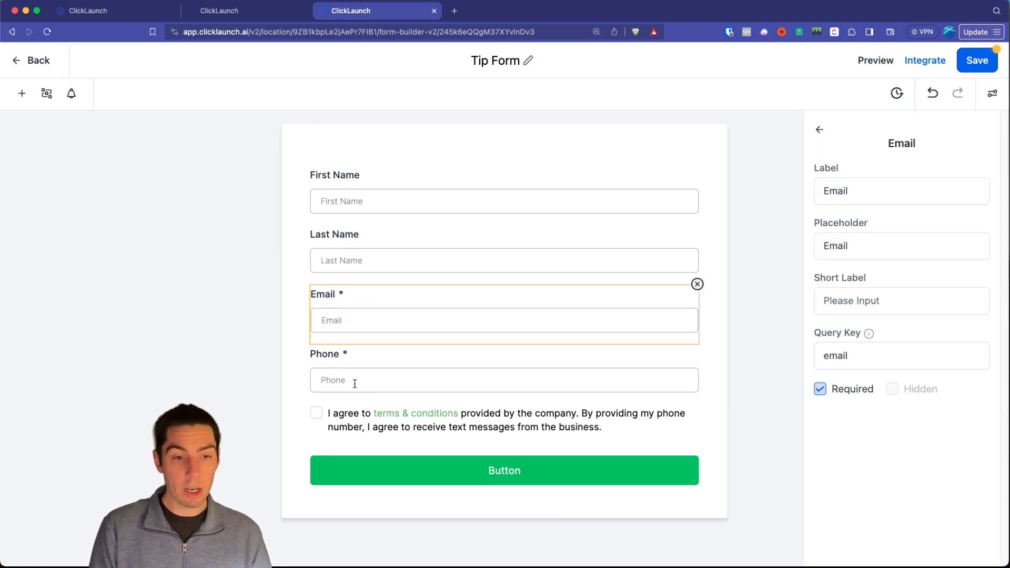
left_click(347, 369)
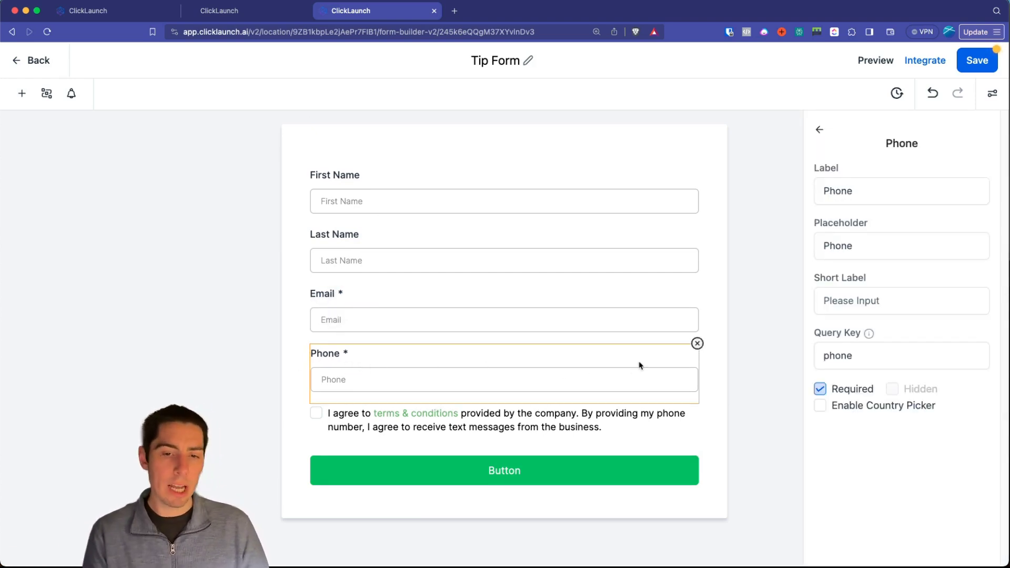
left_click(698, 344)
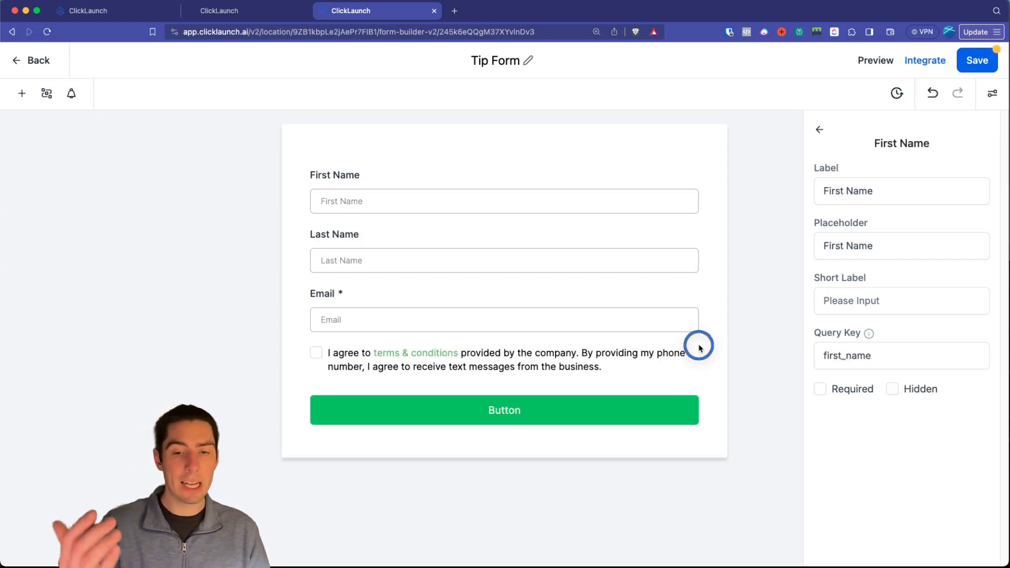
left_click(563, 357)
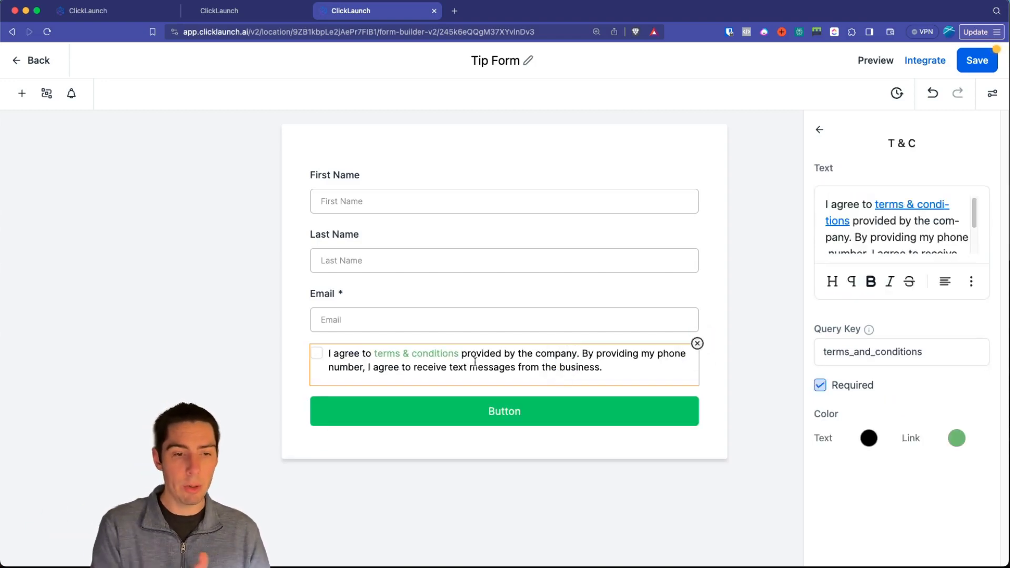
left_click(697, 343)
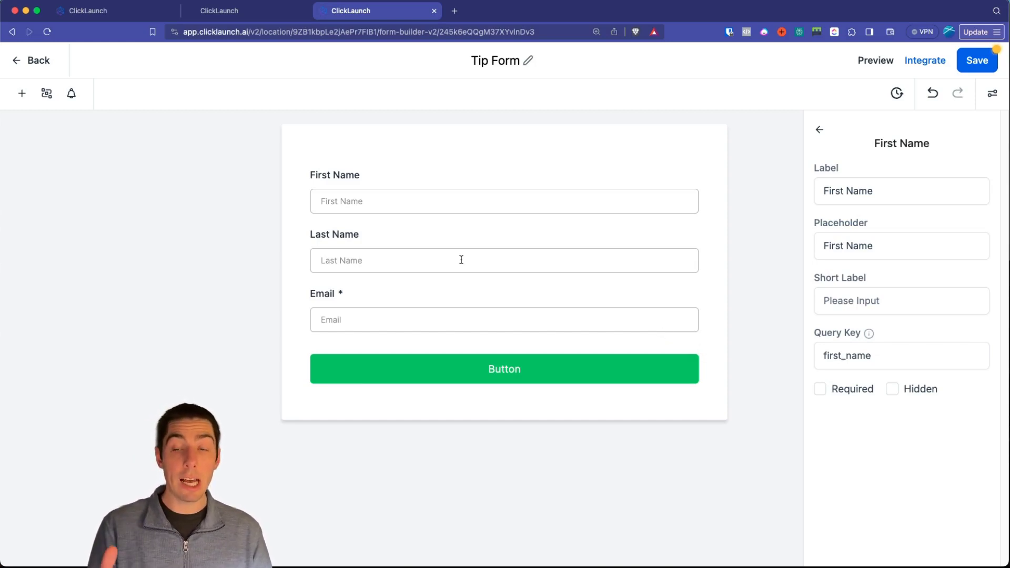
Step: Add a Payment element below the Email field and select it for editing
left_click(23, 95)
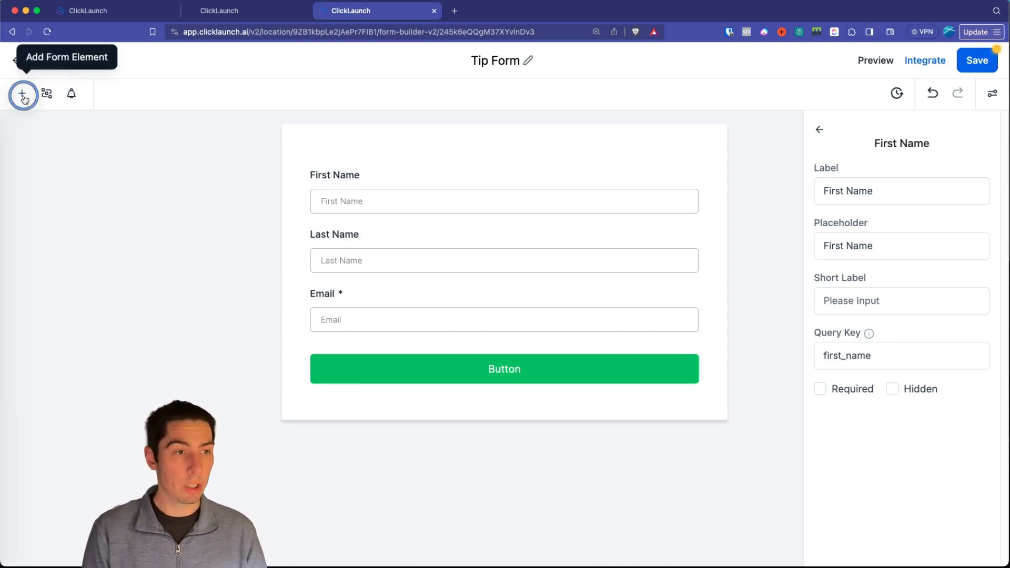
scroll(126, 342, "down", 8)
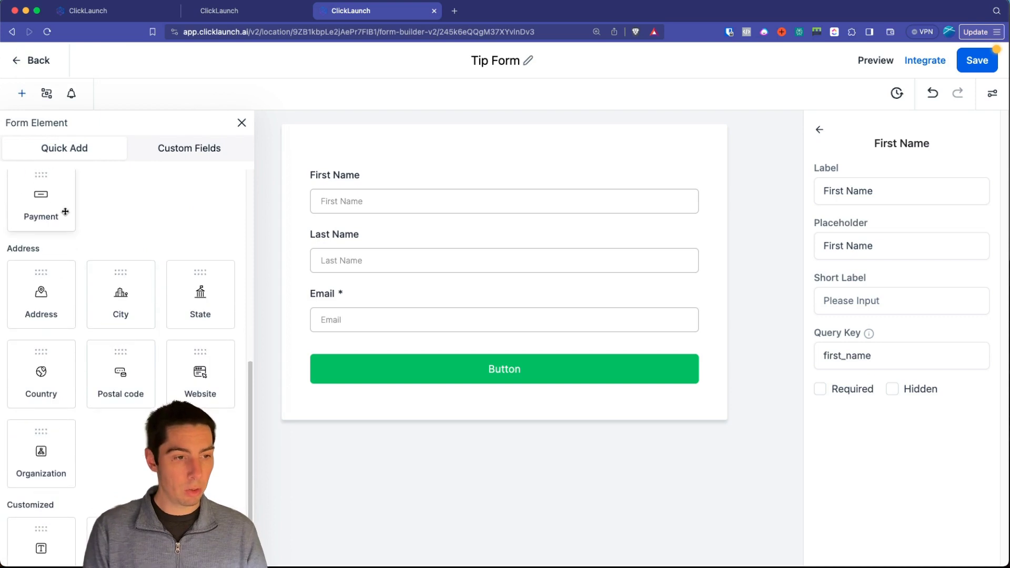
scroll(66, 211, "up", 3)
left_click(34, 263)
left_click_drag(34, 262, 408, 403)
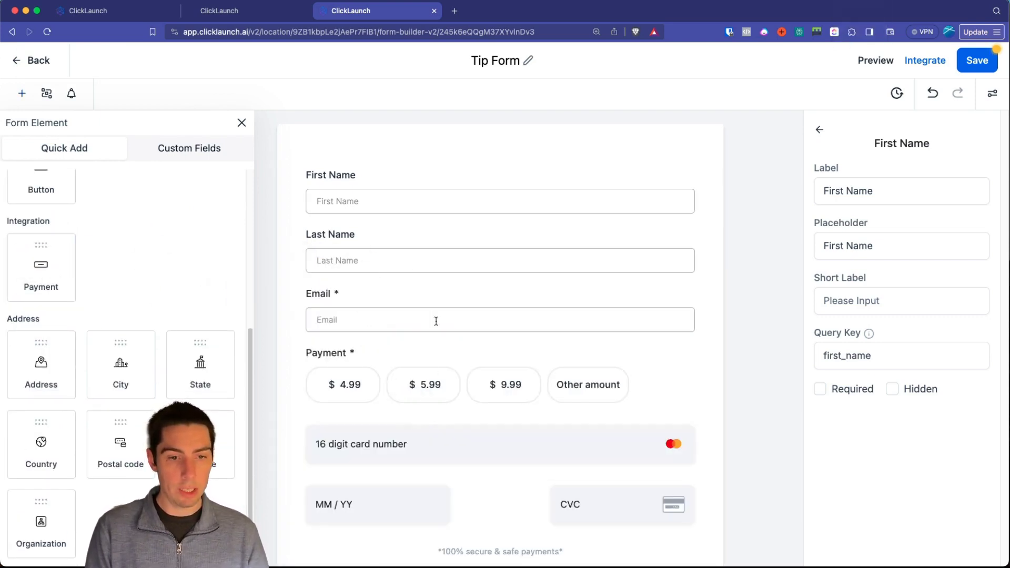
scroll(436, 321, "down", 3)
left_click(479, 342)
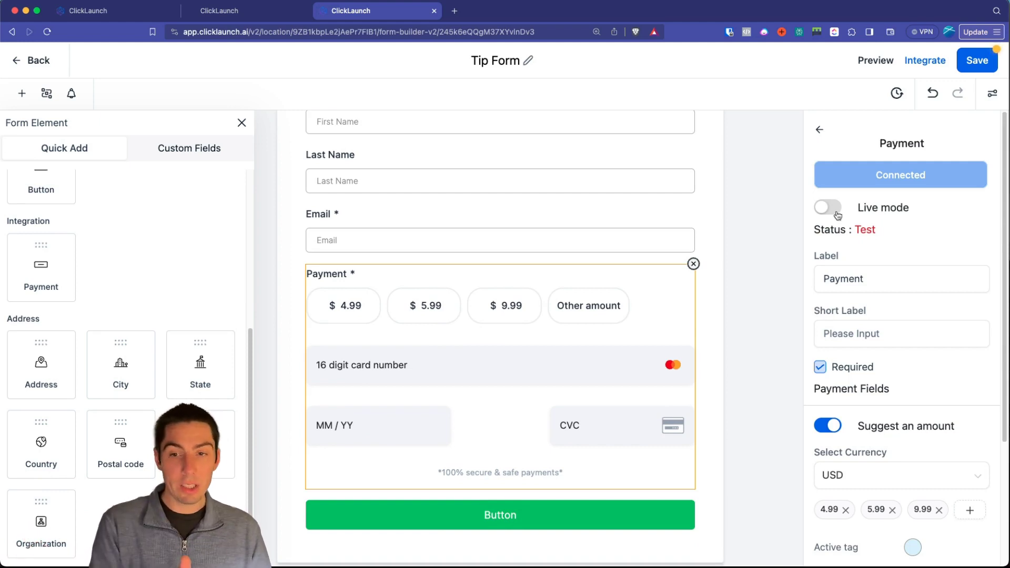
Step: Label the Payment field 'Pay what you want' with short label 'Select the amount you want to pay', kept Required
left_click(830, 280)
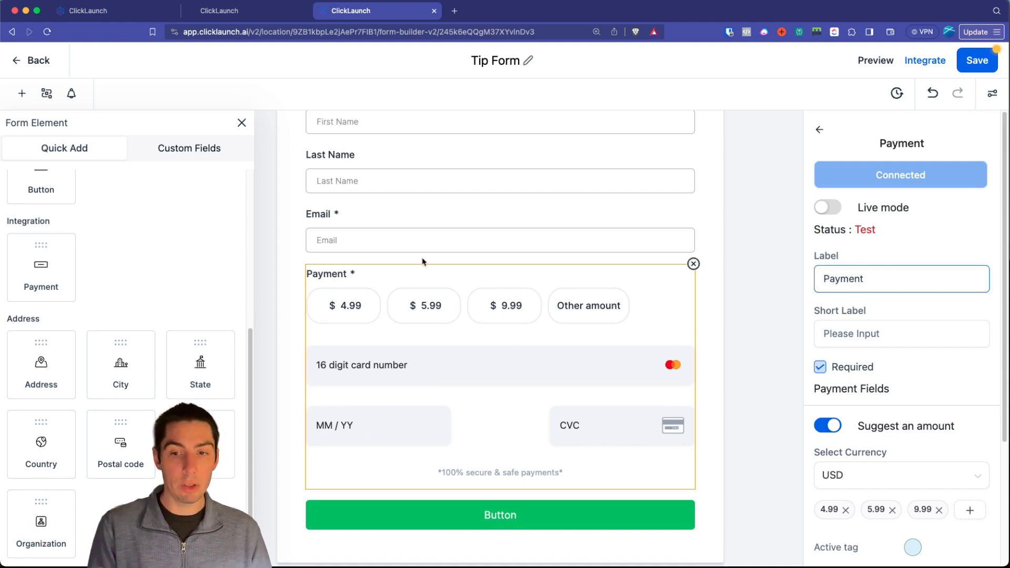
double_click(840, 279)
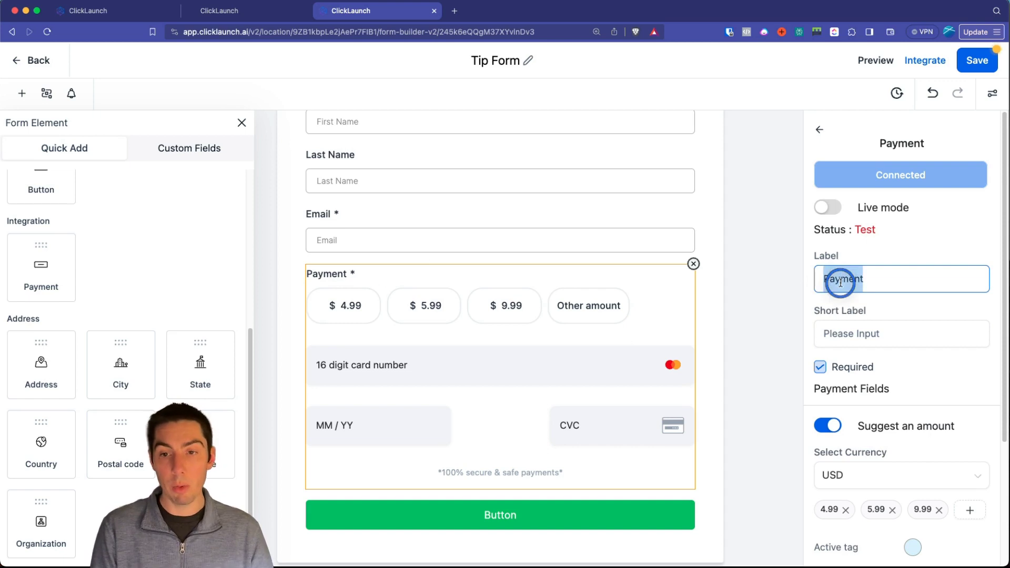
type("Pay what you want")
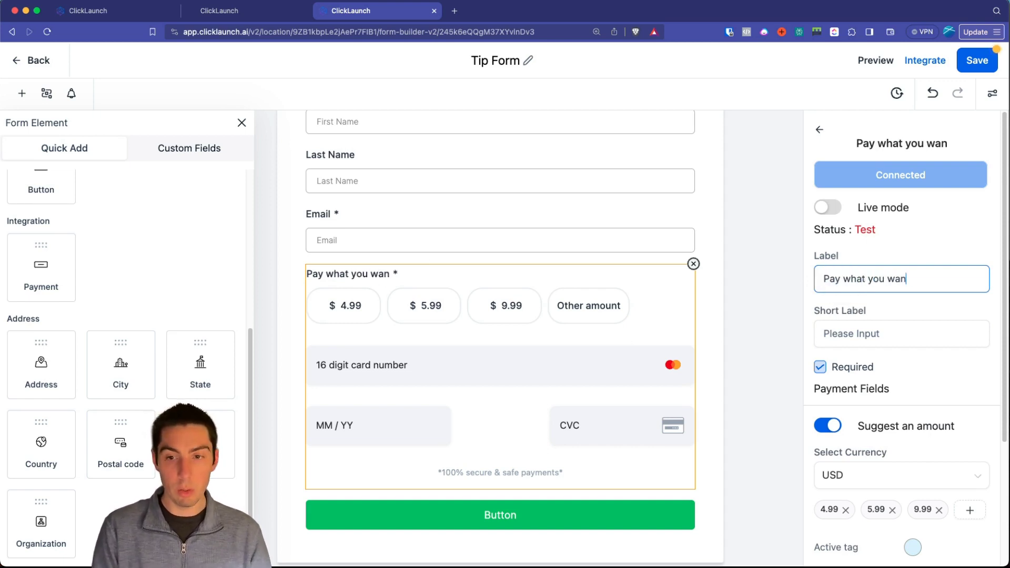
left_click(820, 314)
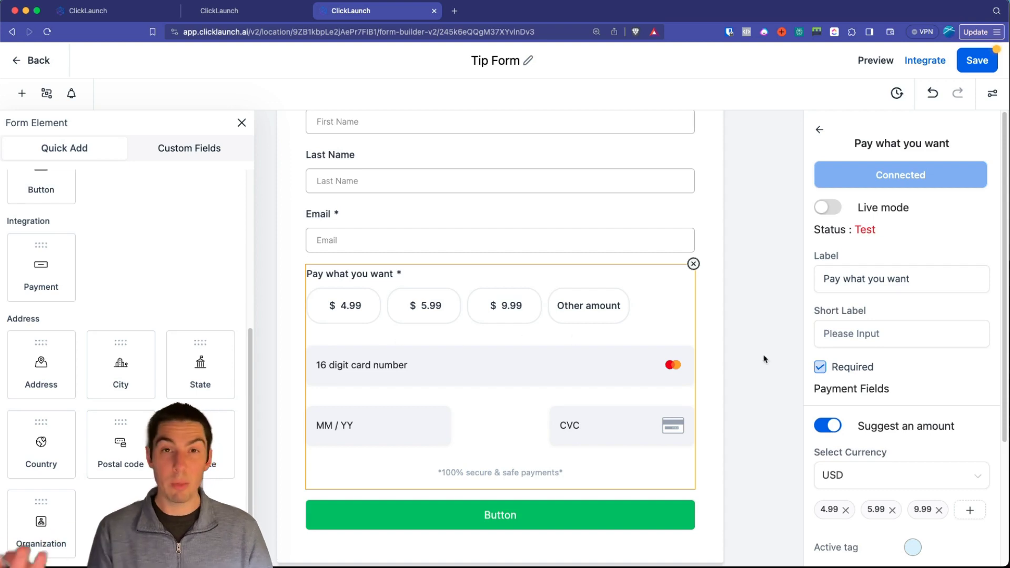
left_click(842, 332)
type("Select t")
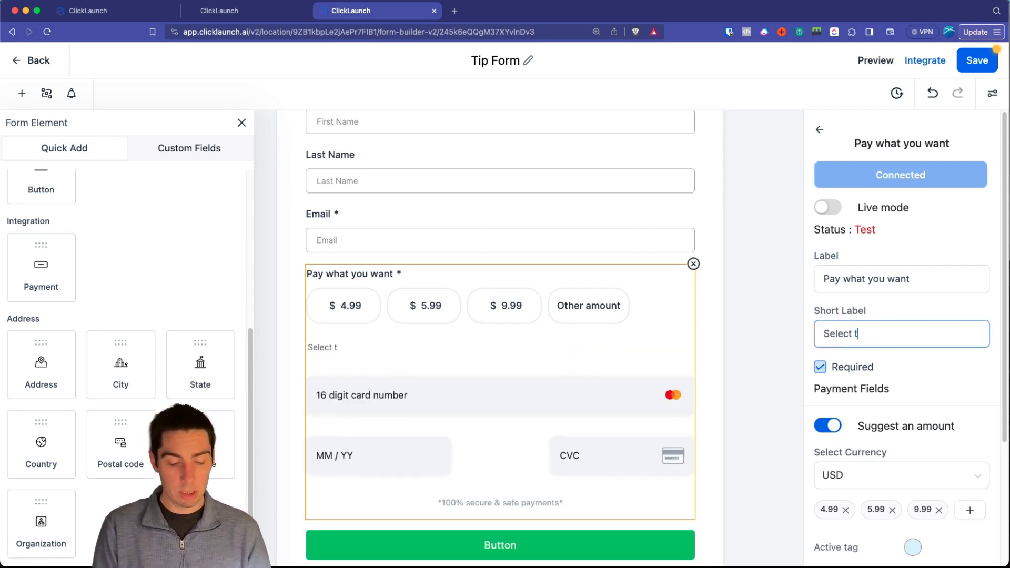
type("he amount you wa")
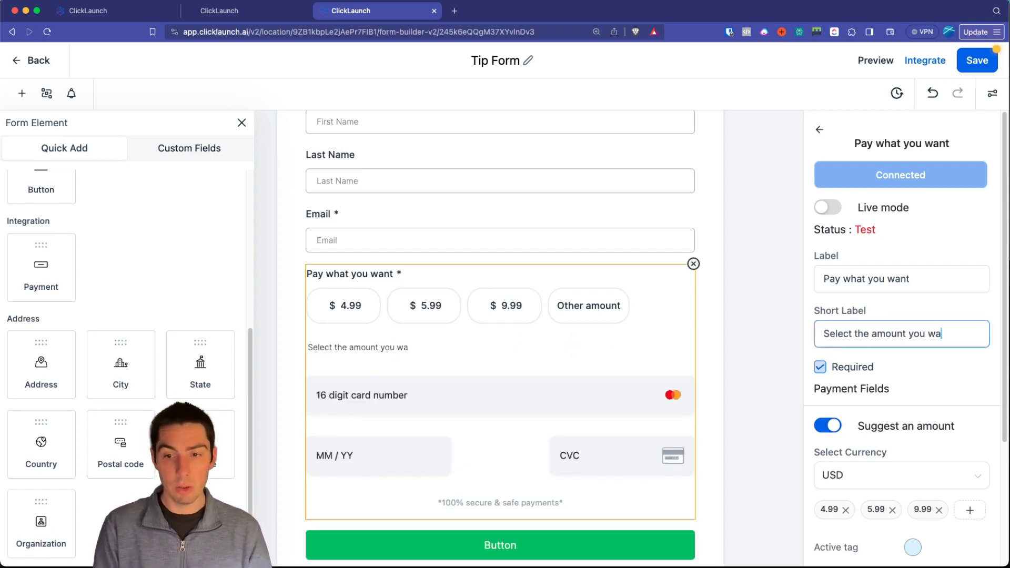
type("nt to pay")
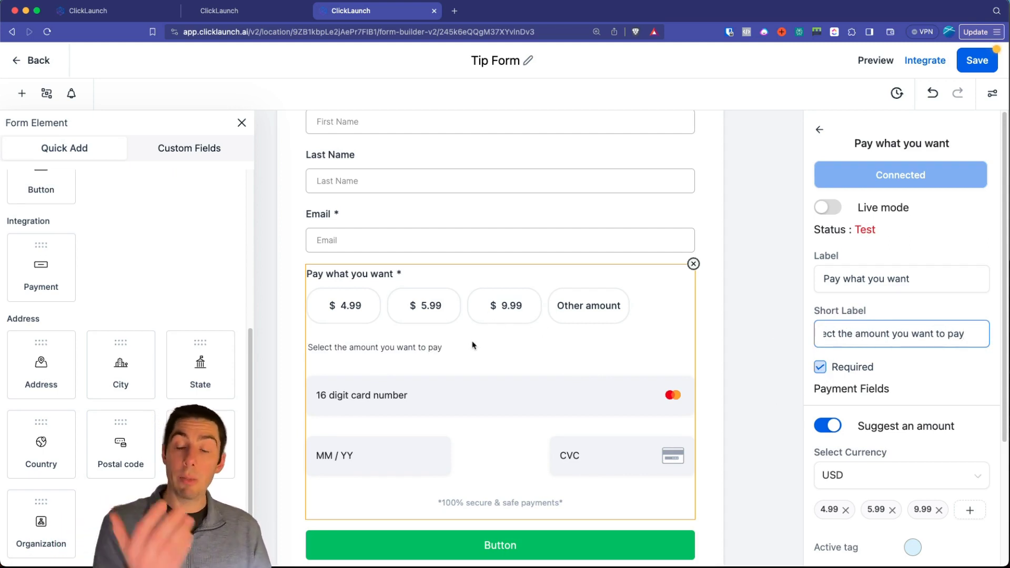
left_click(820, 367)
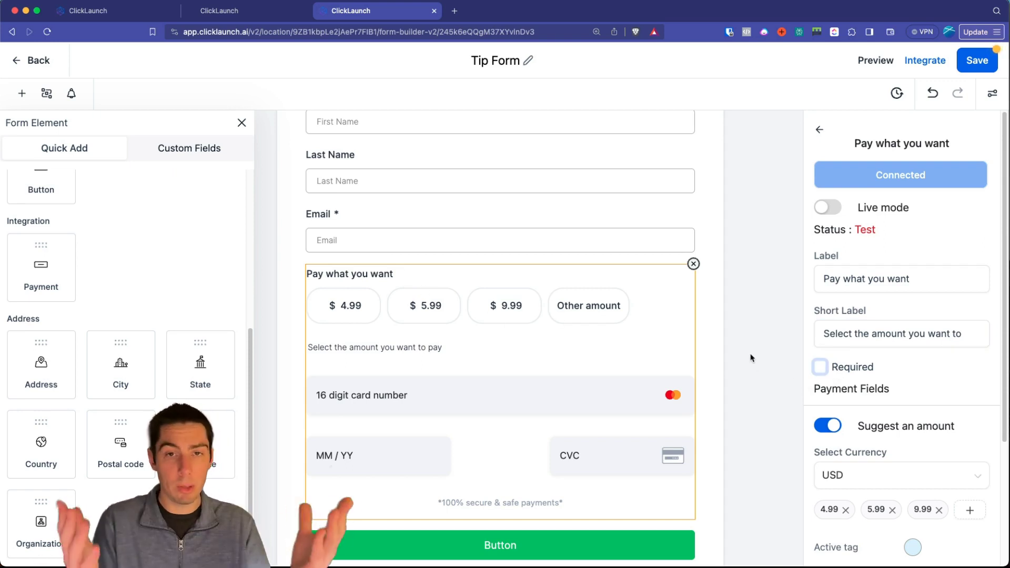
left_click(821, 368)
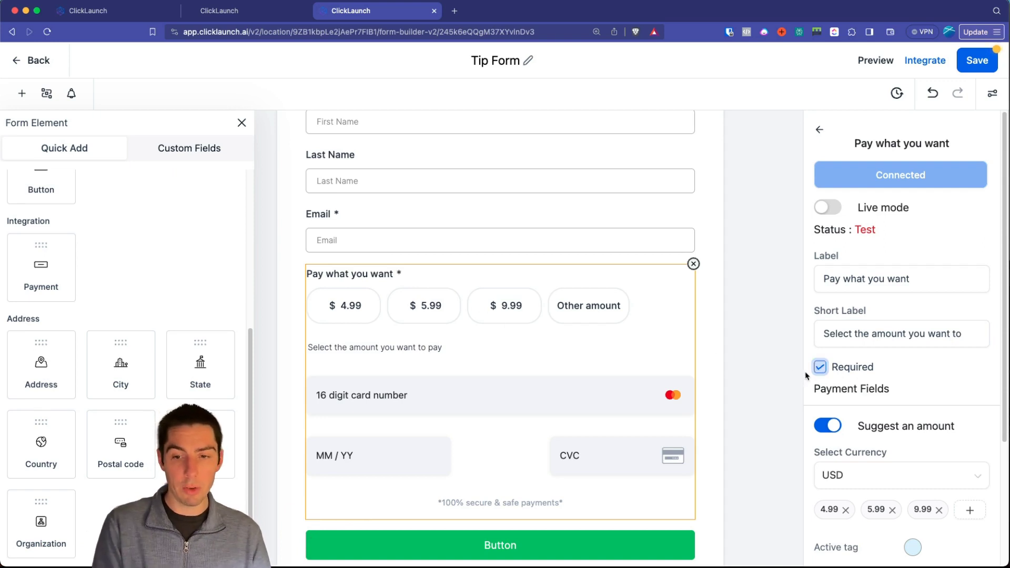
Step: Enable suggested amounts, remove the 4.99 tag and add a 20 tag
scroll(869, 383, "down", 3)
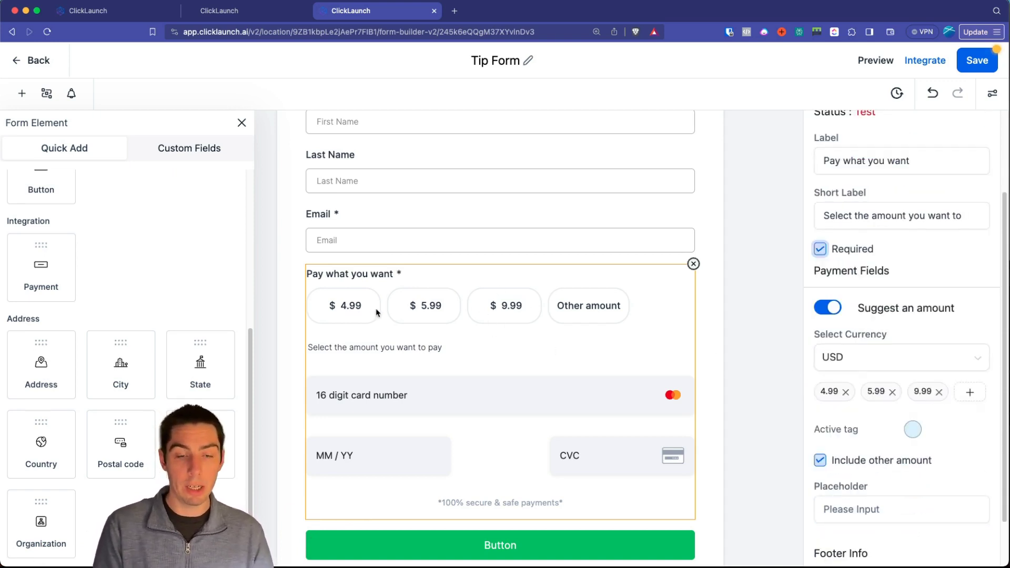
left_click(824, 309)
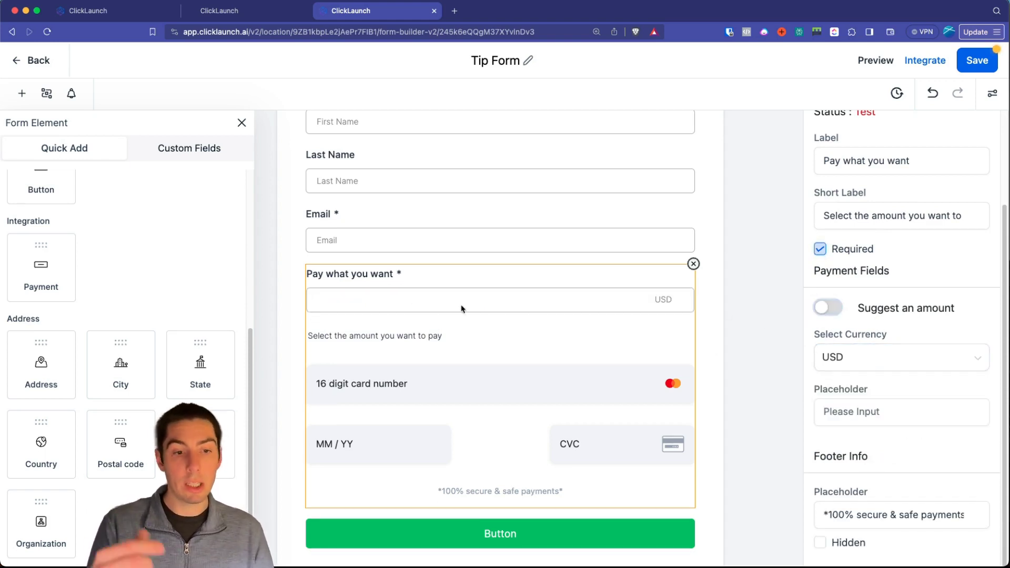
left_click(837, 314)
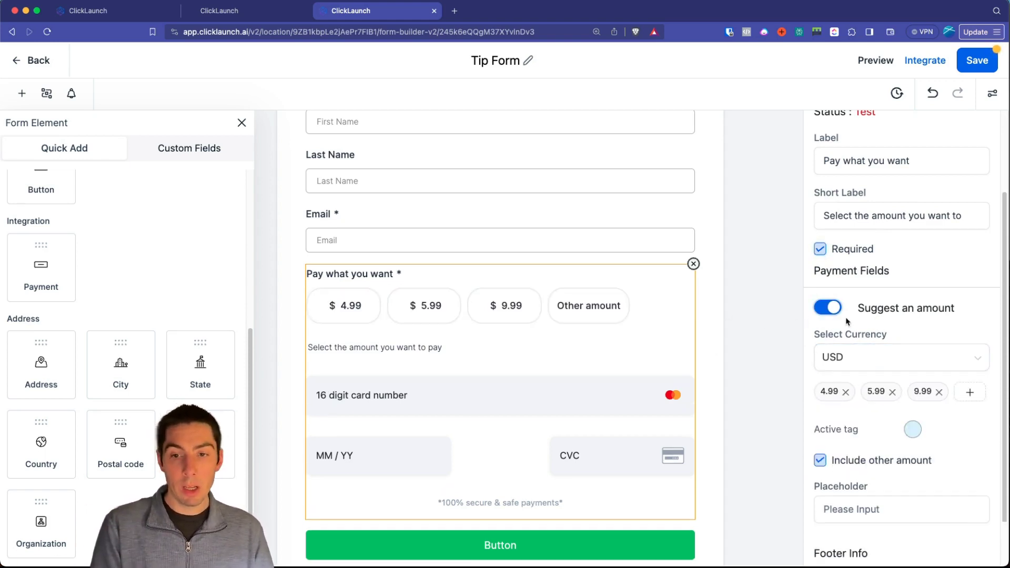
left_click(846, 392)
left_click(921, 394)
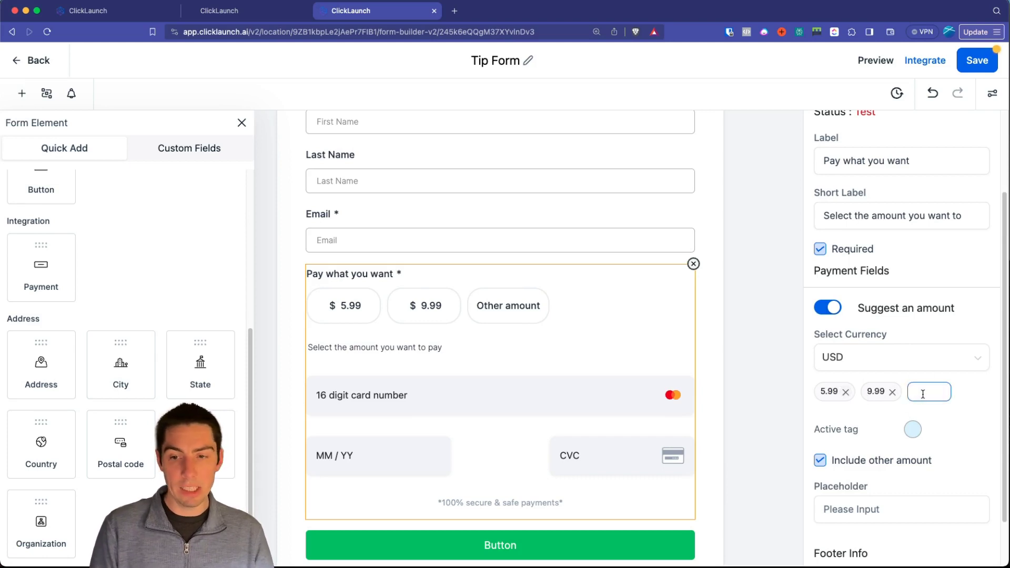
type("20")
key("Return")
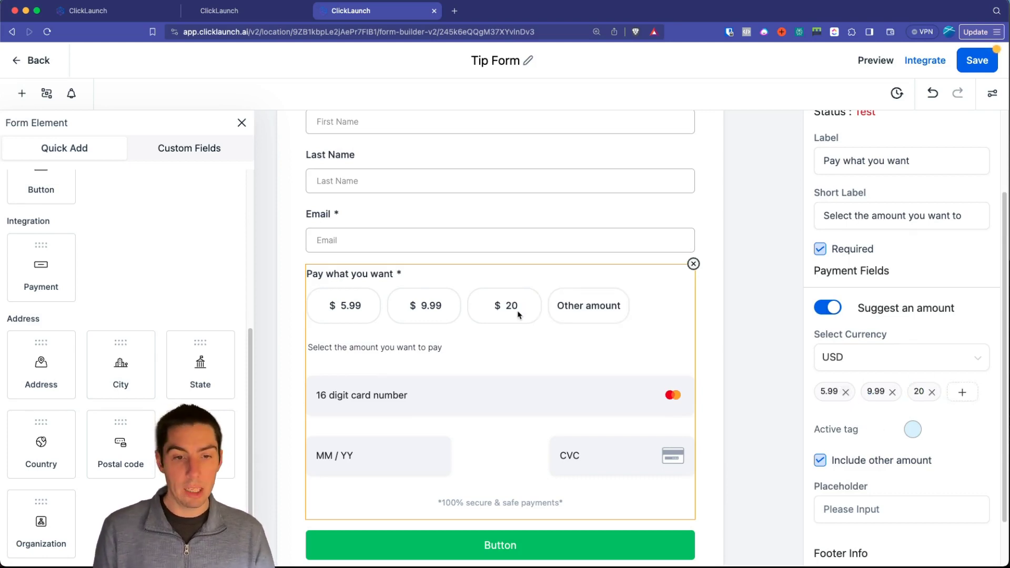
Step: Compare with the live tips page's $10 option, leaving the active amount colour unchanged
left_click(913, 430)
left_click(491, 292)
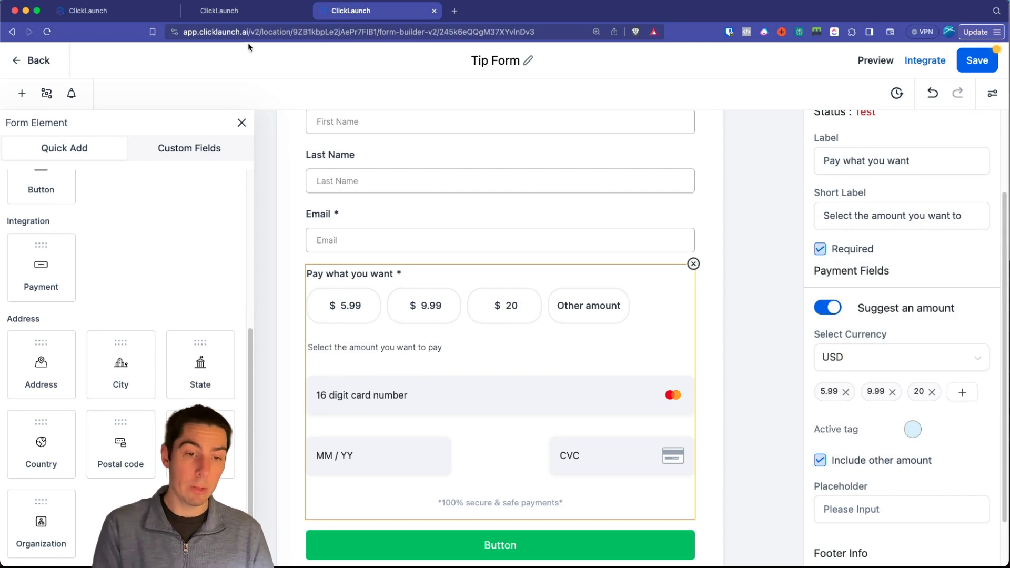
left_click(249, 10)
left_click(439, 239)
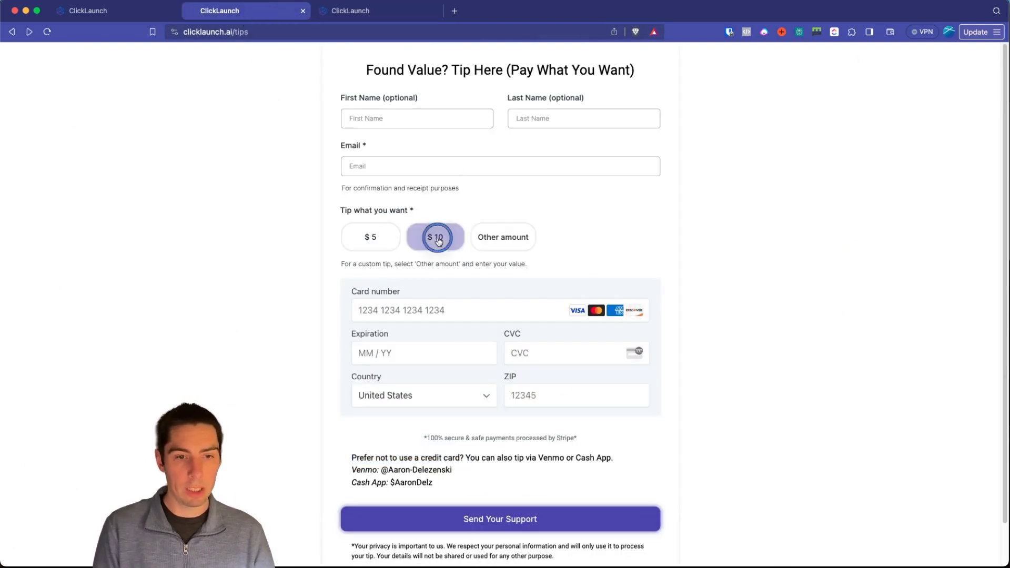
left_click(380, 11)
left_click(914, 430)
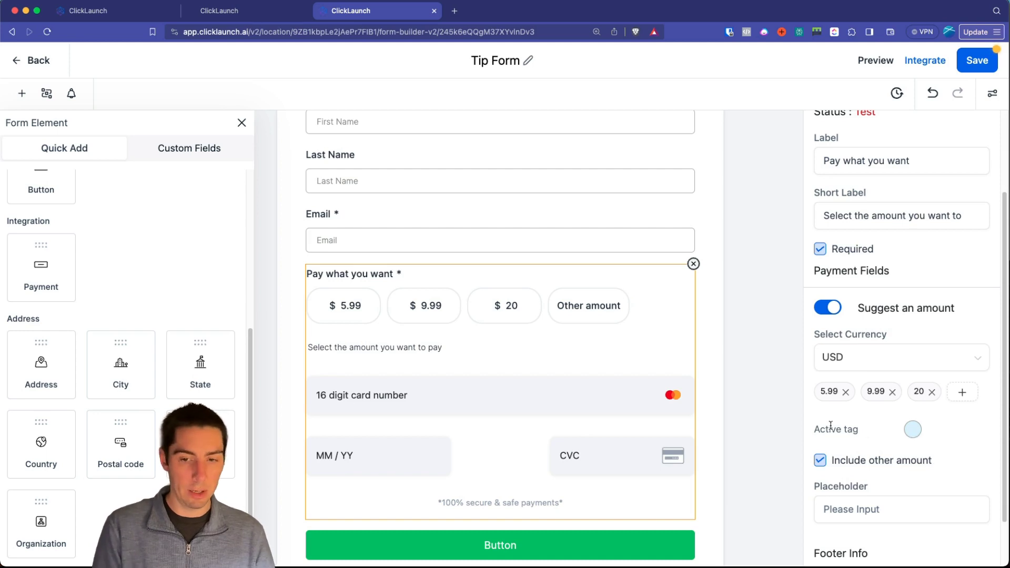
Step: Delete the 5.99 and 9.99 tags, add a 25 tag, and keep Include other amount on
scroll(827, 401, "down", 2)
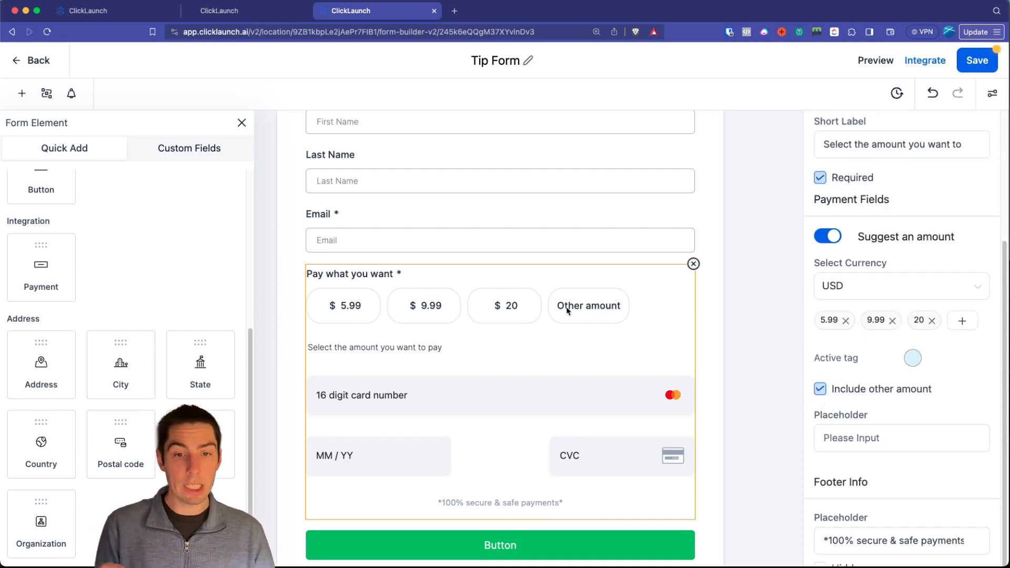
left_click(820, 388)
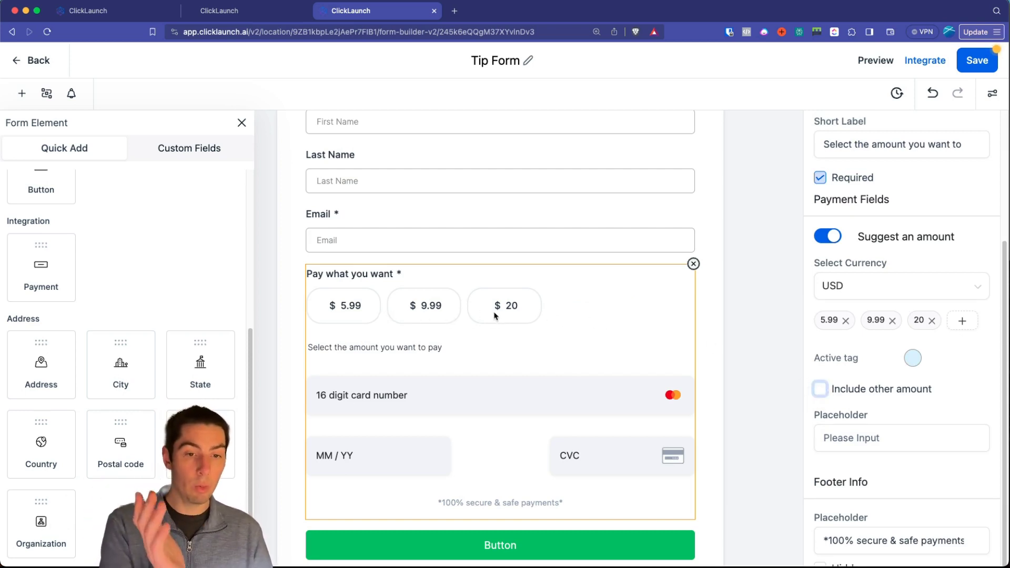
left_click(846, 320)
left_click(844, 321)
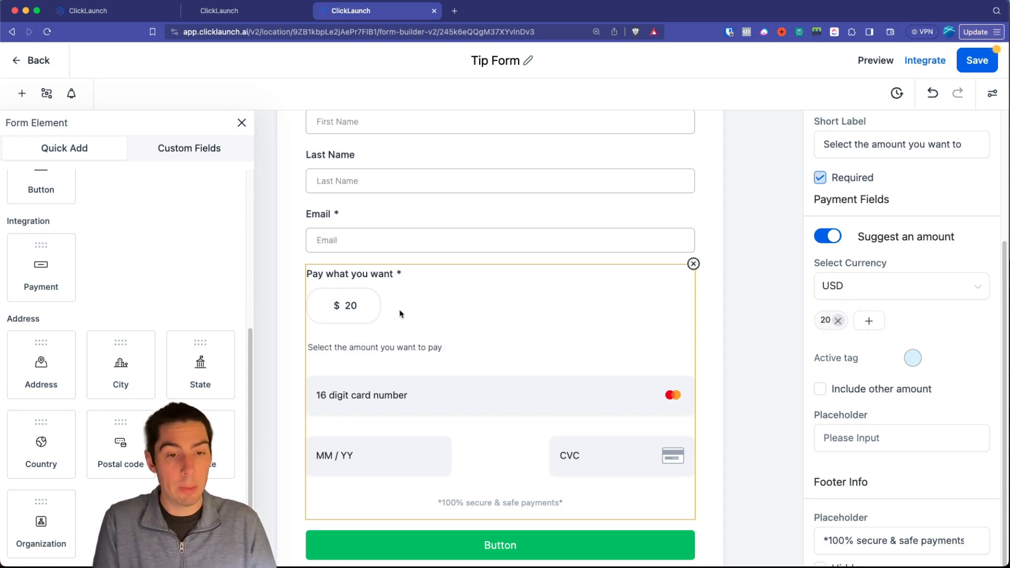
left_click(820, 389)
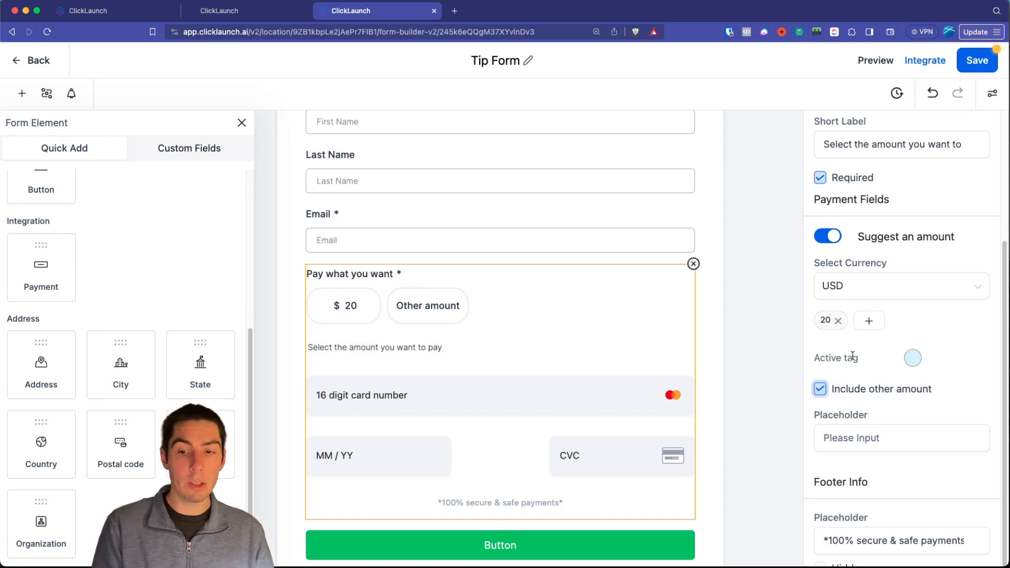
left_click(875, 323)
type("25")
left_click(829, 350)
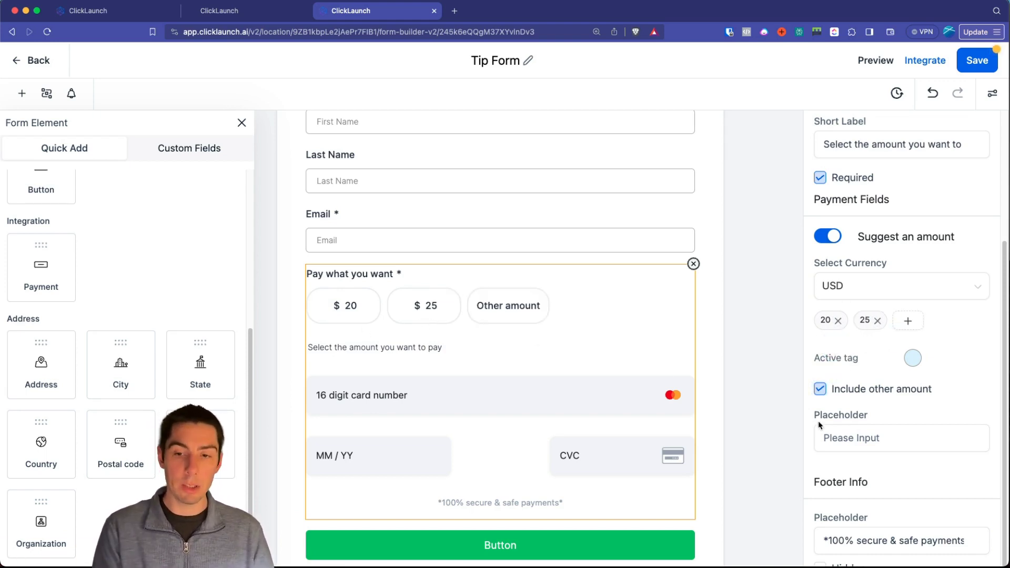
Step: Check the other-amount placeholder against the live page's custom amount entry
scroll(819, 426, "down", 1)
left_click(825, 399)
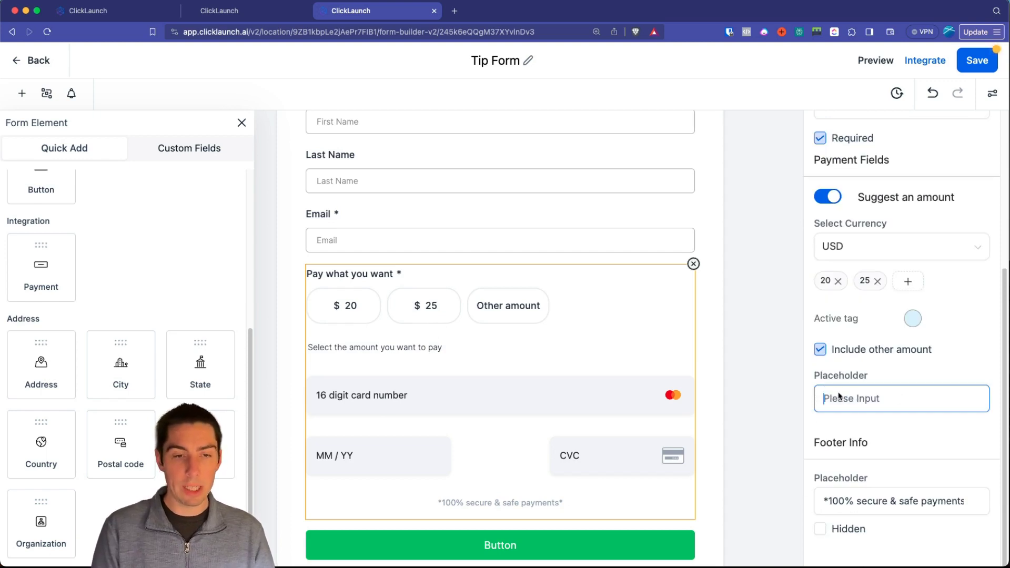
left_click(258, 12)
left_click(494, 244)
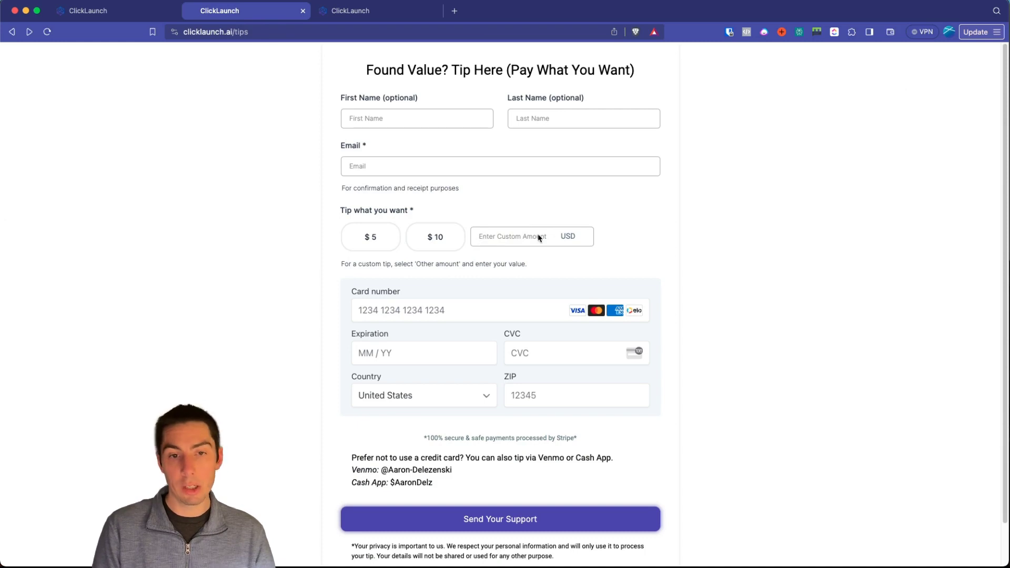
key("ctrl+Tab")
Step: Compare the footer security note with the live page, leaving it visible
left_click(835, 502)
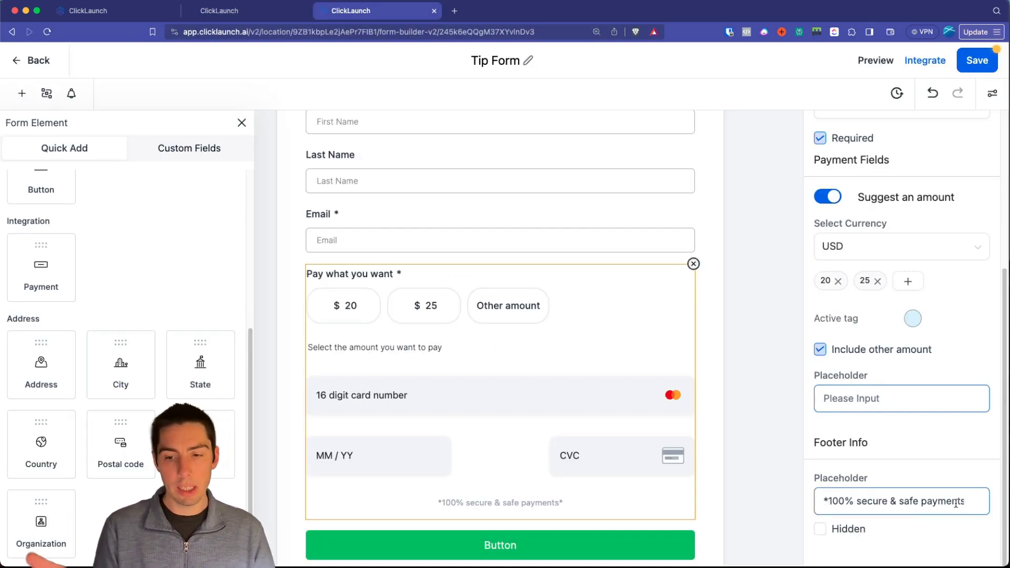
left_click(260, 12)
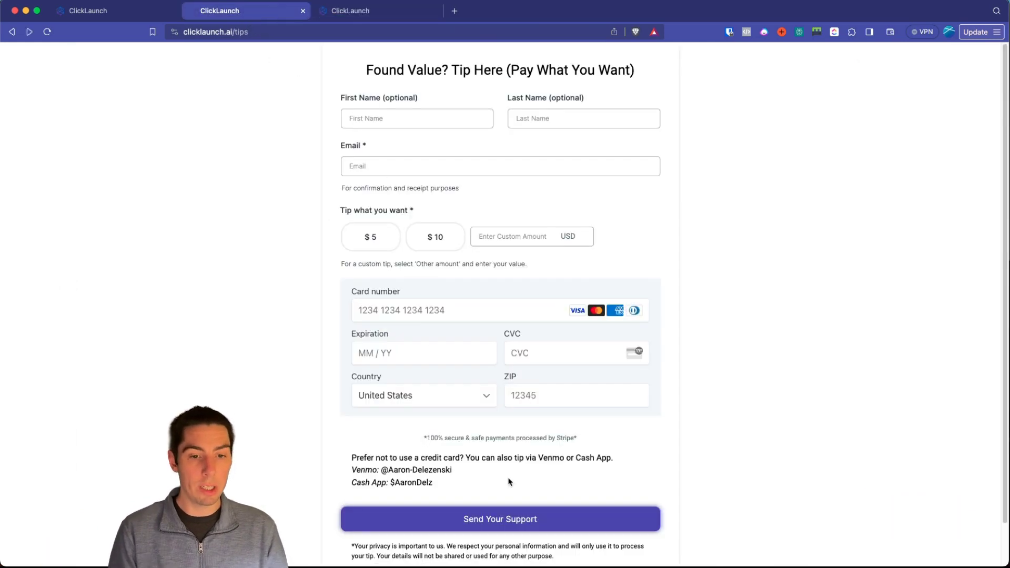
left_click_drag(526, 438, 598, 445)
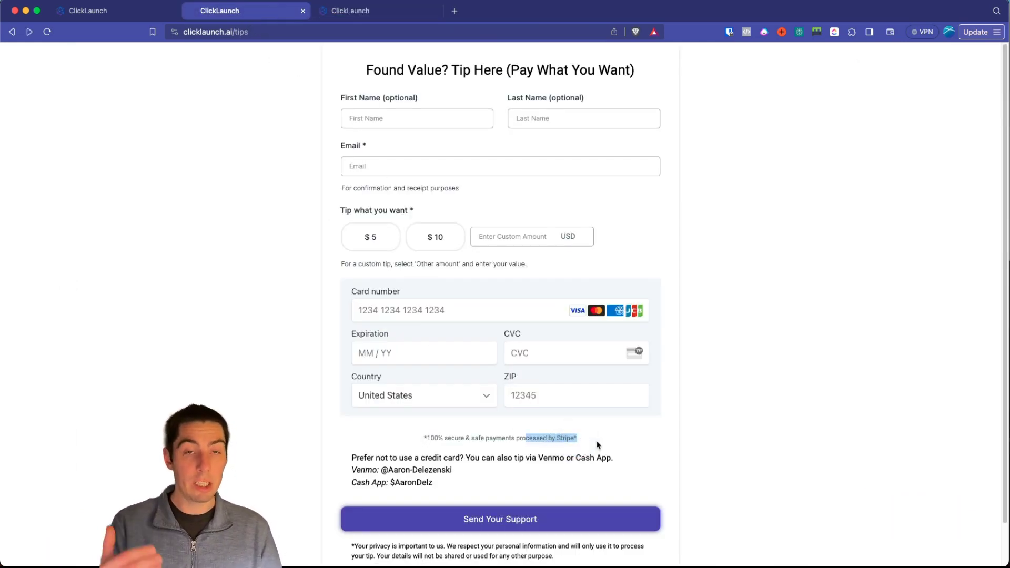
left_click(597, 445)
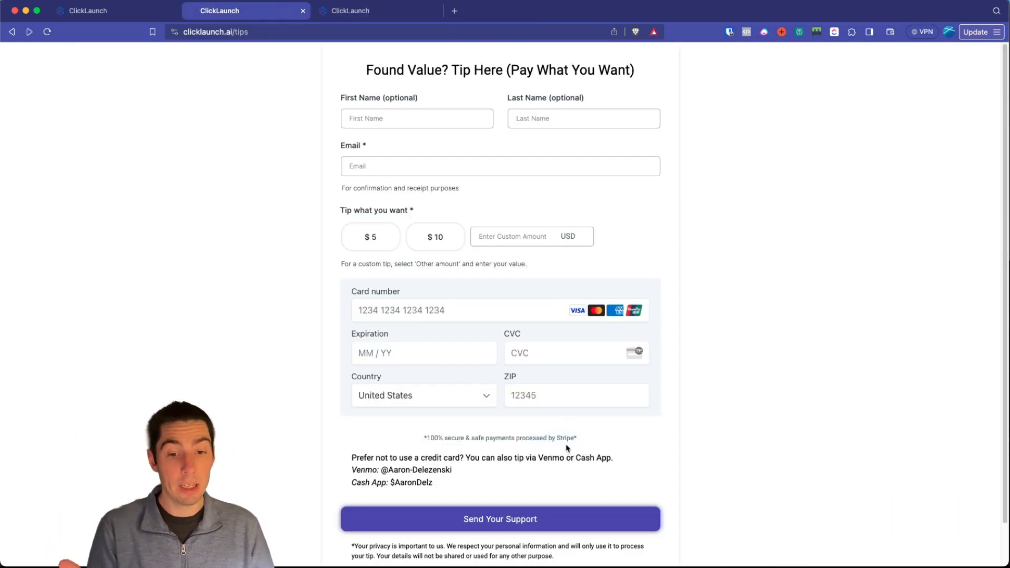
left_click(379, 19)
left_click(820, 529)
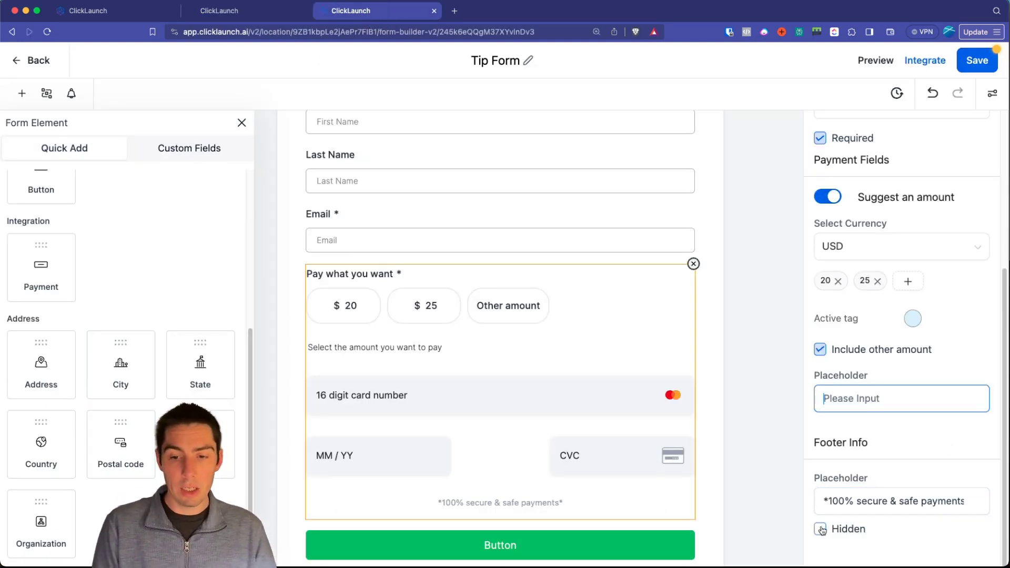
left_click(820, 528)
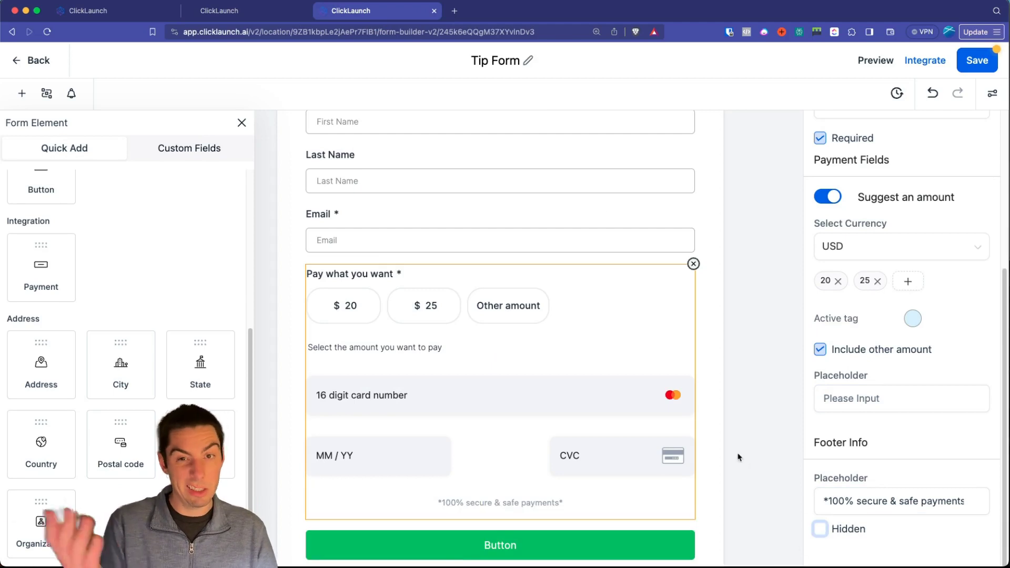
Step: Relabel the form's green button from 'Button' to 'Submit'
left_click(534, 501)
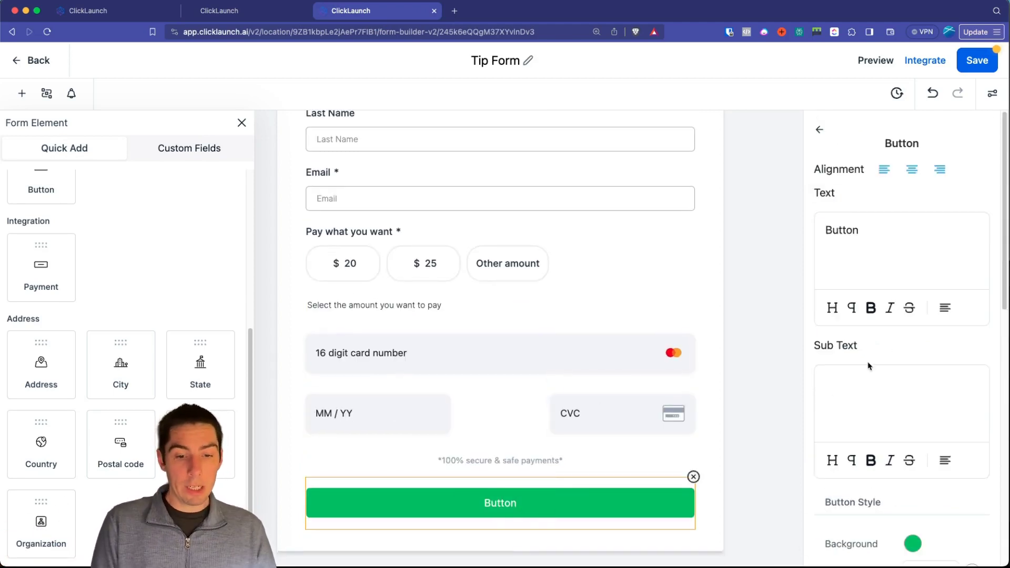
double_click(841, 230)
type("Submit")
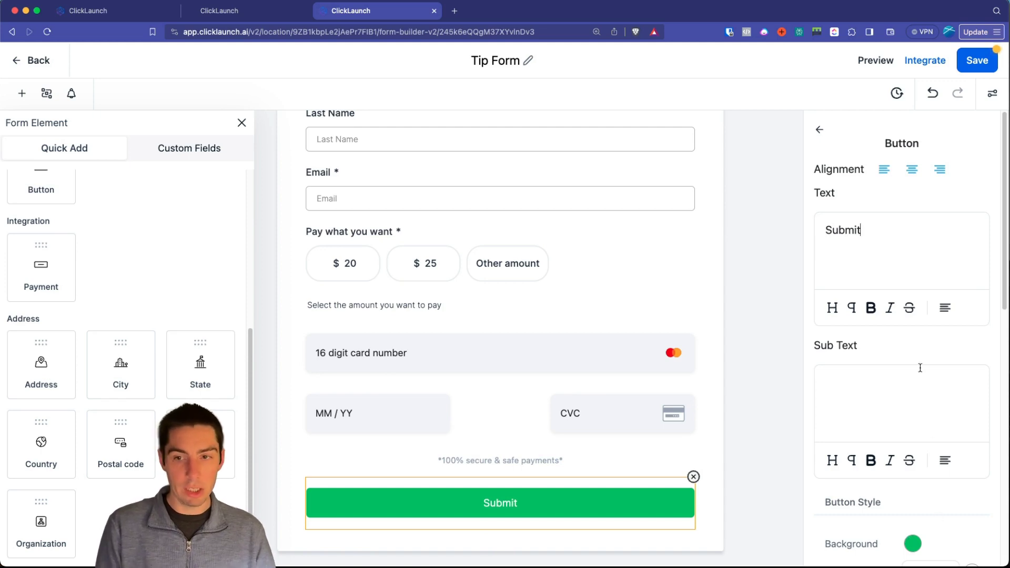
scroll(862, 351, "down", 4)
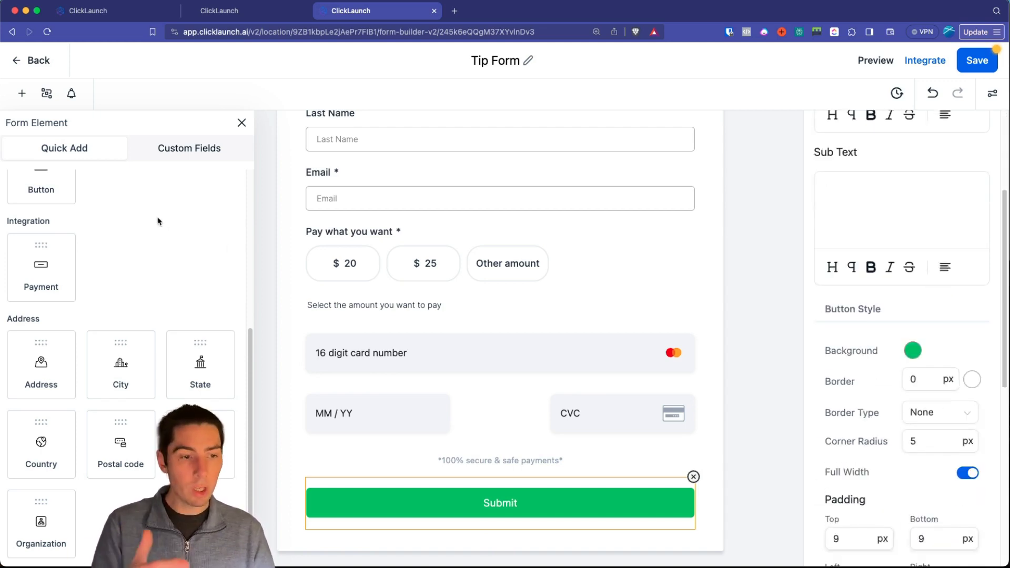
scroll(472, 183, "up", 3)
left_click(129, 230)
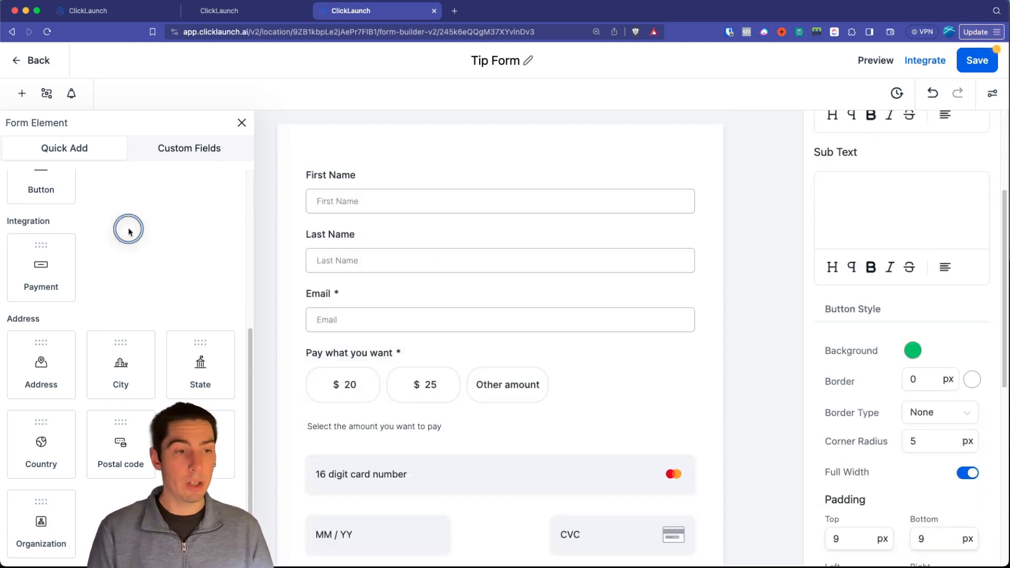
scroll(50, 335, "up", 3)
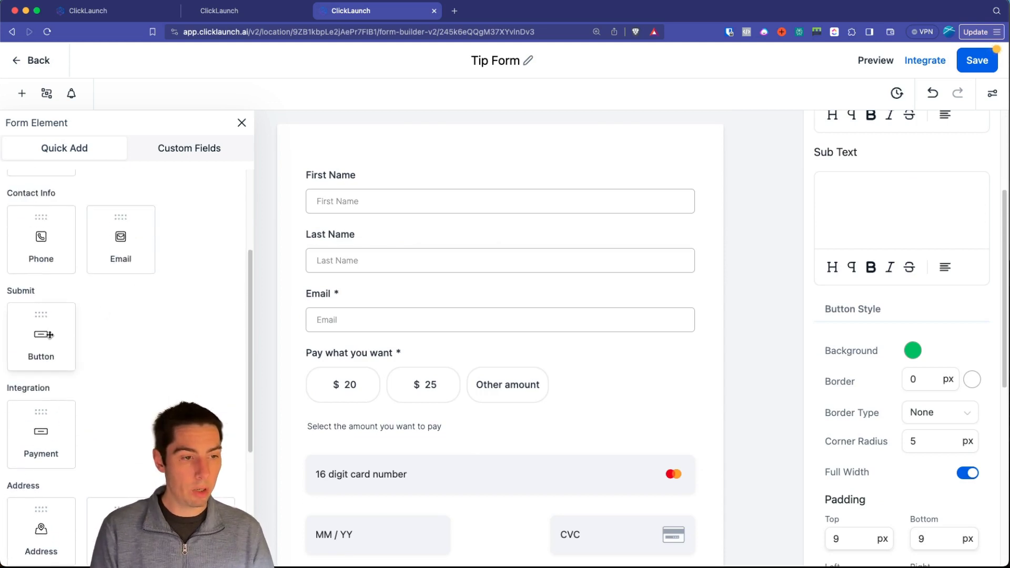
scroll(61, 340, "up", 3)
scroll(64, 400, "down", 9)
Step: Add a Text heading reading 'Pay what you want' at the top of the form
left_click_drag(24, 435, 429, 185)
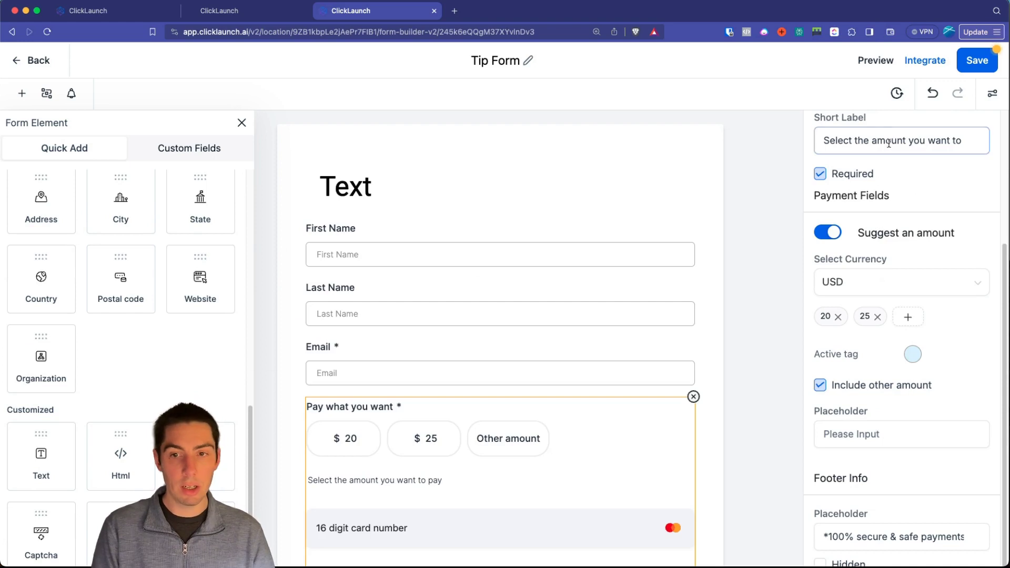
left_click(387, 187)
double_click(839, 178)
type("Pay what ")
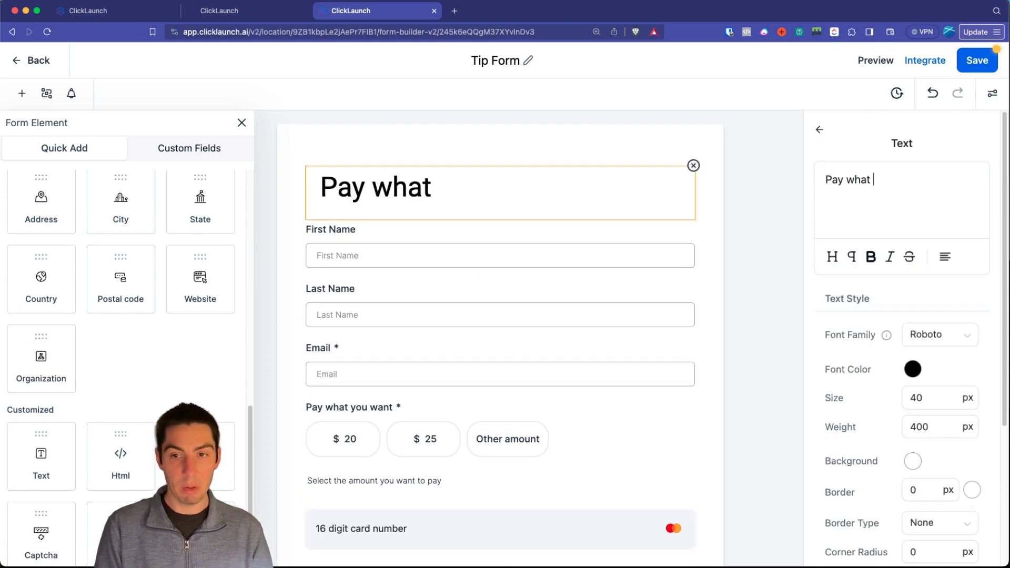
type("you want")
Step: Center the heading, change its size from 40 to 25 px, and save the form
left_click(945, 257)
left_click(946, 188)
left_click(918, 397)
double_click(917, 397)
type("25")
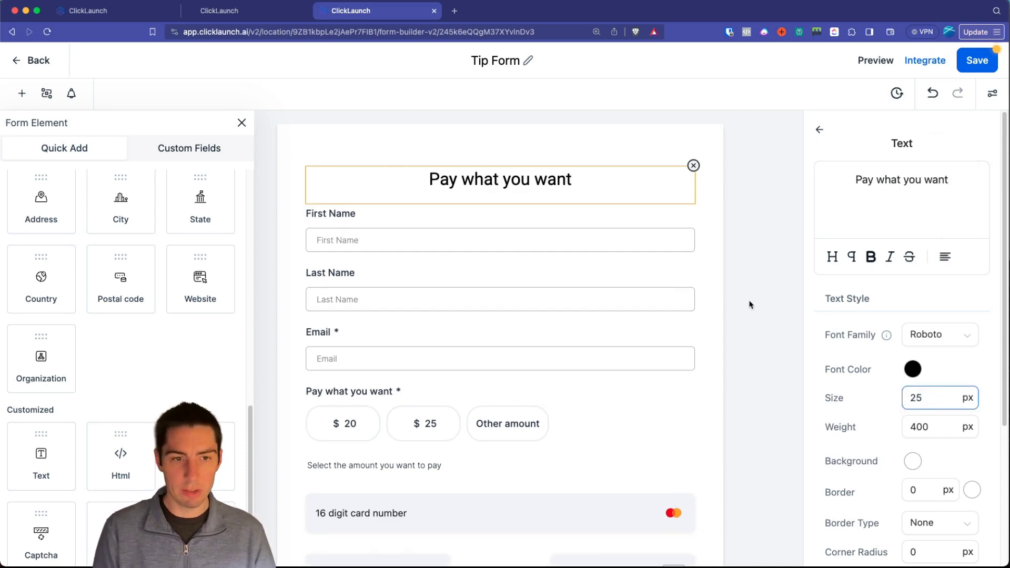
left_click(746, 293)
scroll(591, 279, "down", 3)
scroll(605, 305, "up", 3)
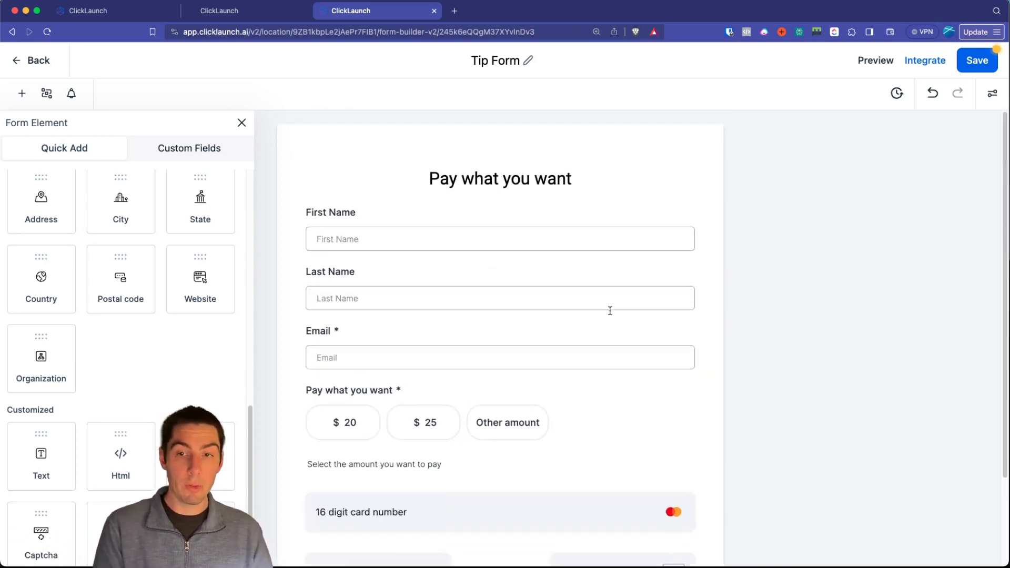
left_click(979, 69)
Step: Open Tip Form's public page in a new tab and select its web address
left_click(929, 62)
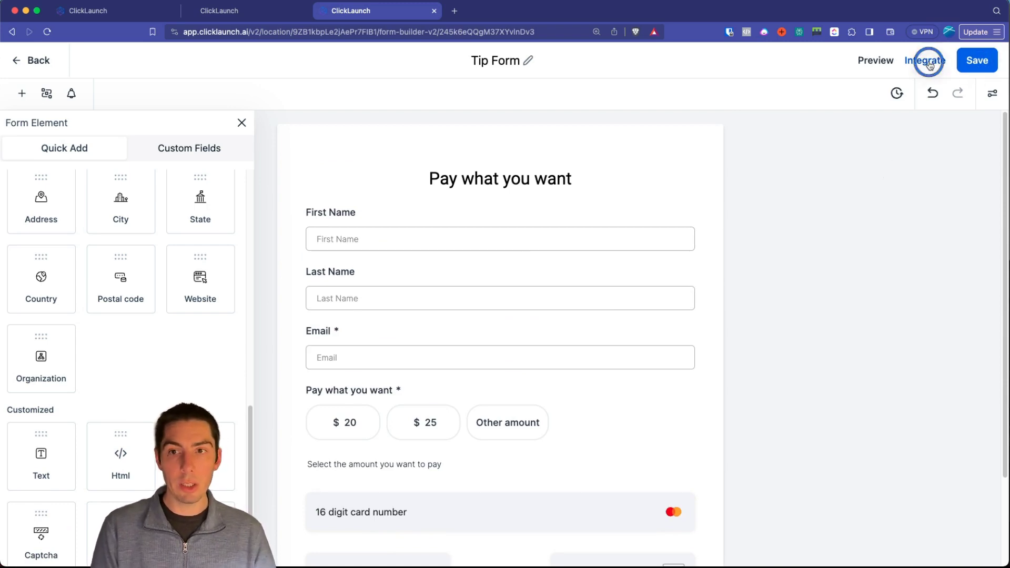
left_click(750, 462)
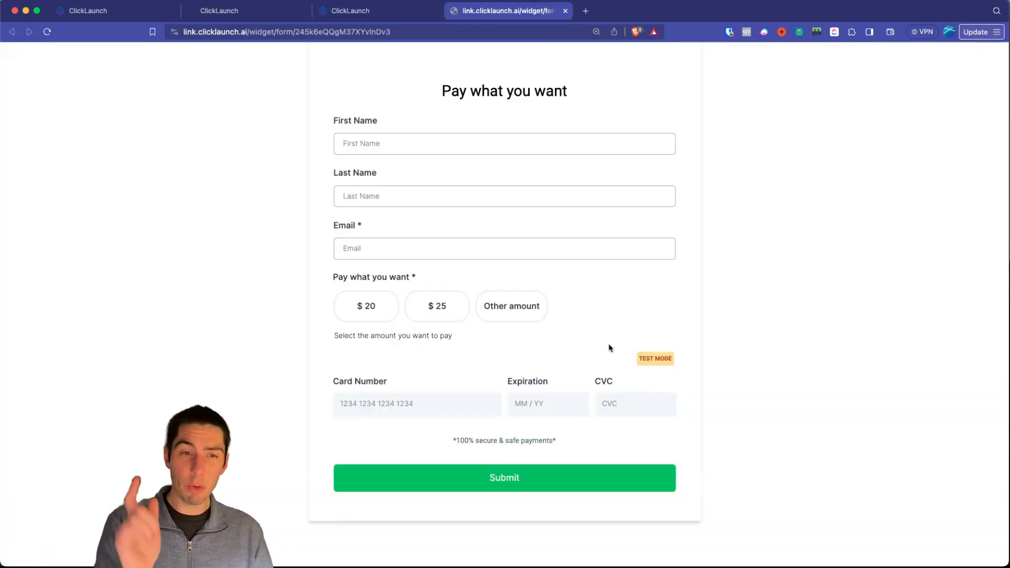
left_click(306, 37)
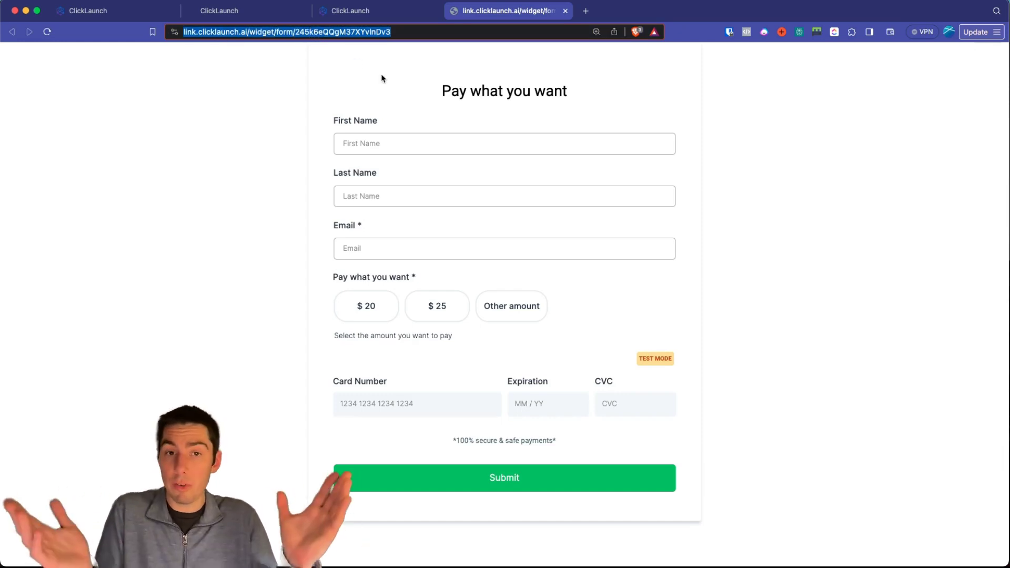
Step: Back in the builder, close the Integrate Form options and go to the Forms list
left_click(373, 13)
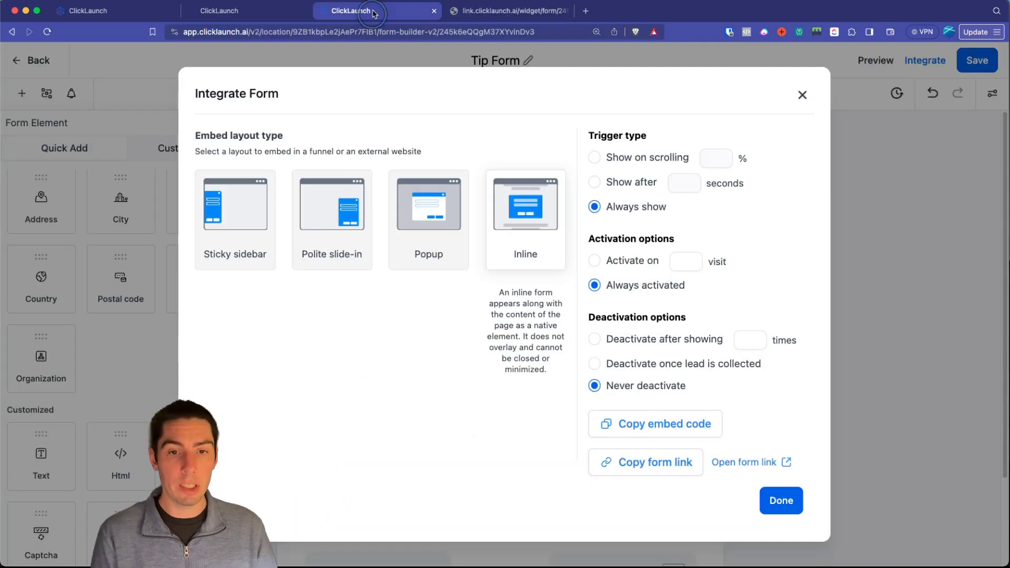
left_click(799, 95)
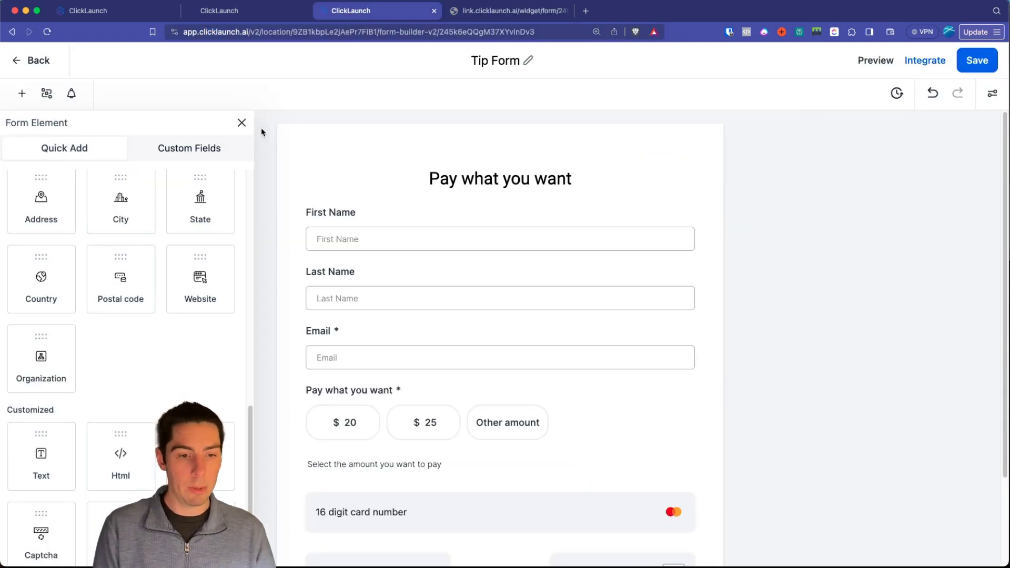
left_click(37, 62)
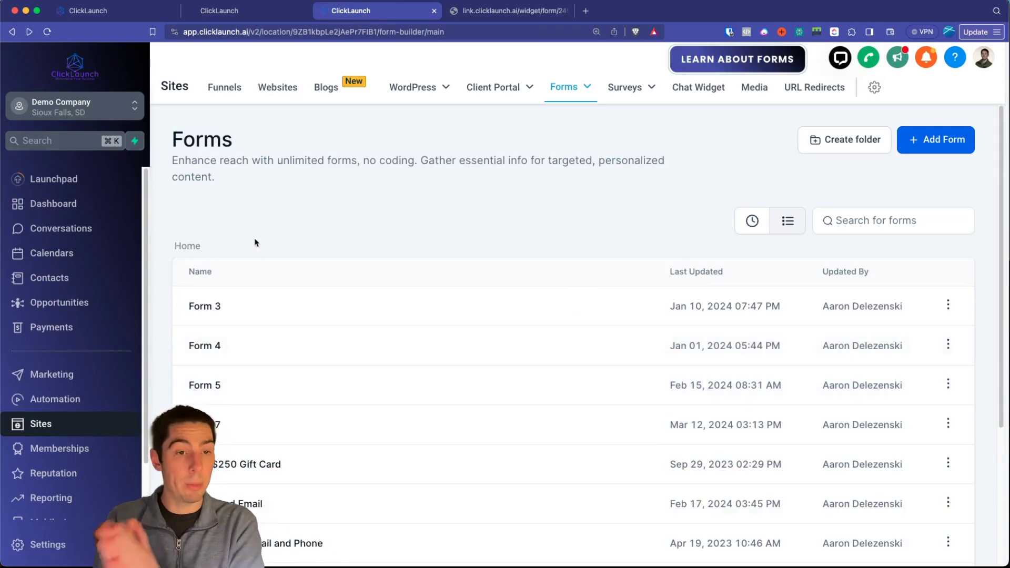
Step: Create a new funnel named Tips Form
left_click(225, 87)
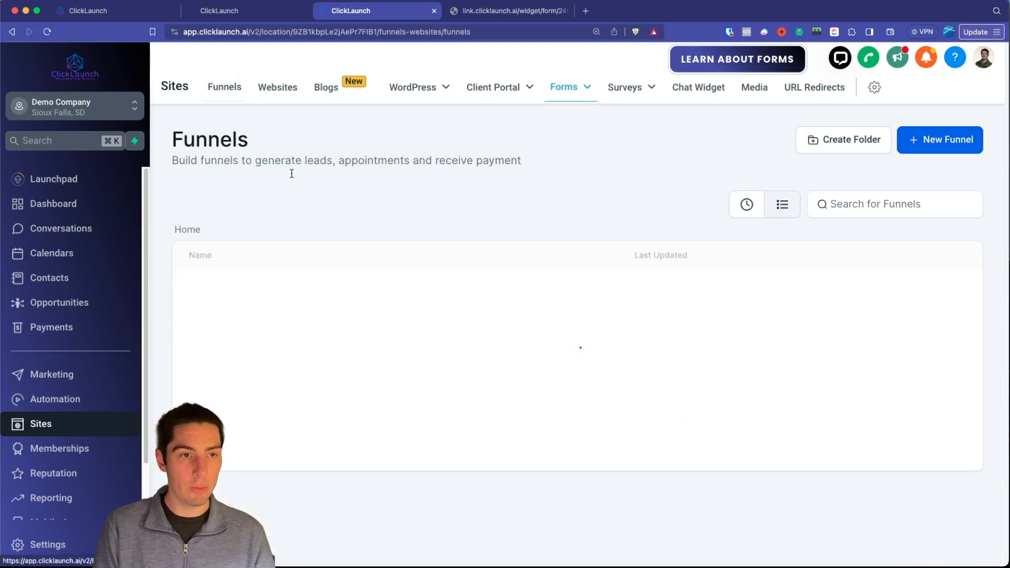
left_click(929, 141)
left_click(342, 319)
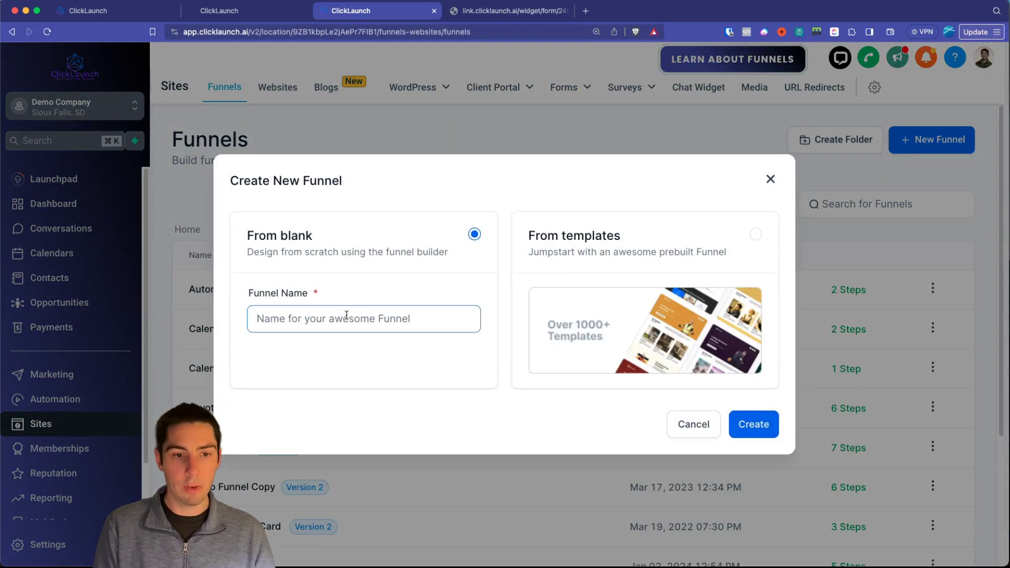
type("Ti")
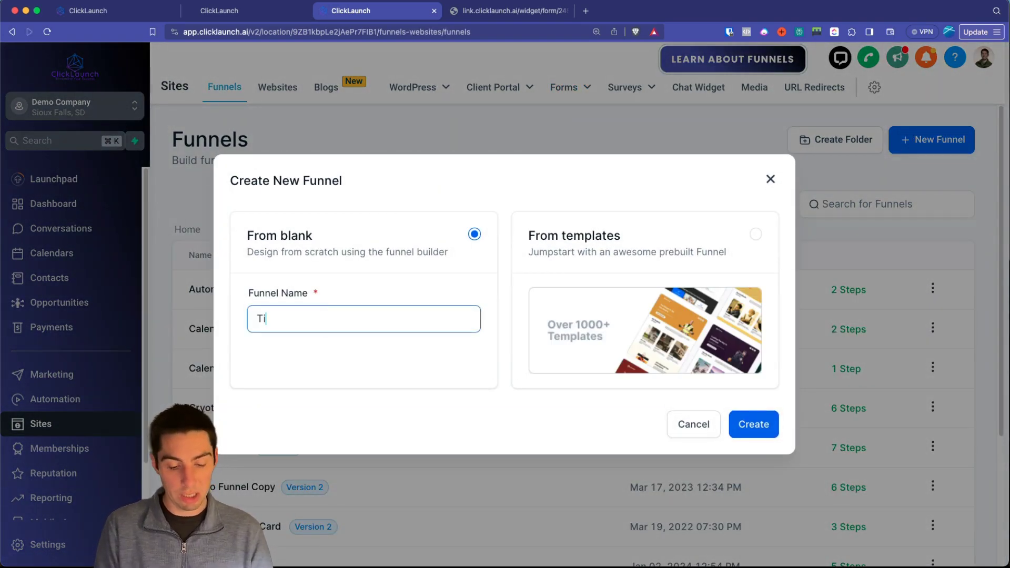
left_click(753, 427)
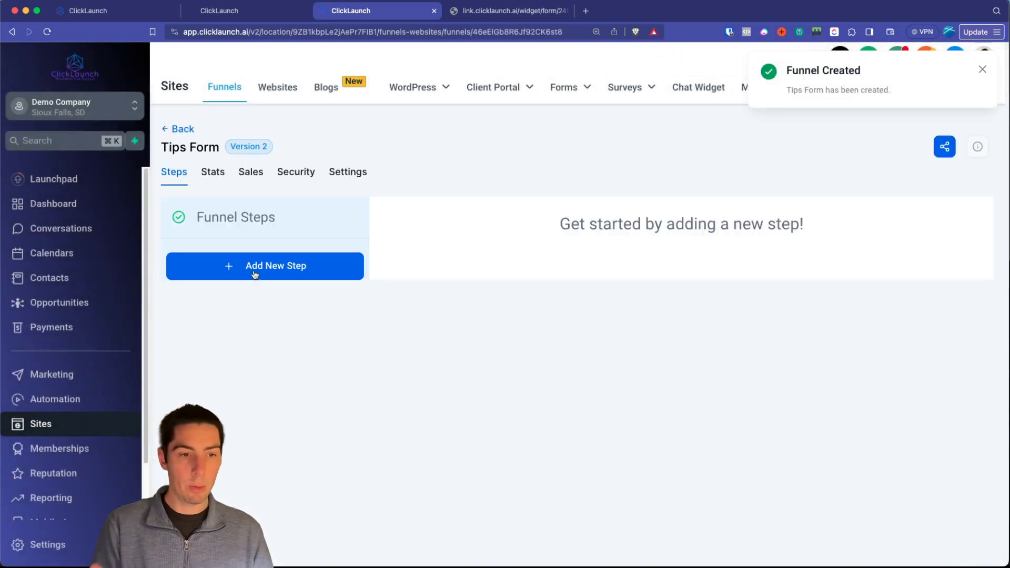
Step: Add the funnel's first step with the page name Form
left_click(255, 275)
left_click(395, 242)
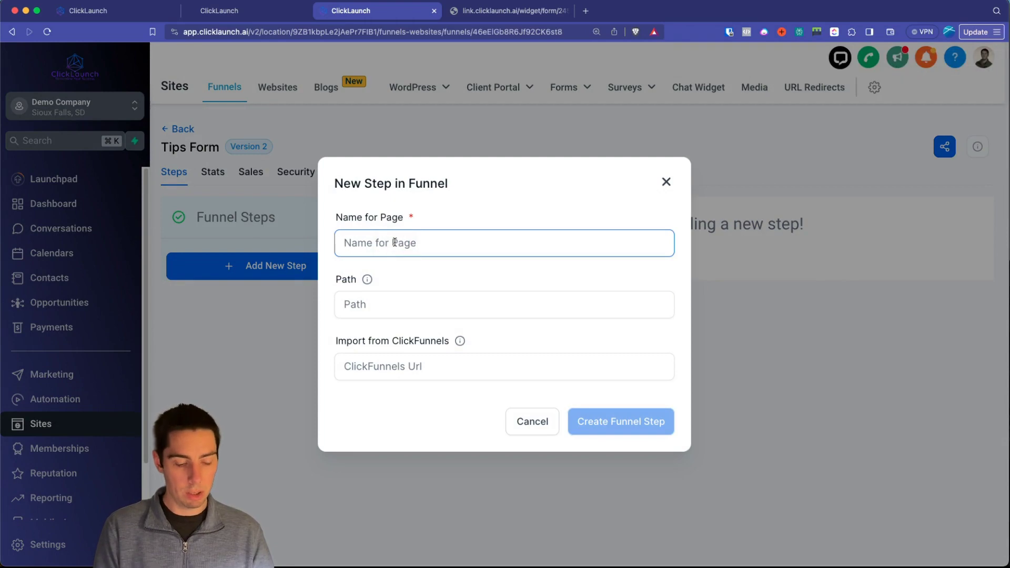
type("Form")
left_click(480, 373)
key("Return")
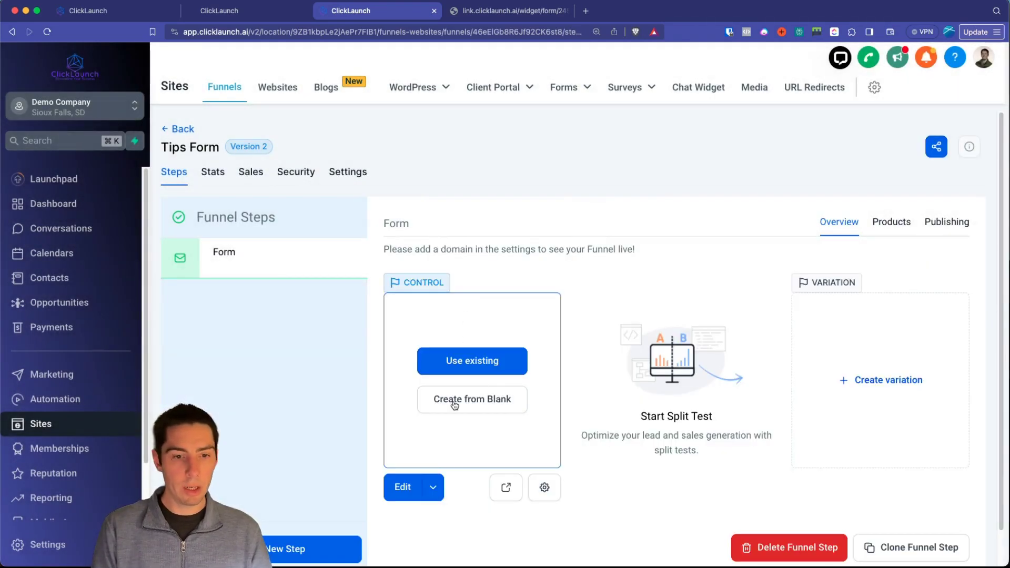
Step: Start the Form page from blank with a full-width, one-column section embedding Tip Form
left_click(455, 401)
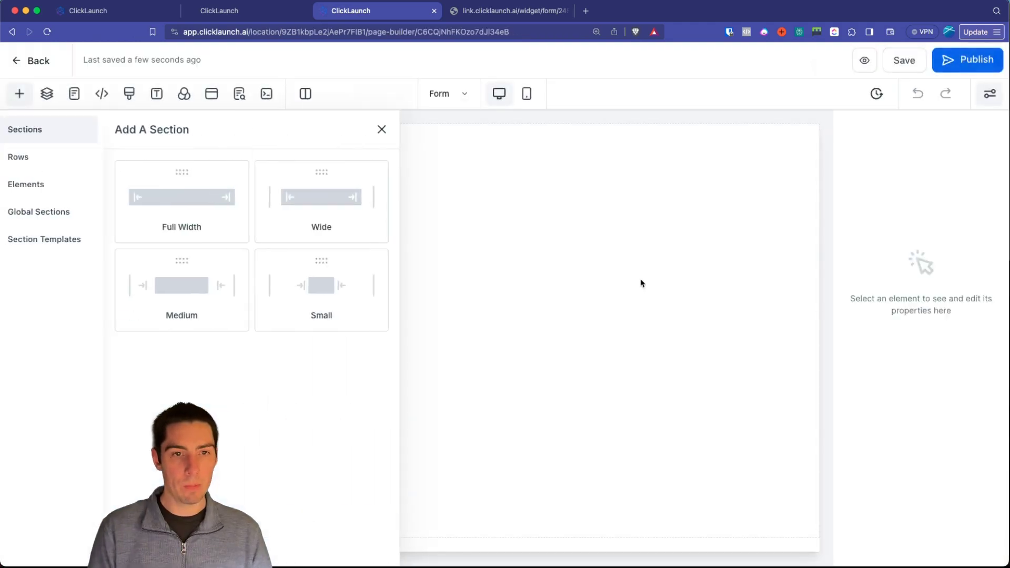
left_click(199, 207)
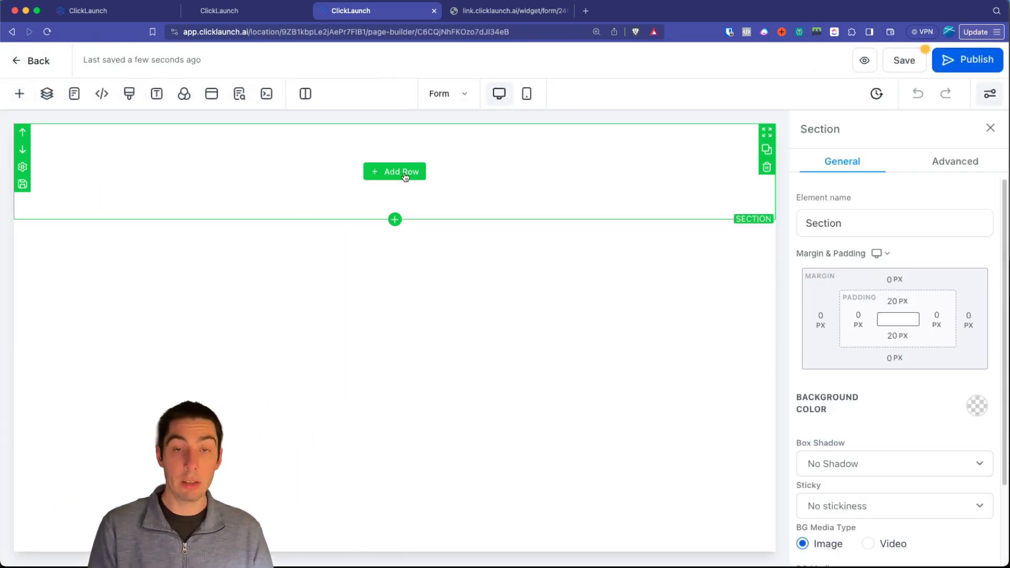
left_click(405, 177)
left_click(171, 200)
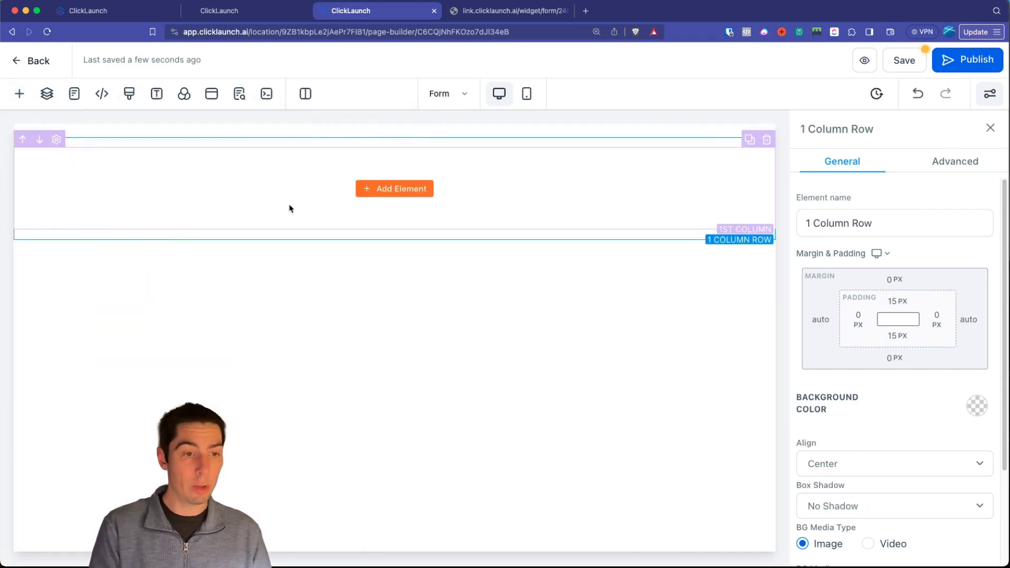
left_click(408, 189)
scroll(311, 337, "down", 3)
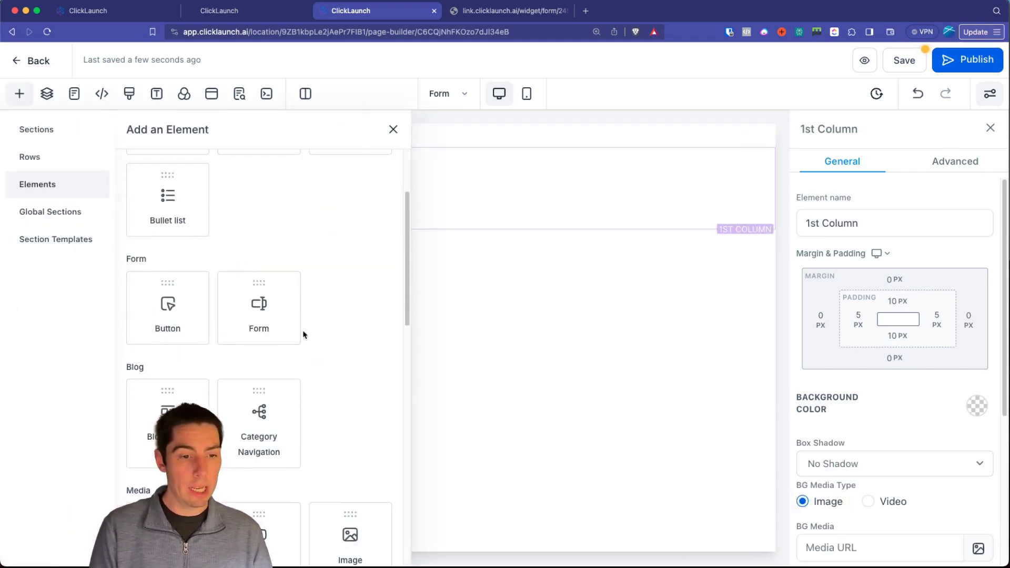
left_click(251, 296)
left_click(439, 249)
scroll(443, 318, "down", 4)
left_click(400, 372)
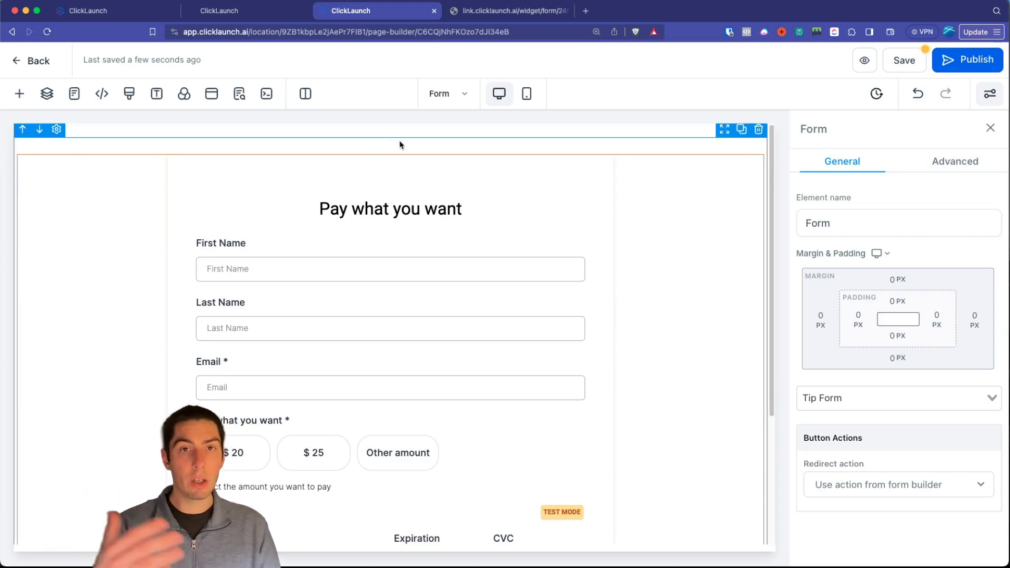
Step: Add a test image below the form, move it above, then delete it
scroll(400, 263, "down", 4)
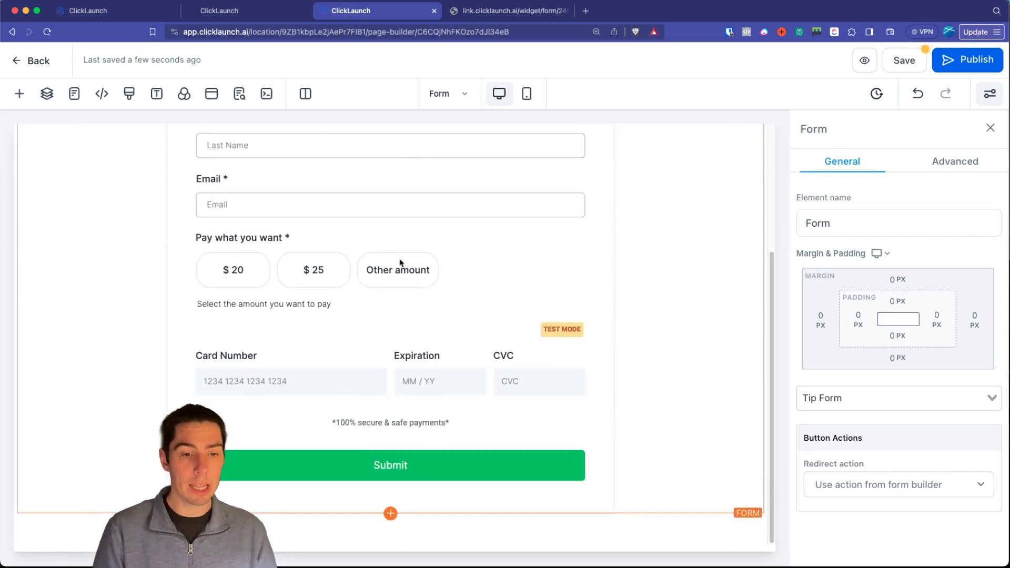
left_click(390, 515)
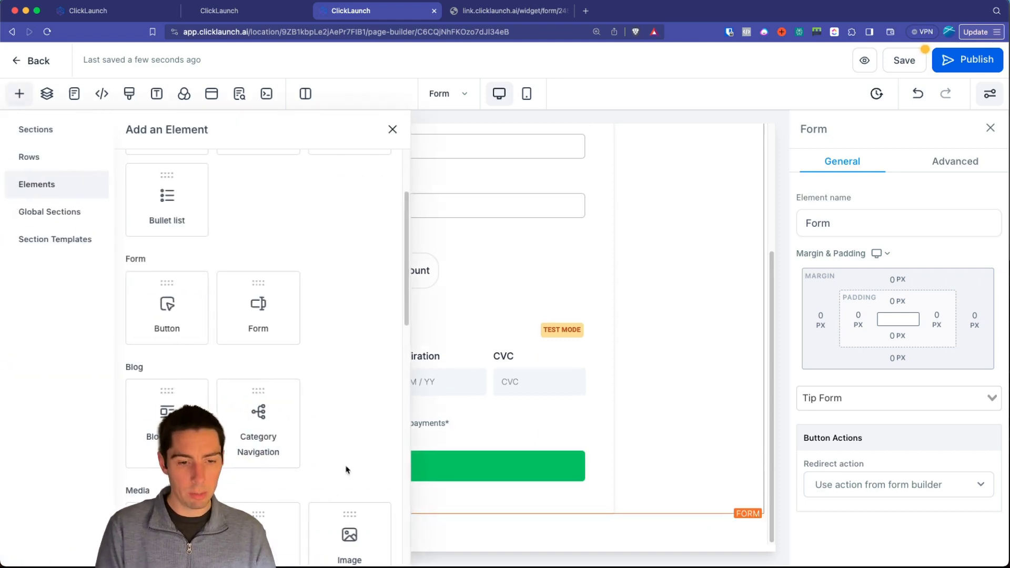
scroll(237, 315, "down", 2)
left_click(350, 372)
scroll(387, 444, "down", 5)
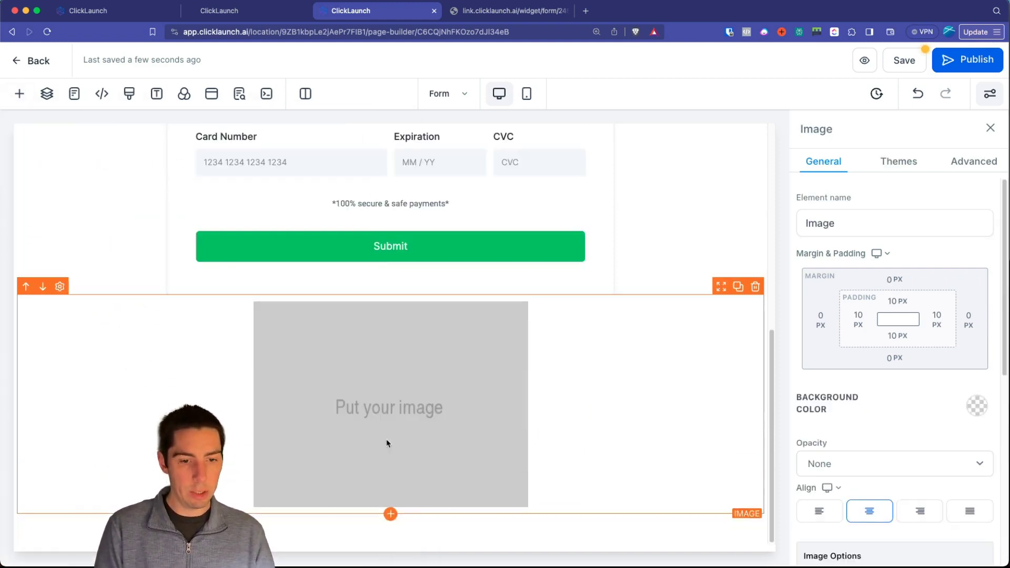
left_click(26, 287)
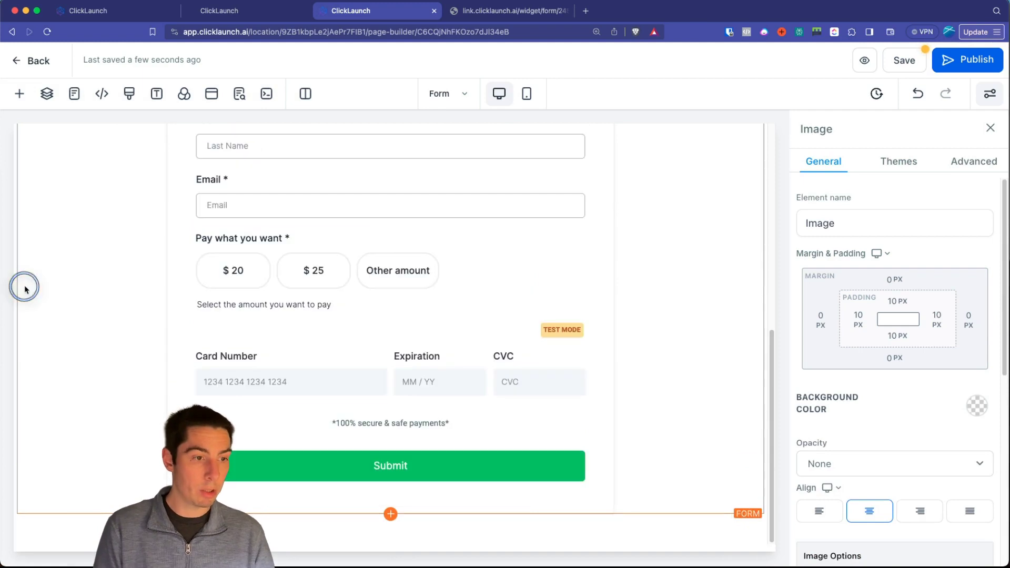
scroll(903, 421, "down", 7)
scroll(904, 421, "up", 1)
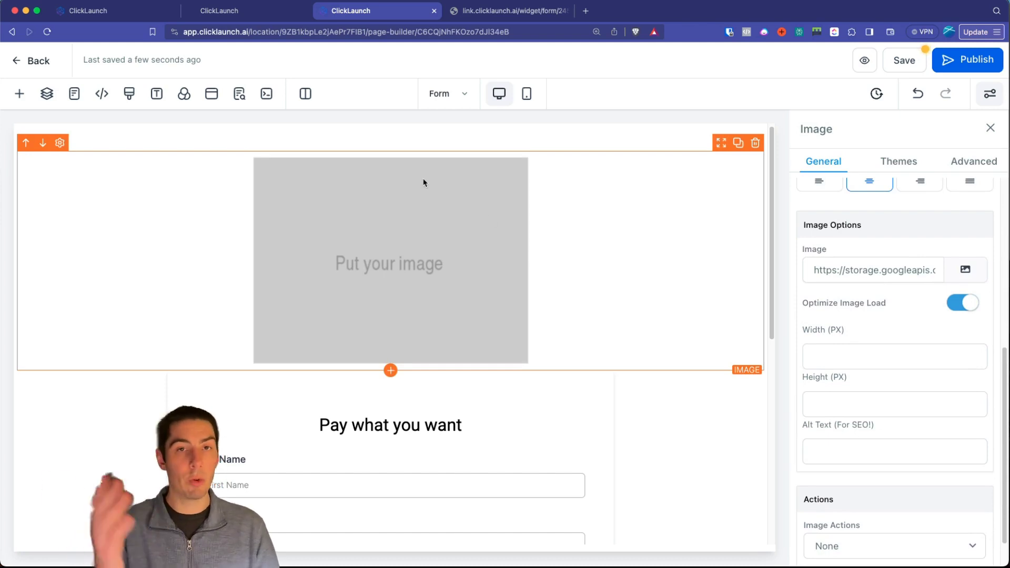
left_click(756, 143)
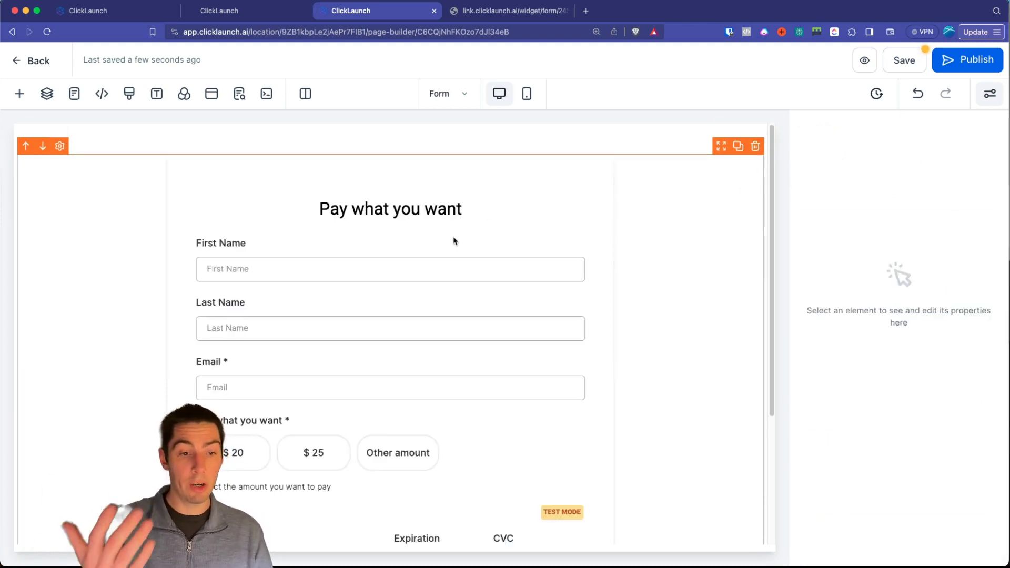
scroll(455, 241, "down", 5)
scroll(463, 242, "up", 5)
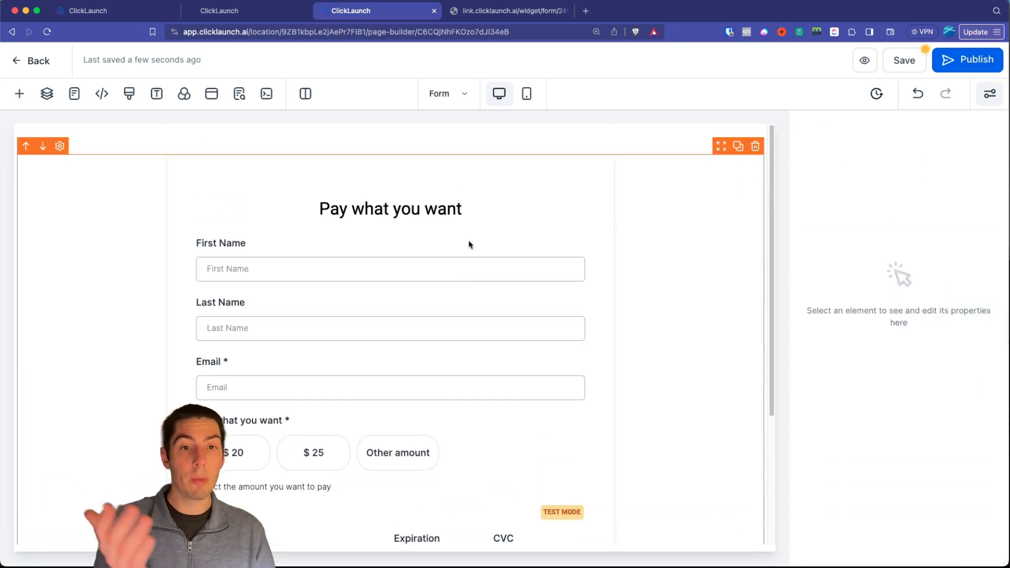
Step: Save the Form page, dismiss SEO Meta Data, and go to the Tips Form funnel's Settings
left_click(908, 64)
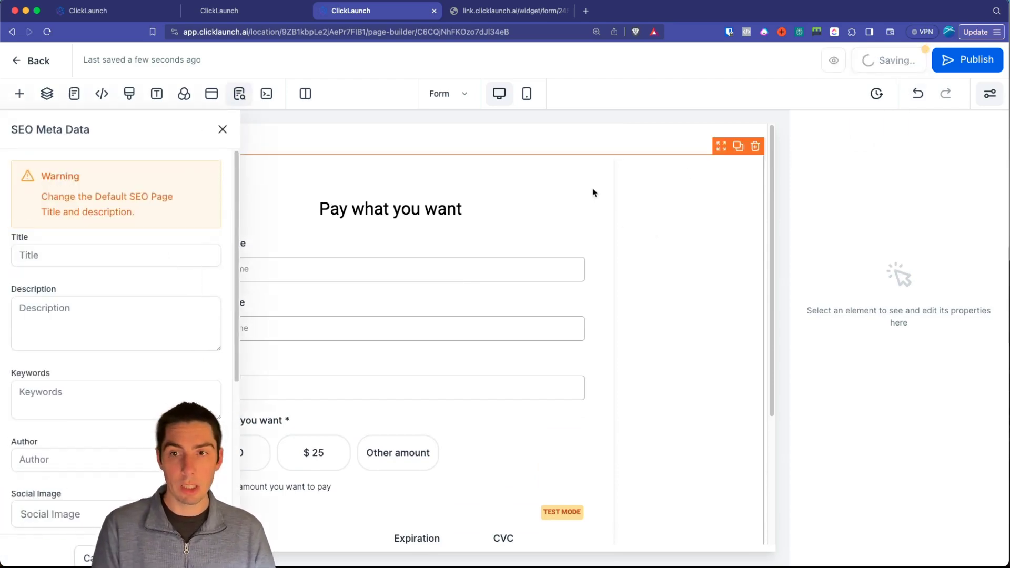
left_click(221, 129)
left_click(31, 62)
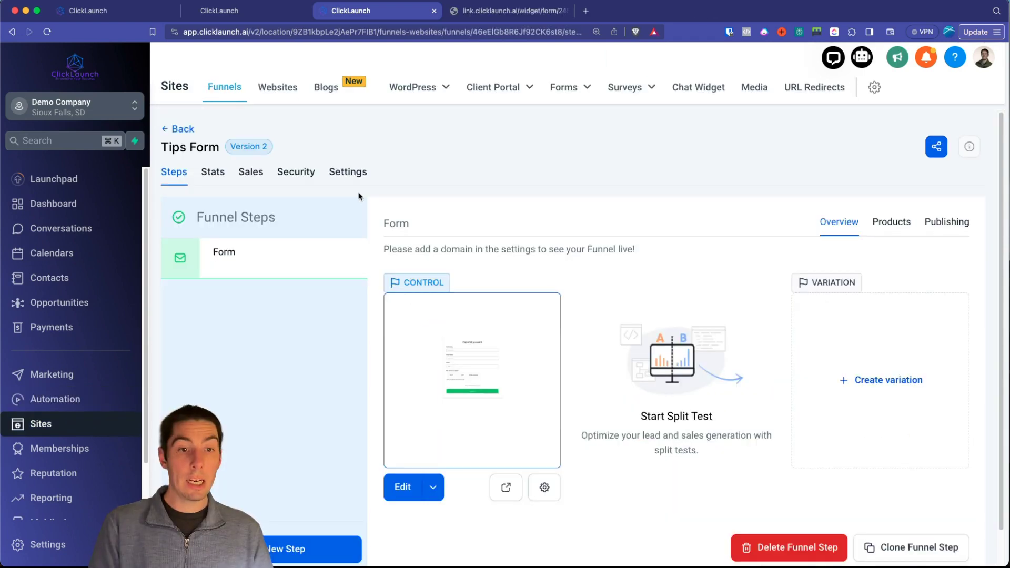
left_click(348, 174)
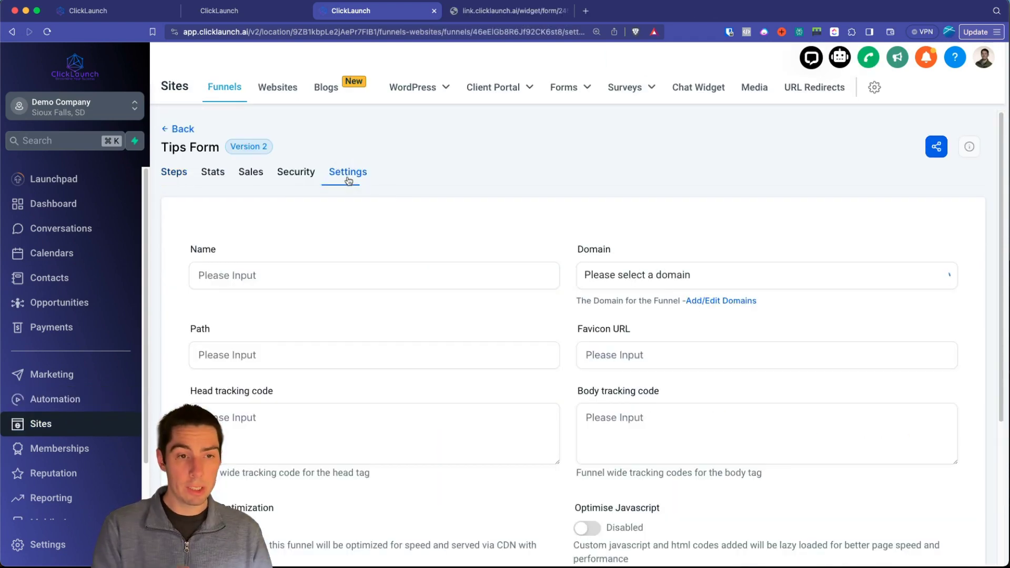
Step: Set the funnel's domain to delzmedia.com
left_click(659, 279)
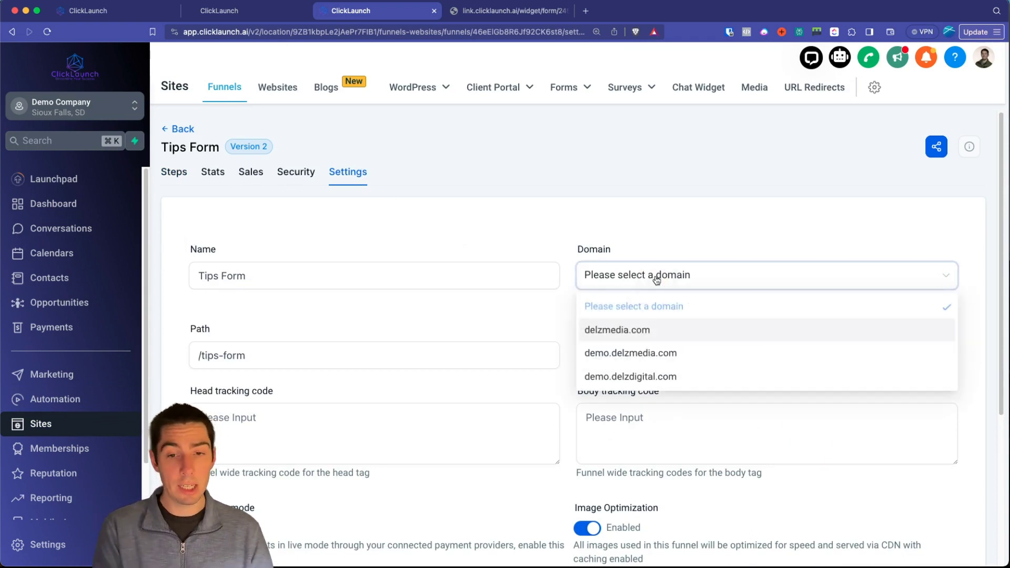
left_click(622, 332)
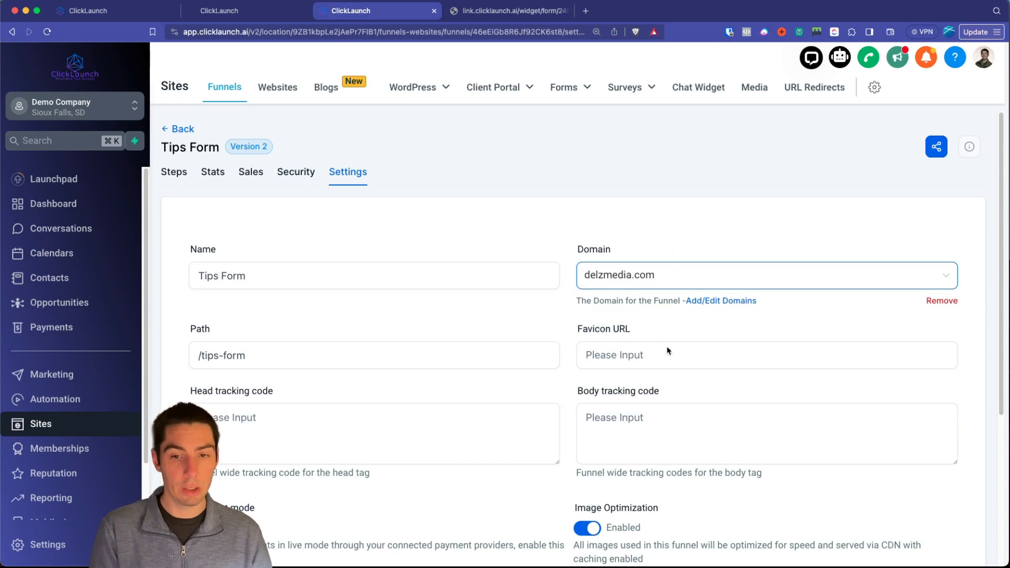
scroll(669, 351, "down", 5)
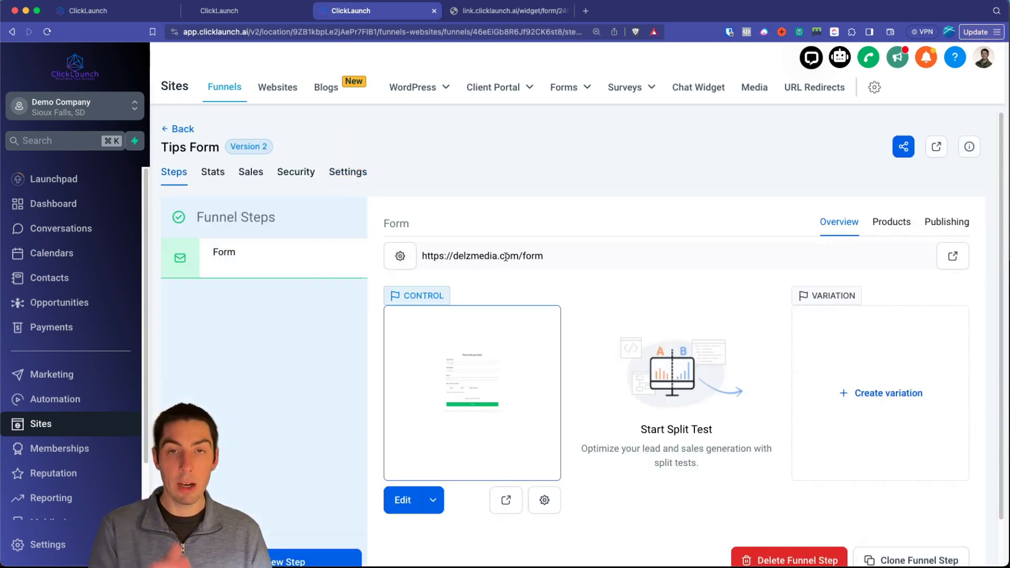
Step: Change the Form step's URL path from /form to /tips
left_click(406, 260)
left_click(534, 345)
left_click_drag(535, 346, 497, 346)
type("/tips")
left_click(573, 397)
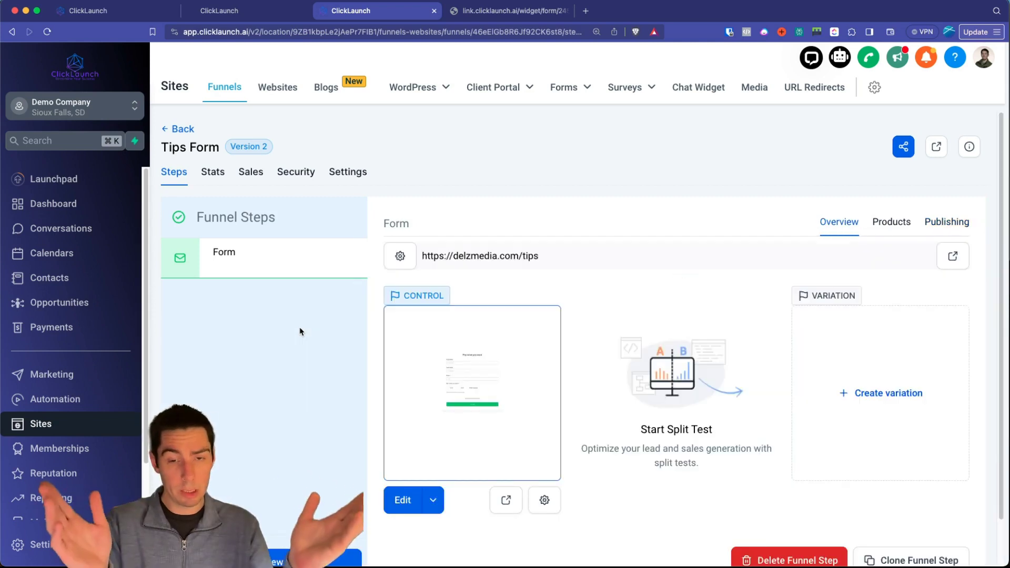
Step: Add a second step named TYP and start its page from blank
scroll(283, 427, "down", 2)
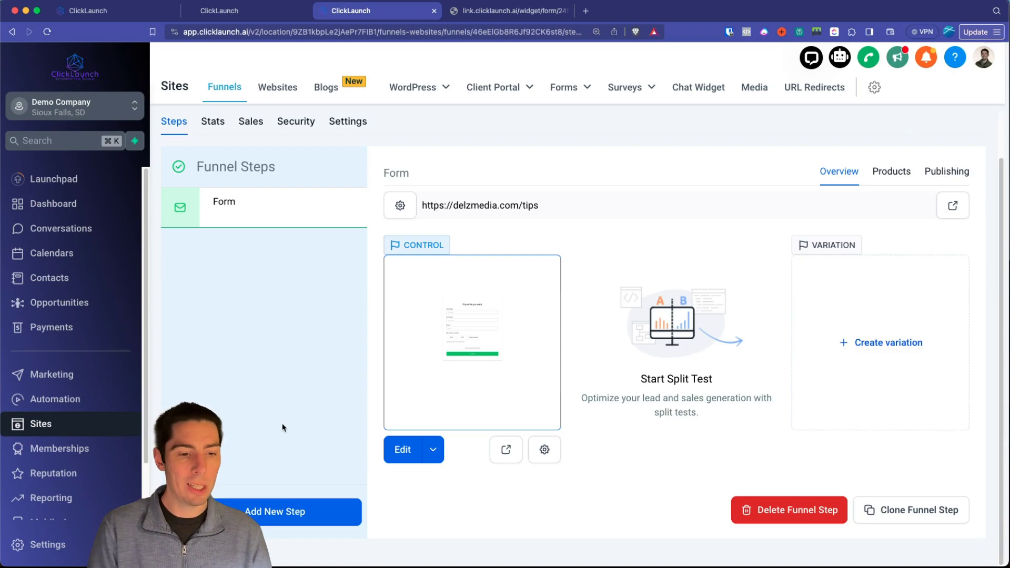
left_click(265, 517)
type("TYP")
left_click(578, 421)
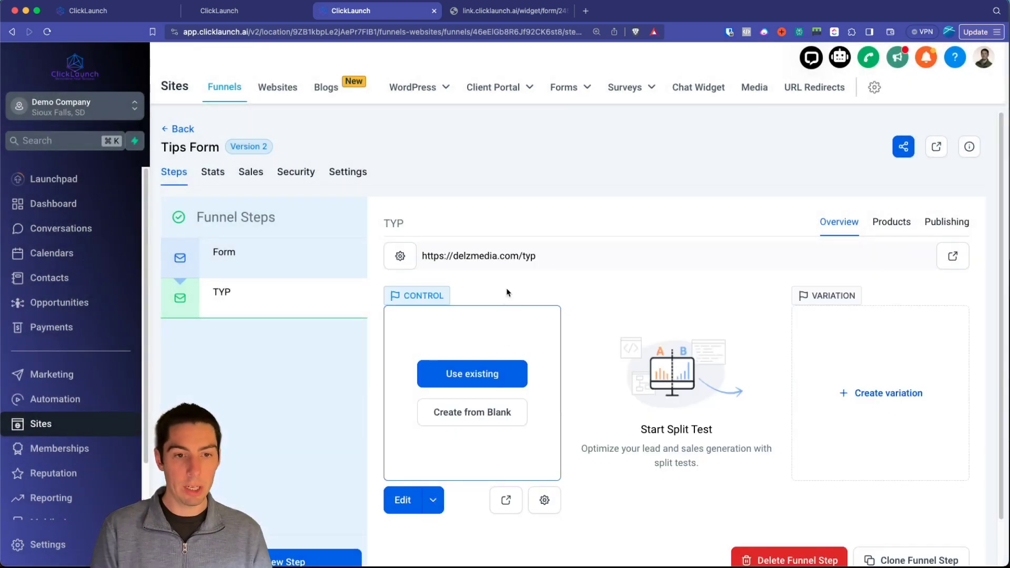
left_click(464, 414)
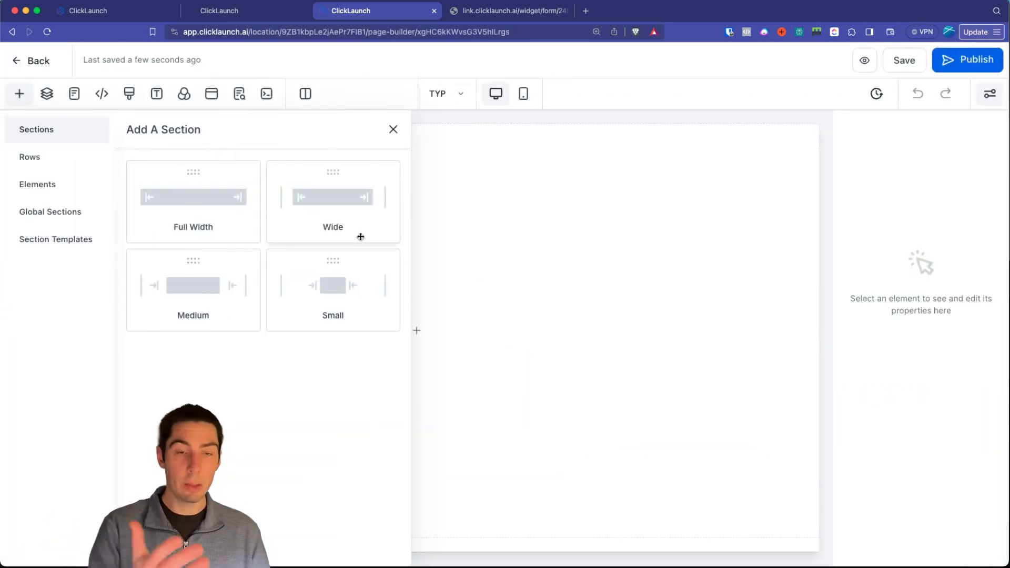
Step: Add a full-width section with a one-column row and the headline 'Thank You!'
left_click(171, 201)
left_click(170, 200)
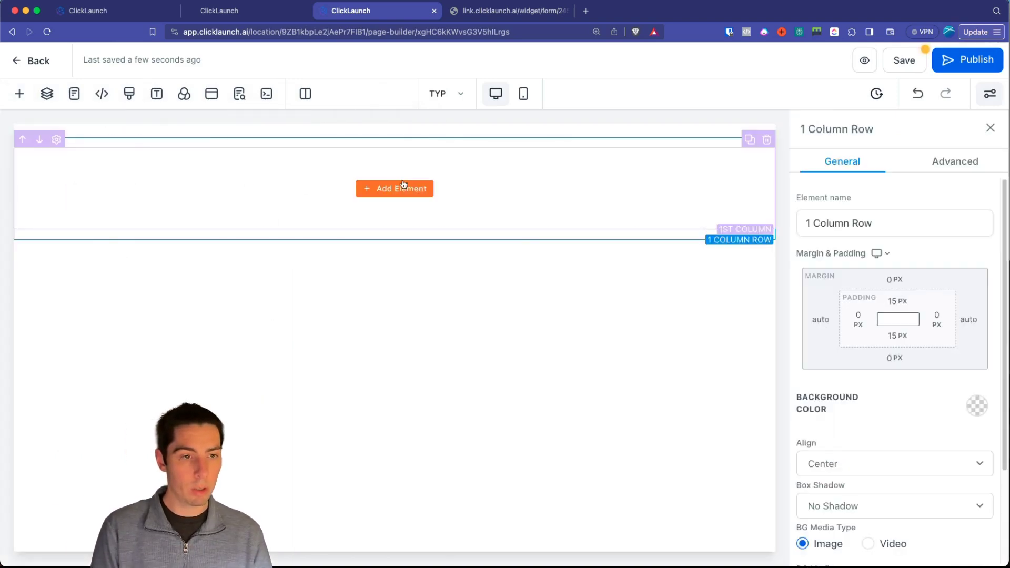
left_click(390, 187)
left_click(174, 253)
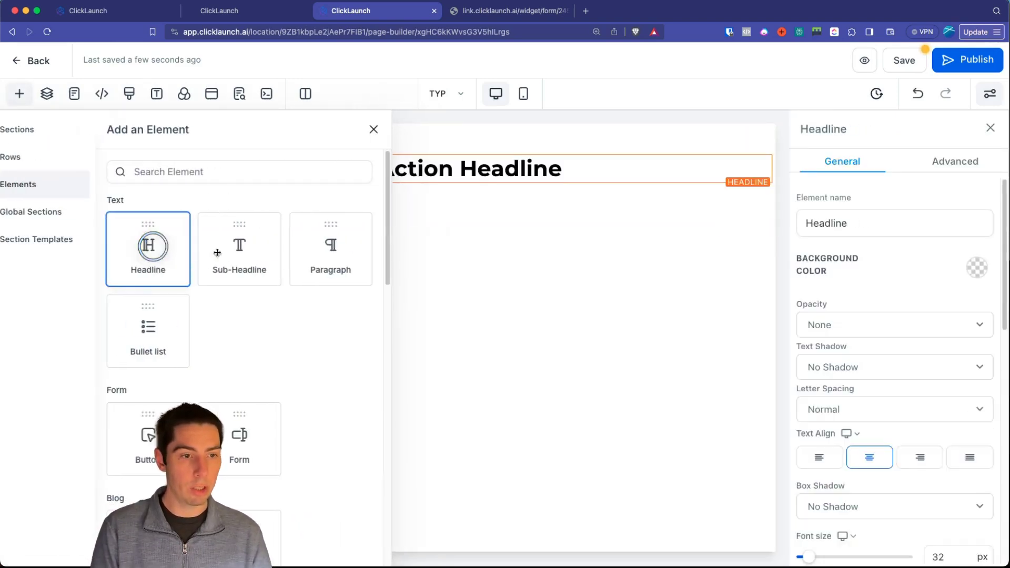
triple_click(394, 171)
type("Thank You!")
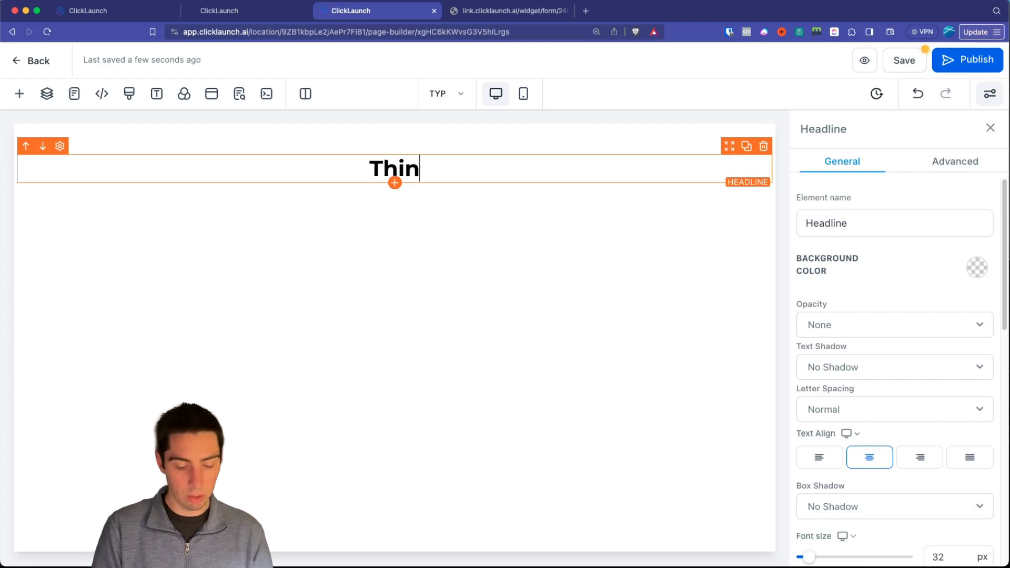
Step: Add a sub headline: 'Thank you much.' and 'Please check your email for a special goodie.'
left_click(395, 183)
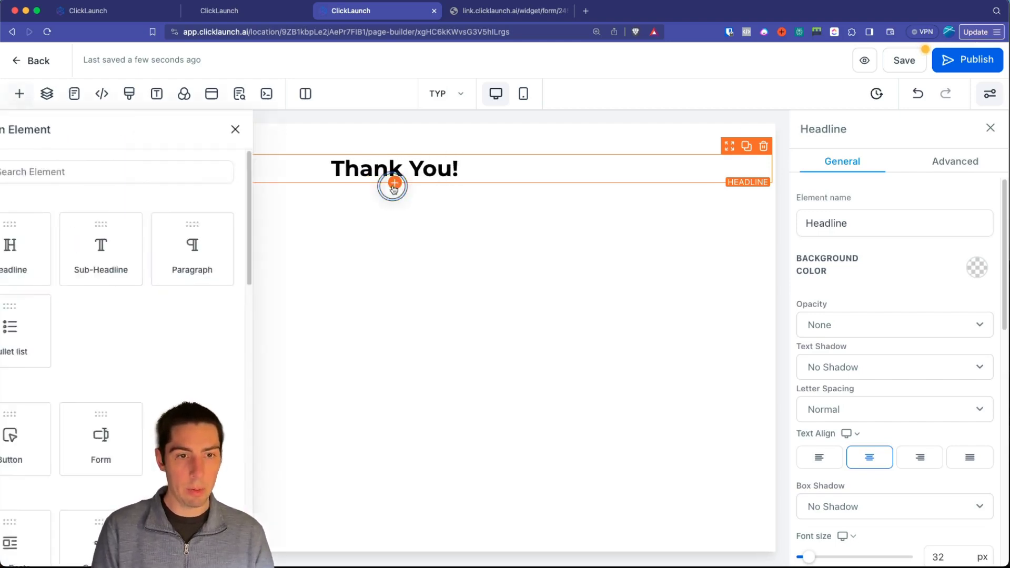
left_click(262, 261)
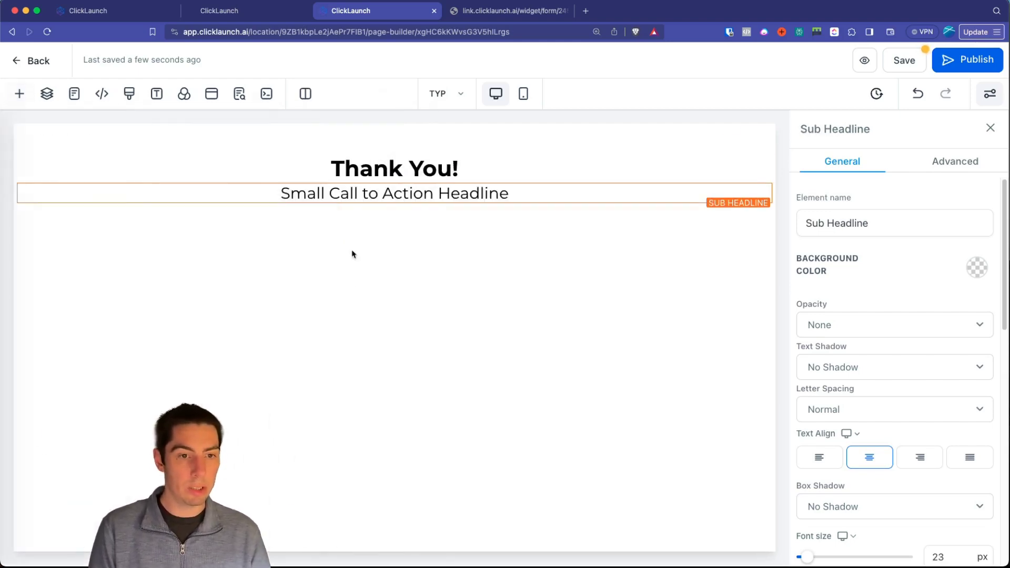
triple_click(384, 196)
type("Thank you much.")
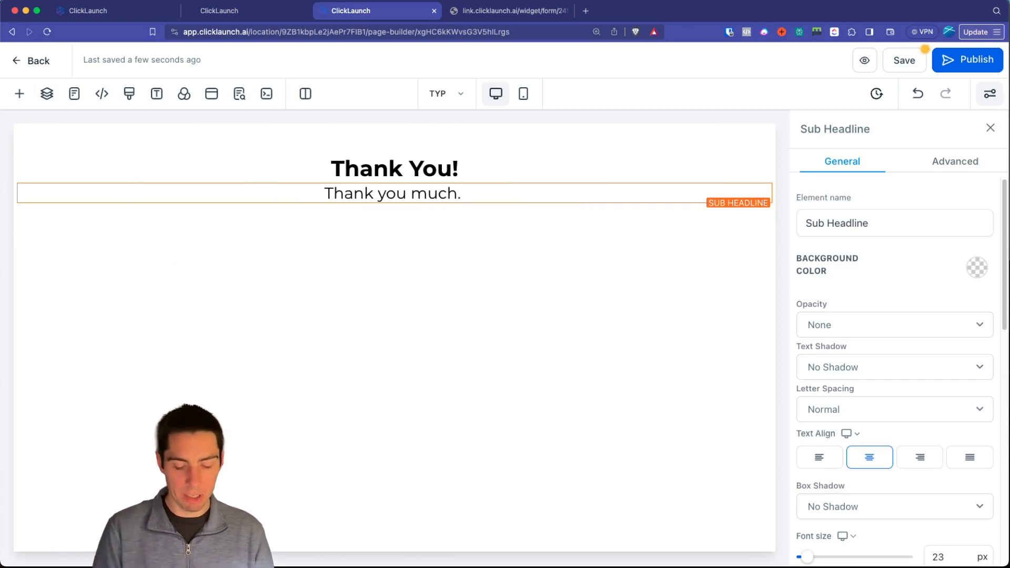
key("Return")
key("Return")
type("Please check your meial")
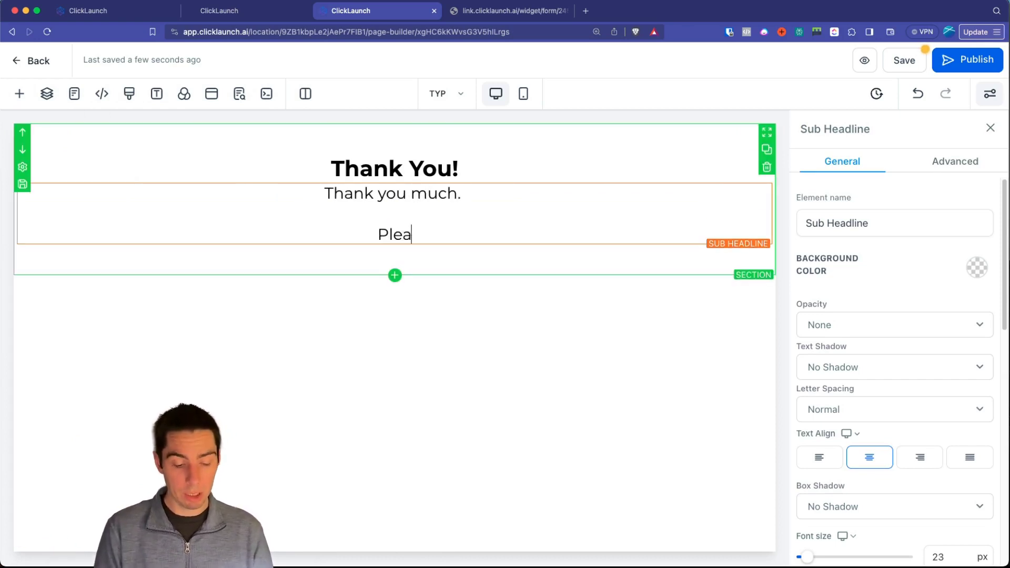
key("BackSpace")
key("BackSpace")
key("BackSpace")
key("BackSpace")
key("BackSpace")
key("BackSpace")
type("email for ")
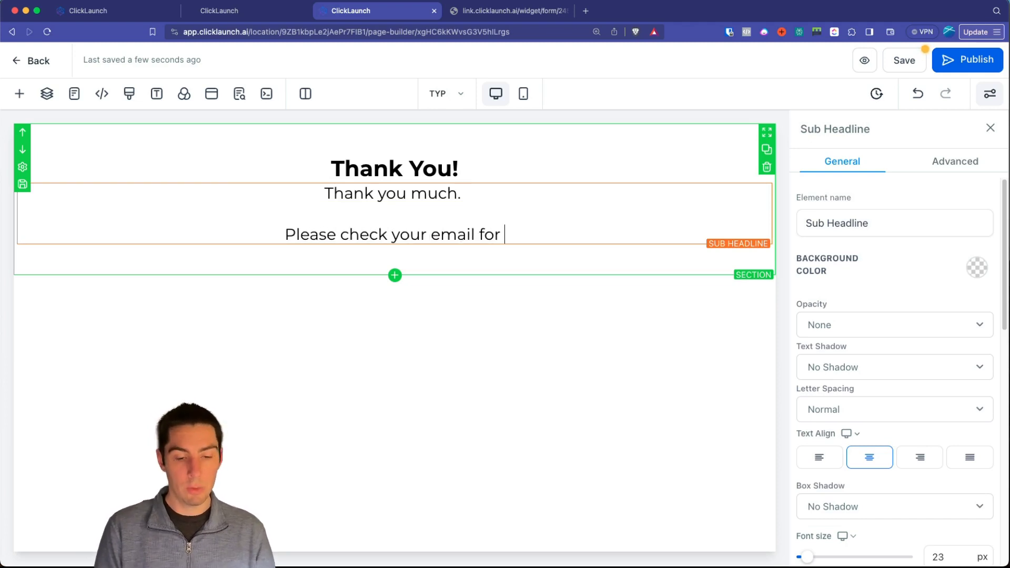
type("a confirmaiton.")
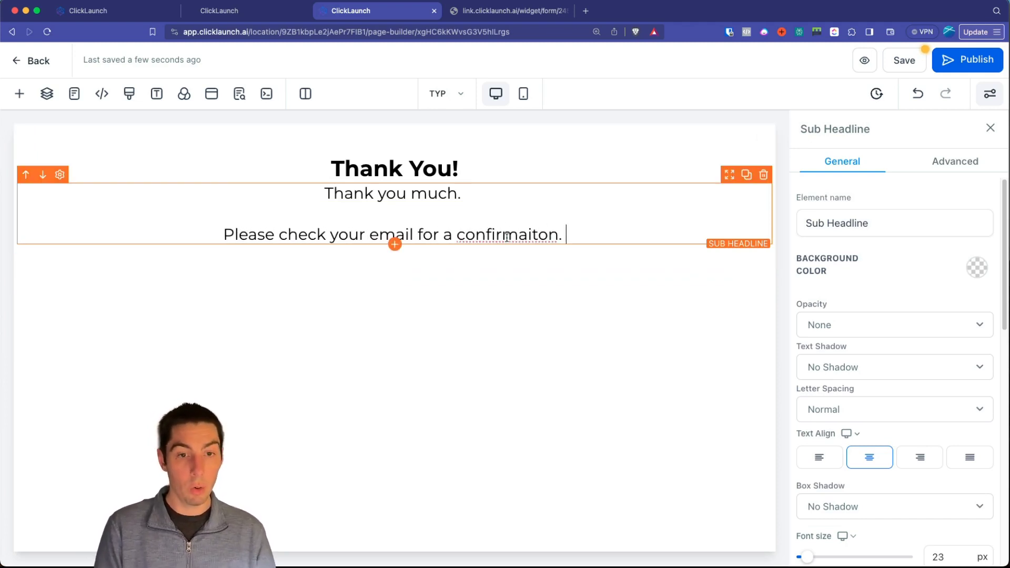
double_click(507, 235)
type("speical goodie.")
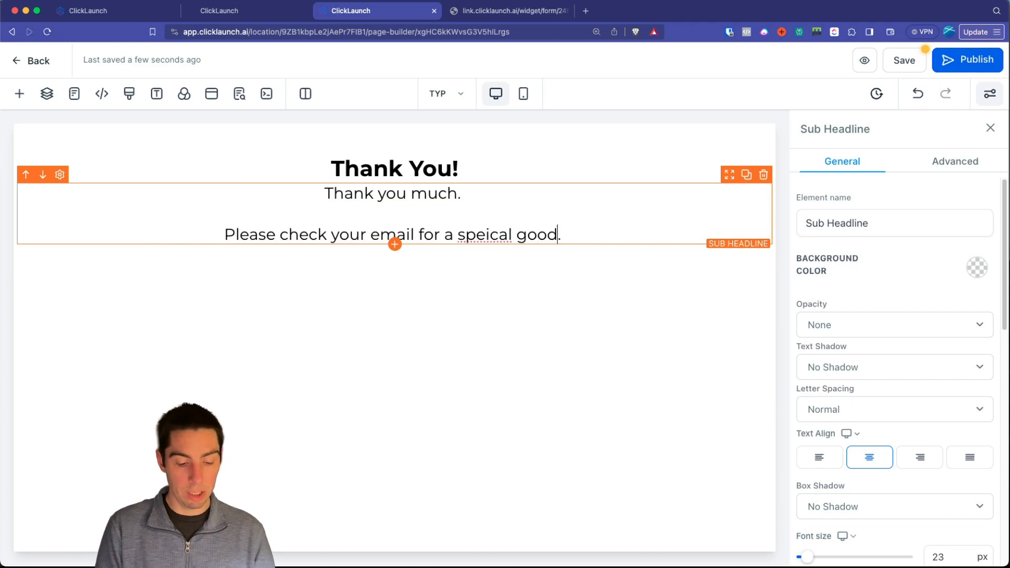
key("BackSpace")
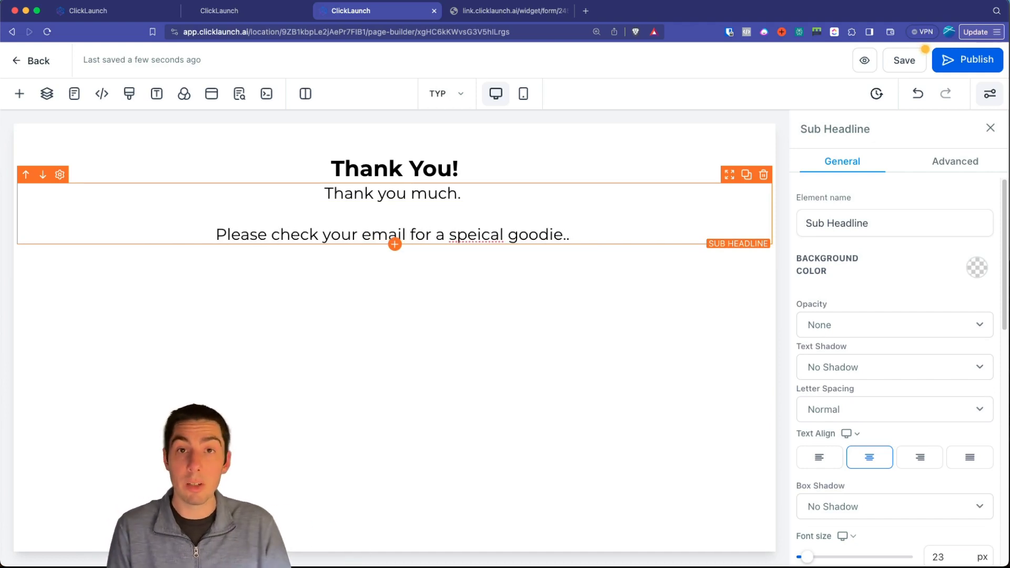
key("BackSpace")
right_click(464, 235)
left_click(490, 245)
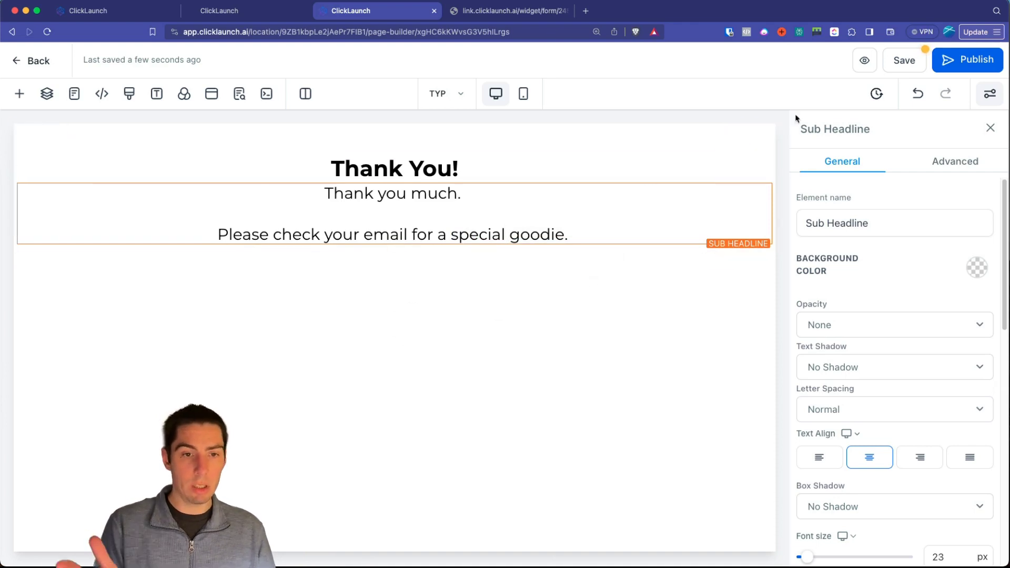
Step: Save the thank-you page and switch to the Form page
left_click(903, 60)
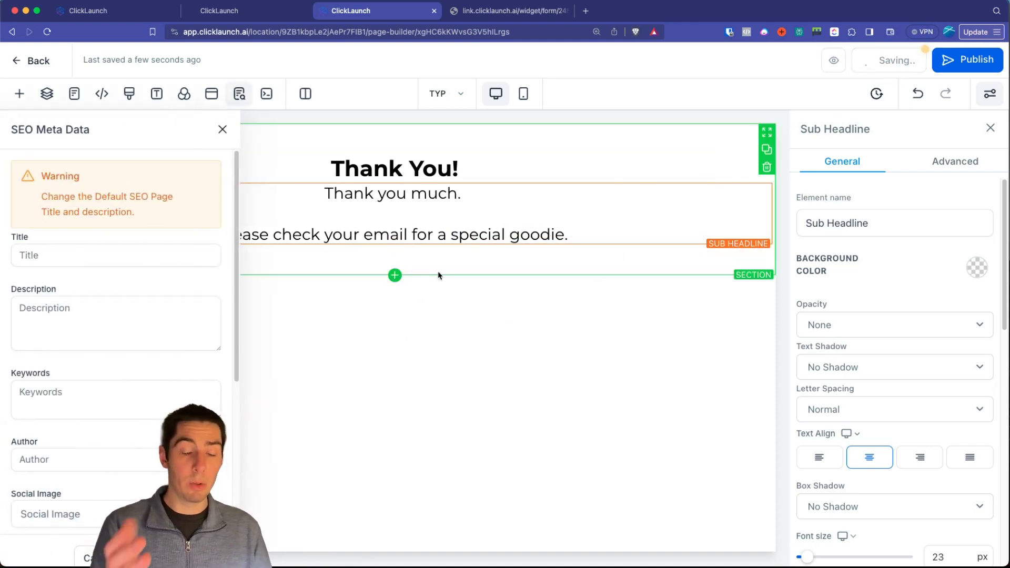
left_click(451, 99)
left_click(77, 188)
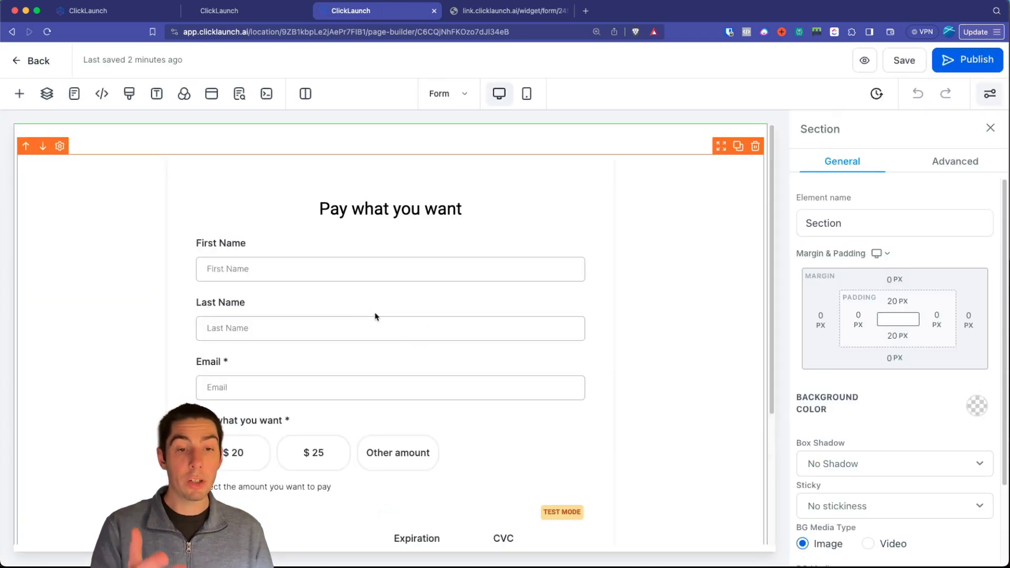
Step: Set the Tip Form's after-submit action to 'Go to Next step'
left_click(401, 287)
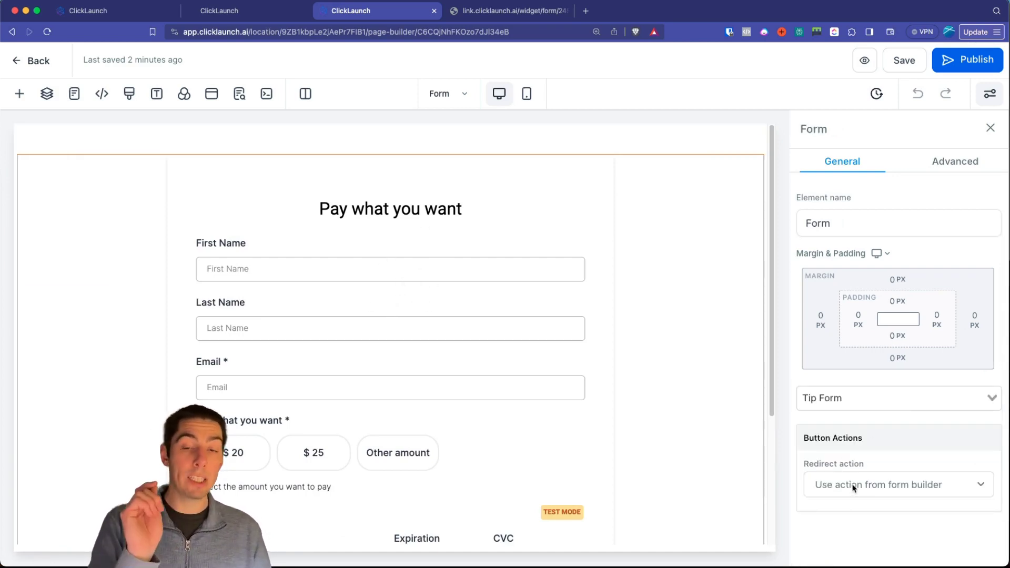
scroll(542, 440, "down", 5)
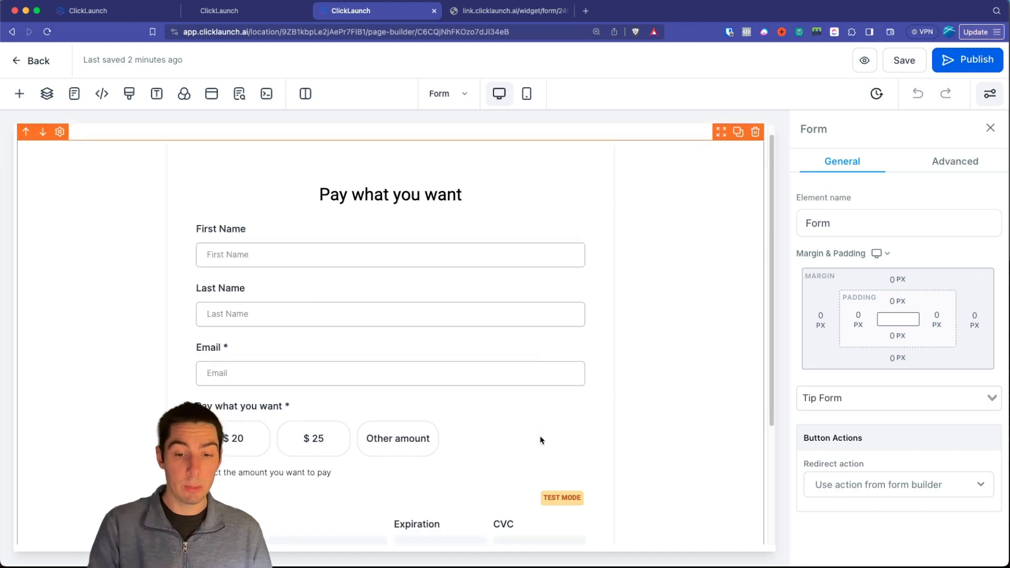
left_click(825, 489)
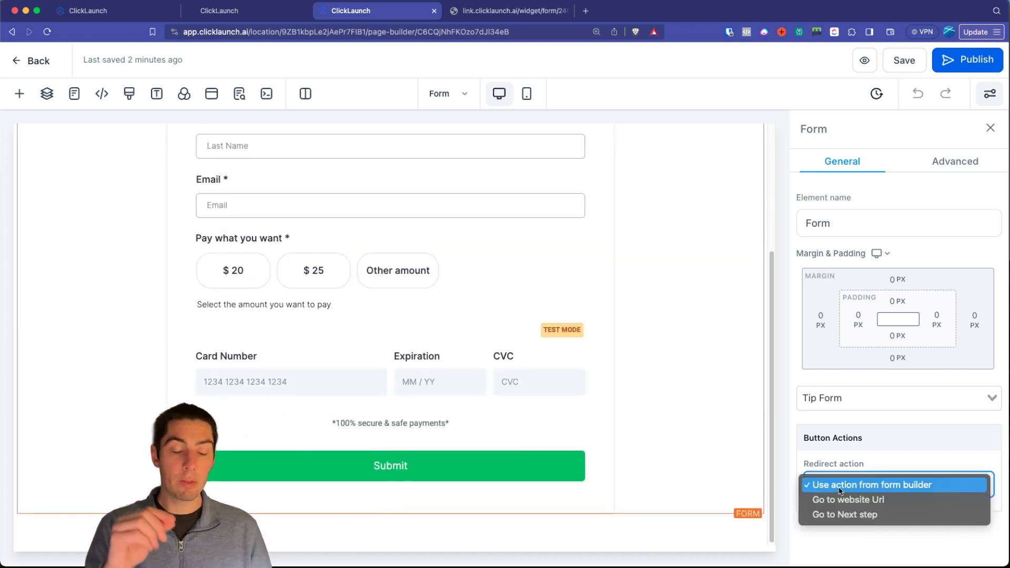
left_click(836, 514)
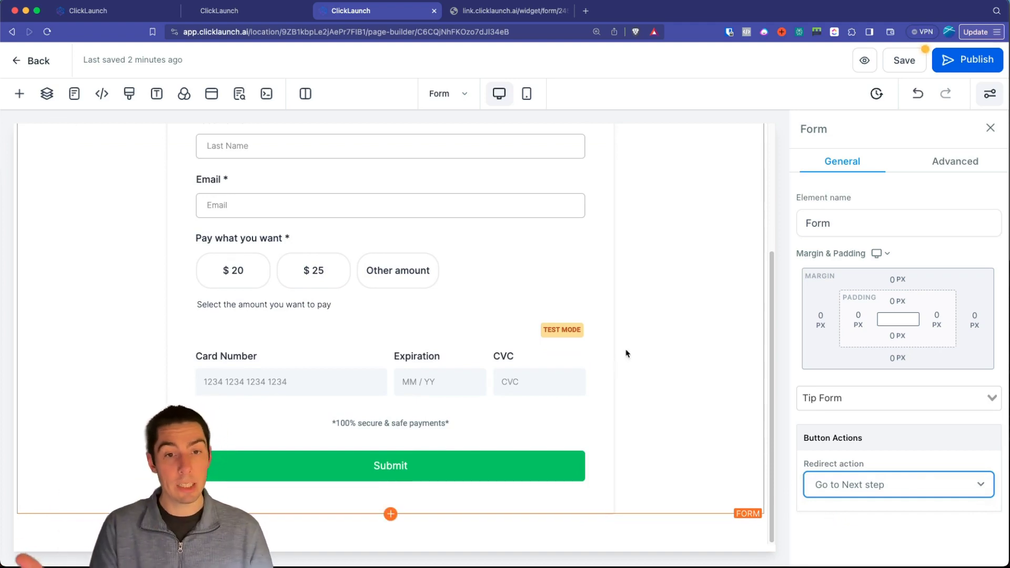
Step: Publish the Form page and switch to editing the TYP page
left_click(956, 67)
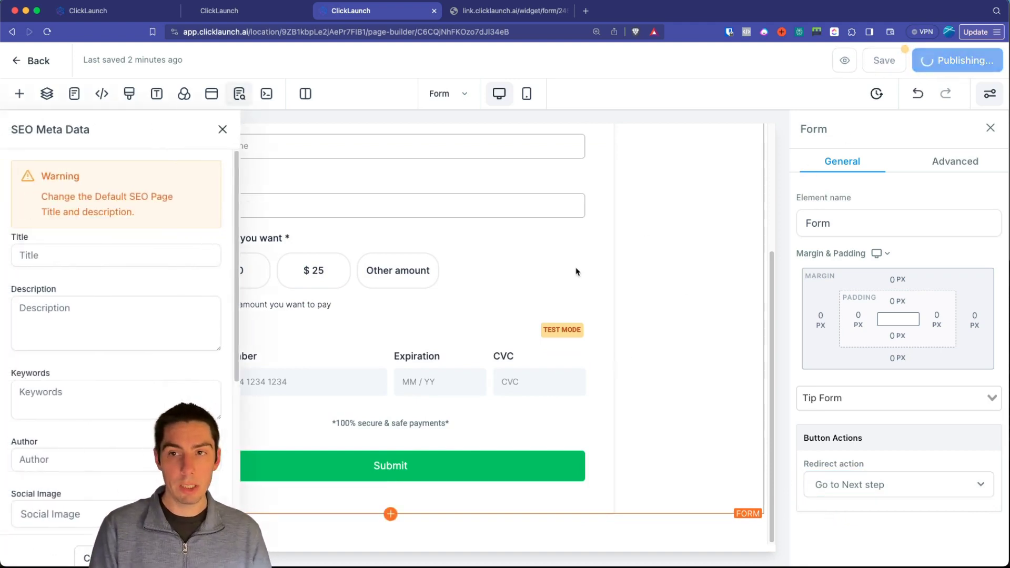
left_click(223, 129)
left_click(441, 95)
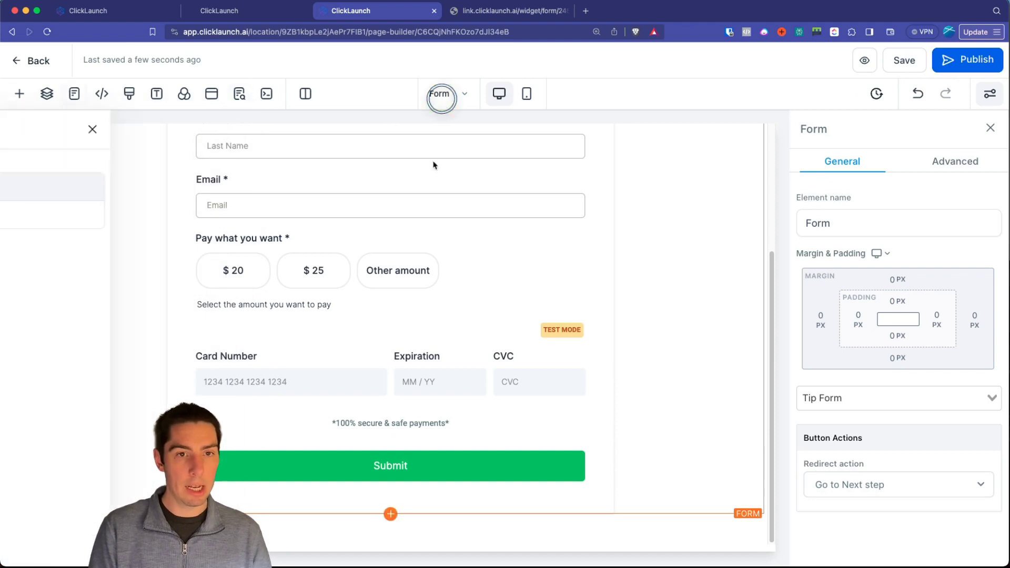
left_click(90, 227)
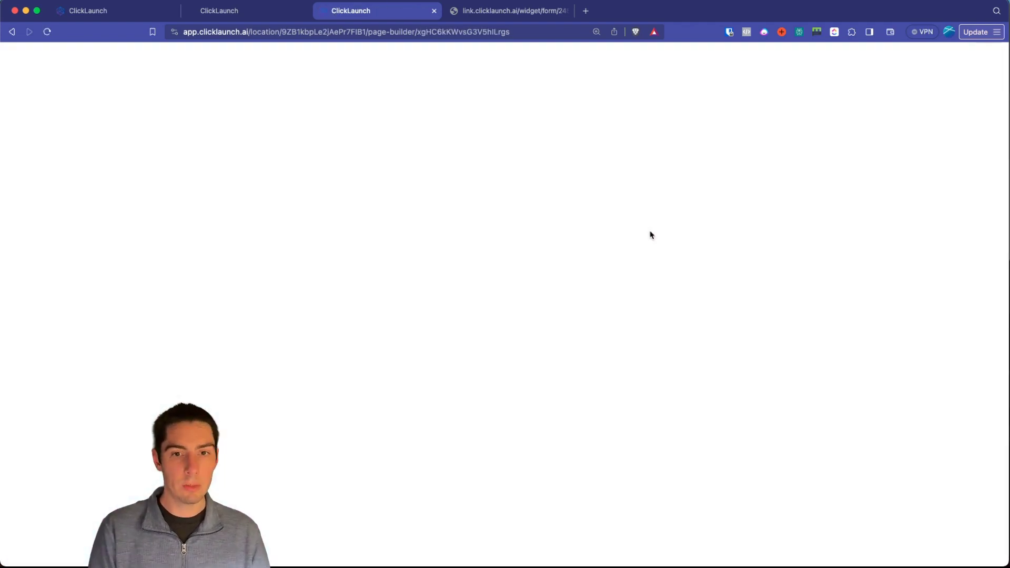
Step: Publish the TYP page and return to the funnel overview
left_click(959, 59)
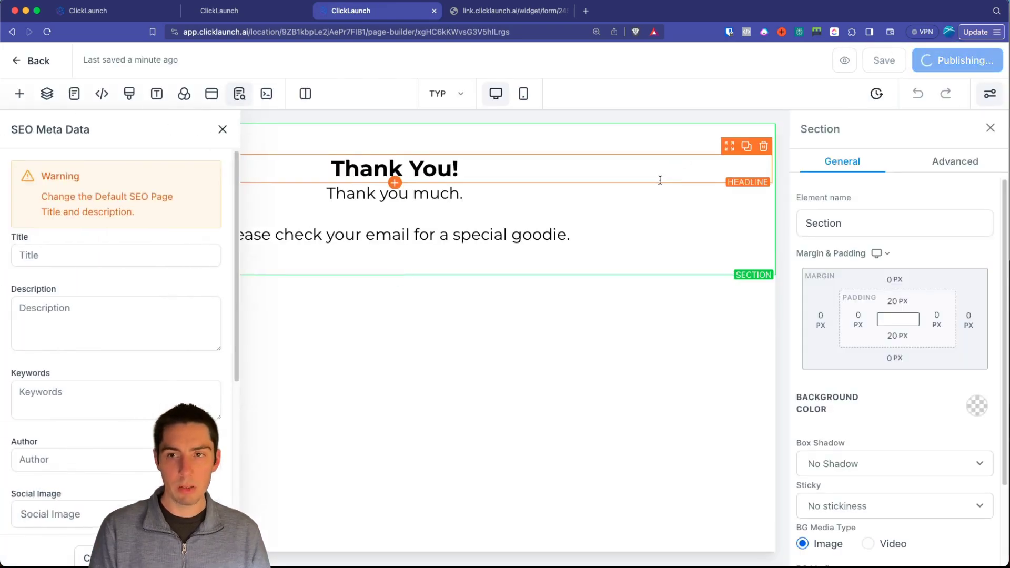
left_click(222, 131)
left_click(33, 61)
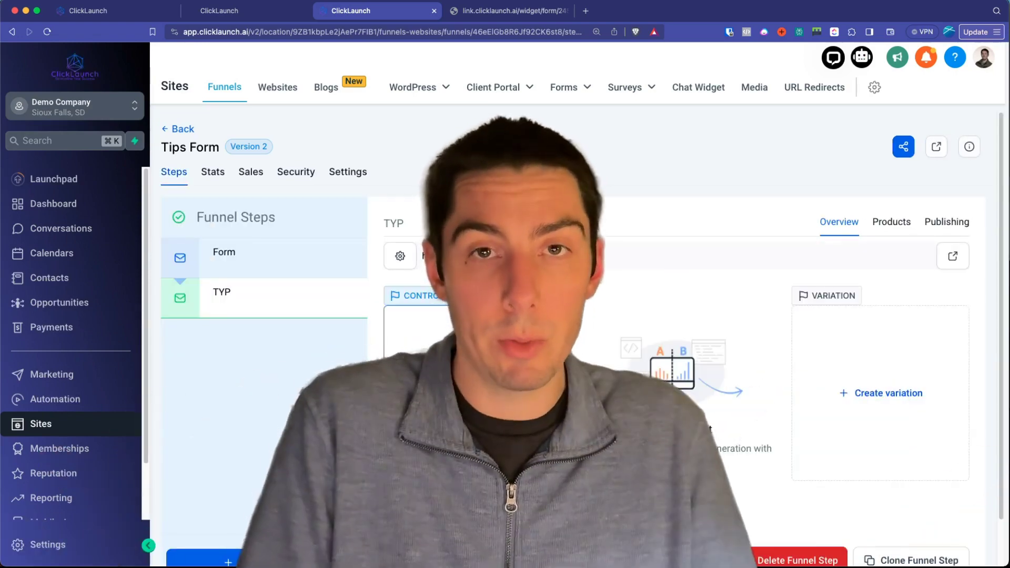
Step: Open the Form step's live page delzmedia.com/tips in a new tab, then return to ClickLaunch
left_click(288, 257)
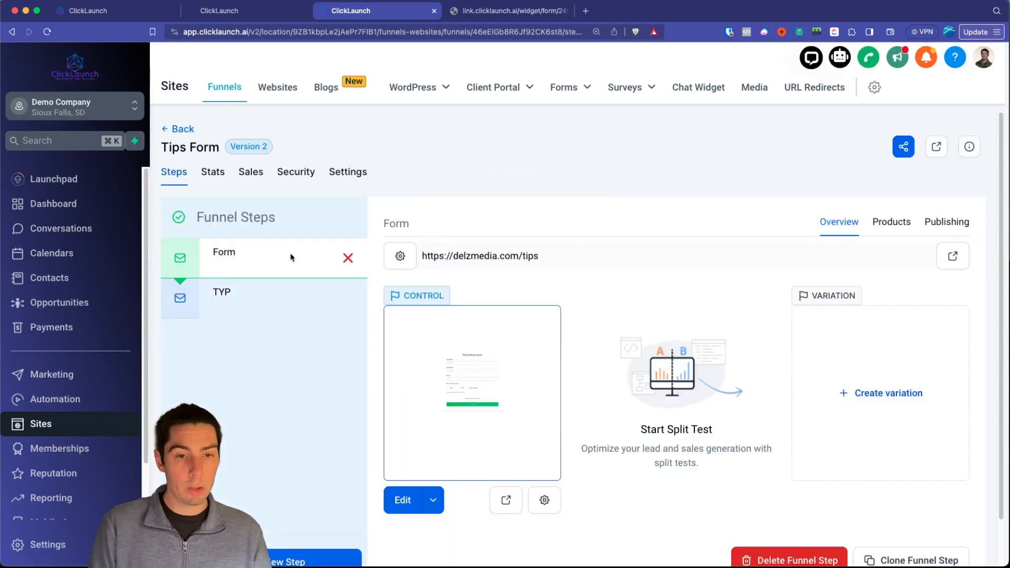
left_click(947, 263)
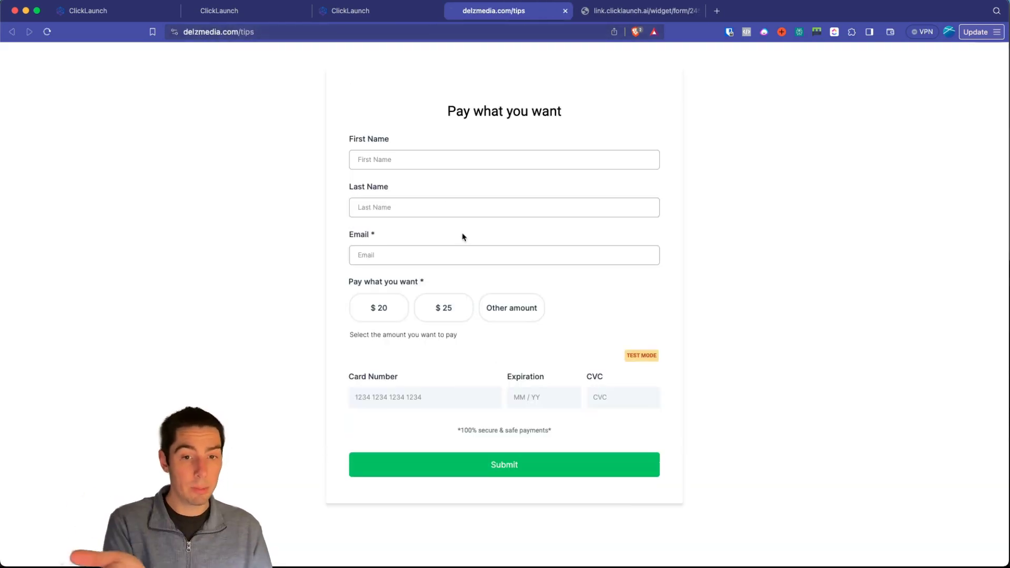
left_click(639, 11)
key("ctrl+shift+Tab")
left_click(350, 10)
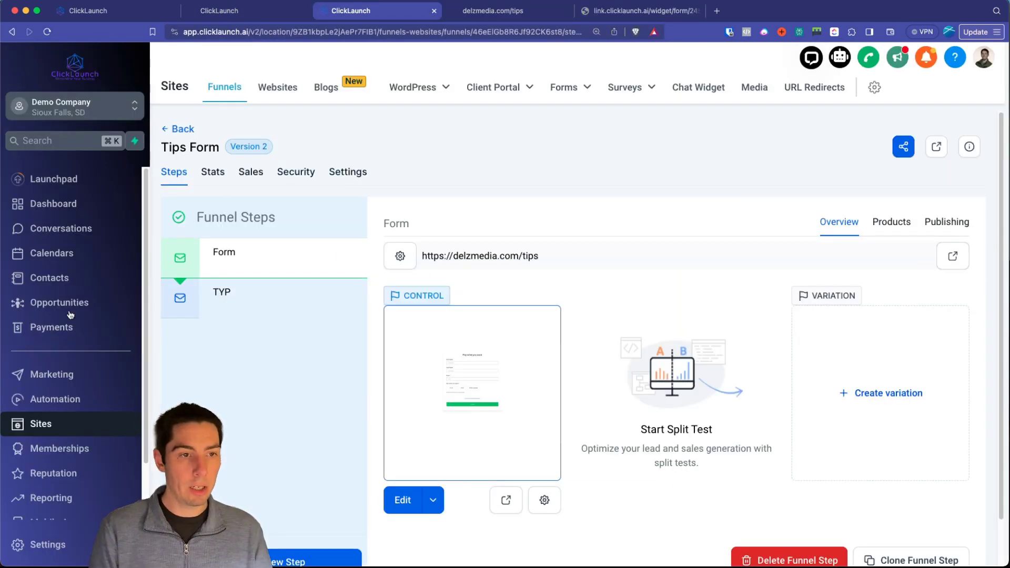
Step: Create a new workflow from scratch named Tip Received
left_click(39, 399)
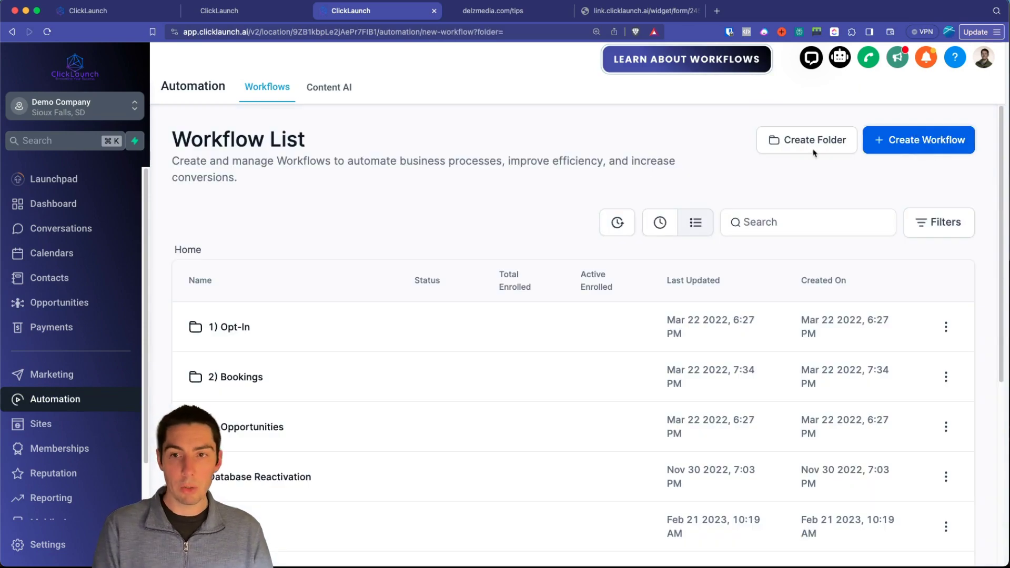
left_click(928, 140)
left_click(412, 343)
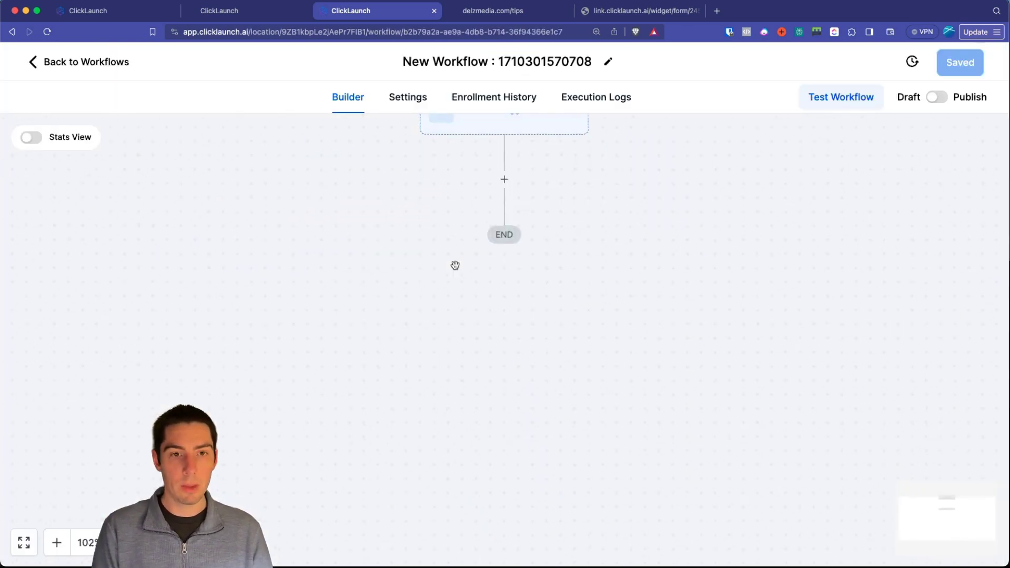
left_click(511, 61)
type("Tip Received")
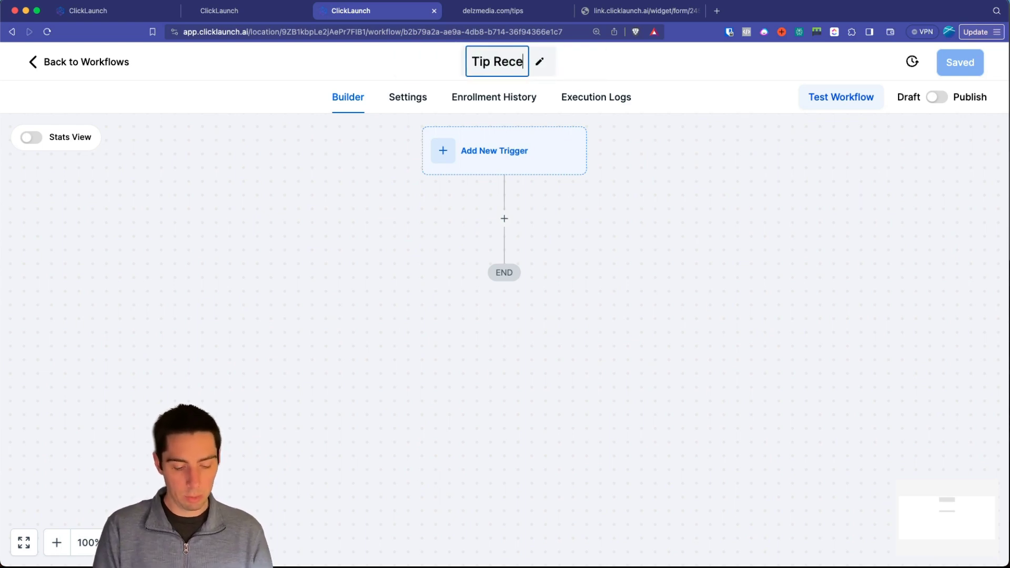
left_click(399, 225)
Step: Choose Payment Received as the workflow trigger
left_click(515, 151)
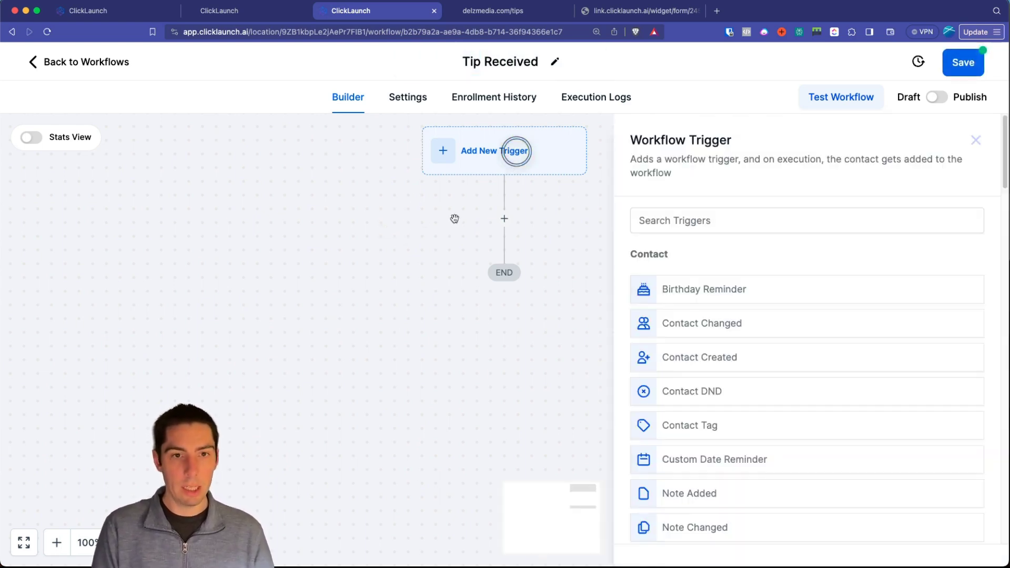
scroll(698, 326, "down", 7)
scroll(698, 326, "down", 15)
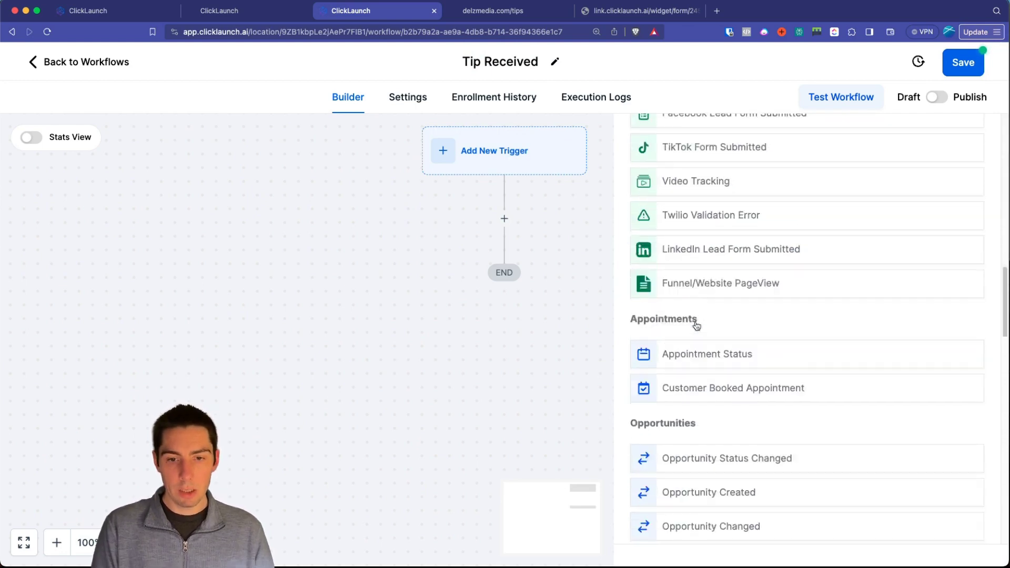
scroll(698, 326, "down", 10)
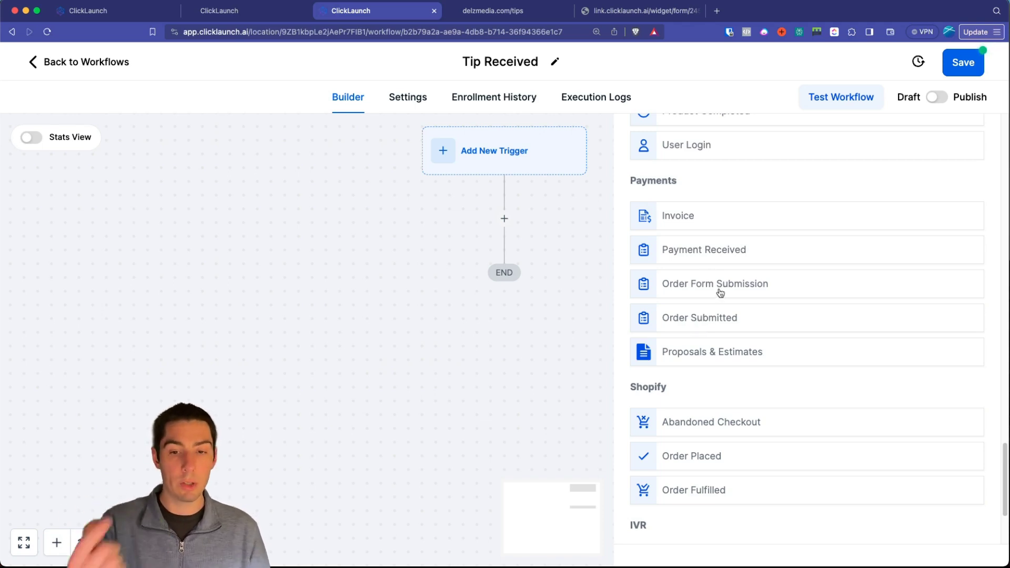
left_click(701, 251)
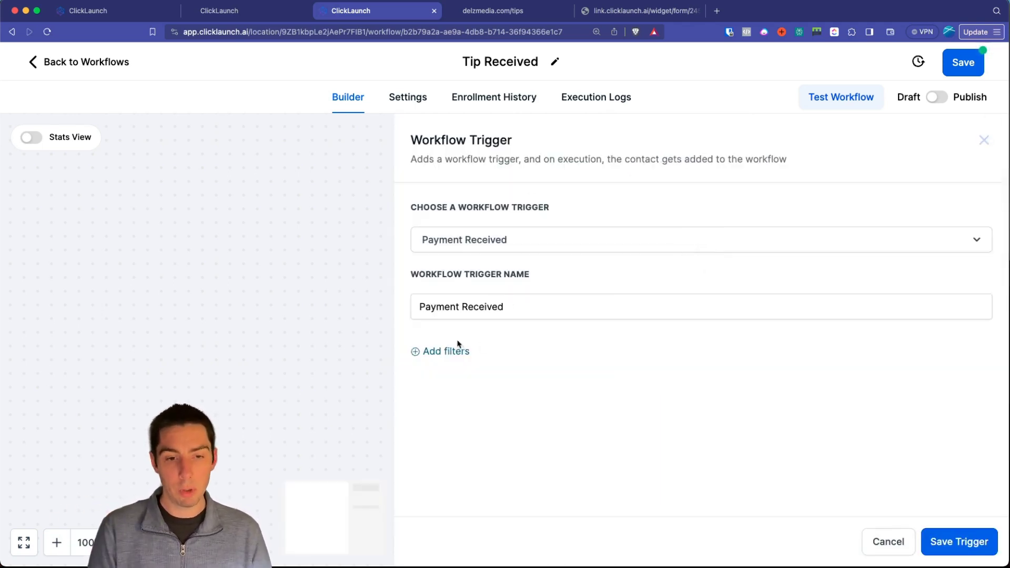
Step: Add a trigger filter: Source Is Form
left_click(443, 350)
left_click(449, 368)
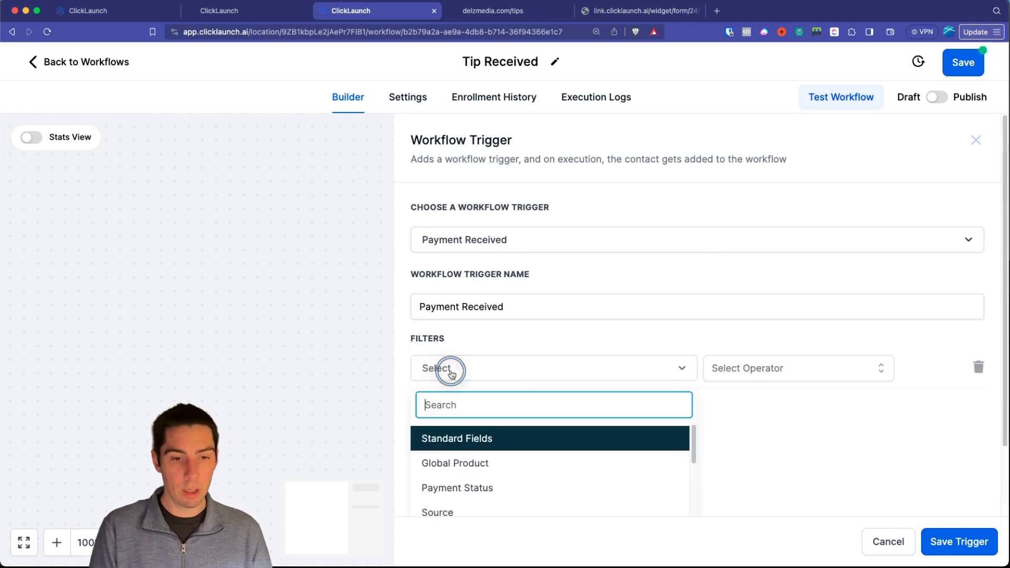
scroll(505, 437, "down", 2)
left_click(425, 429)
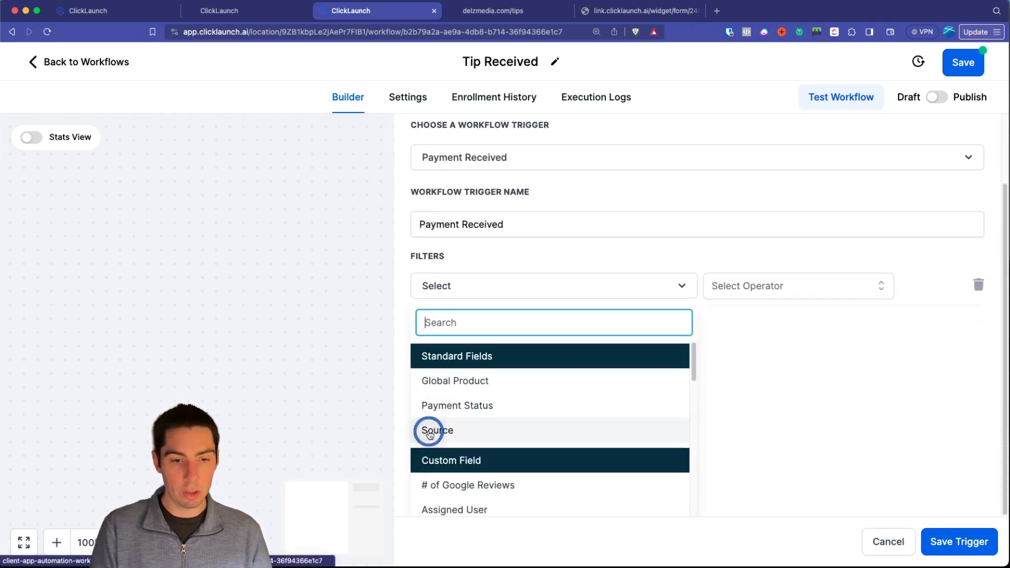
left_click(726, 371)
left_click(718, 402)
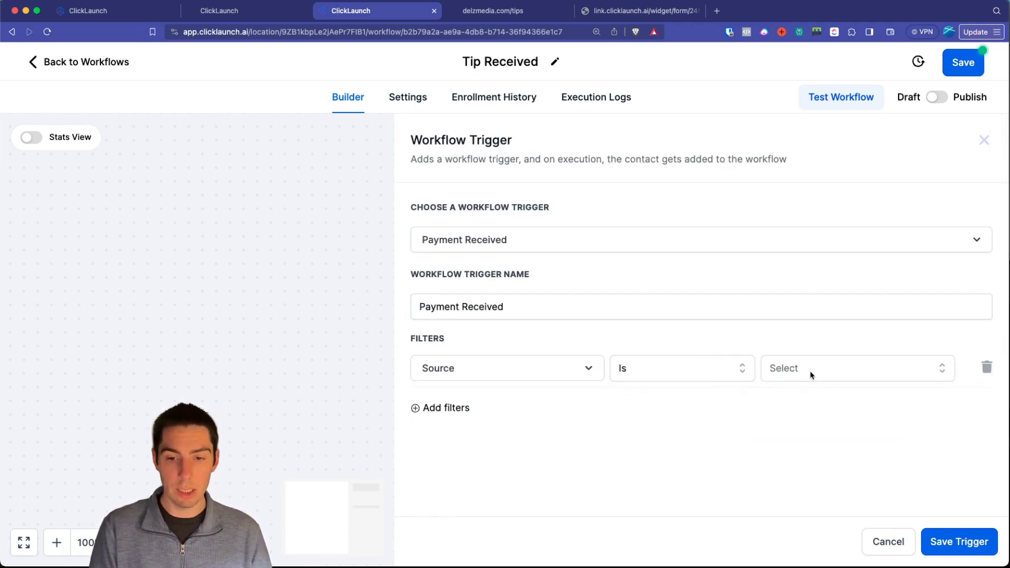
left_click(768, 371)
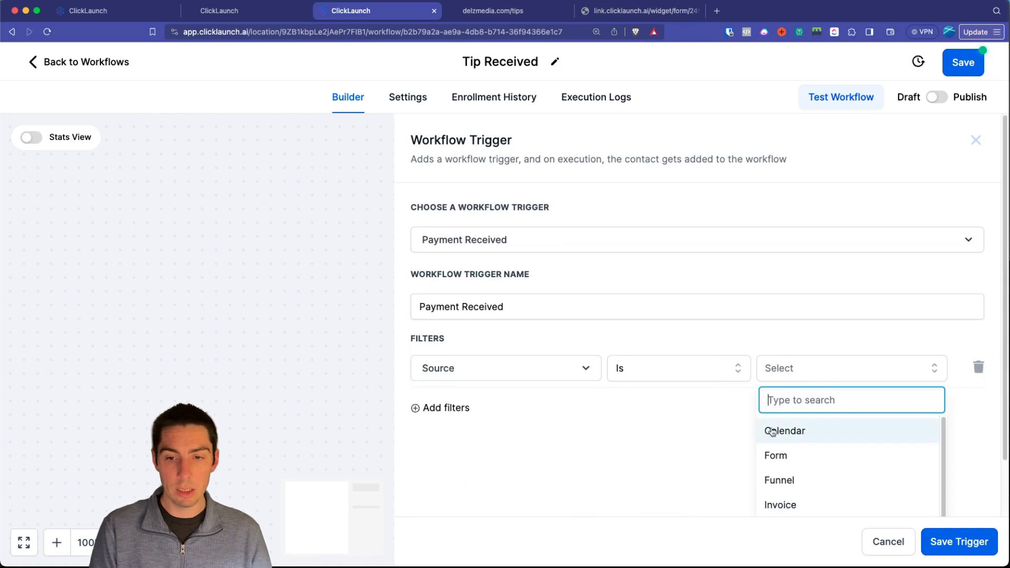
left_click(784, 464)
Step: Add a second filter, Form is Is Tip Form, and save the trigger
left_click(449, 409)
left_click(498, 408)
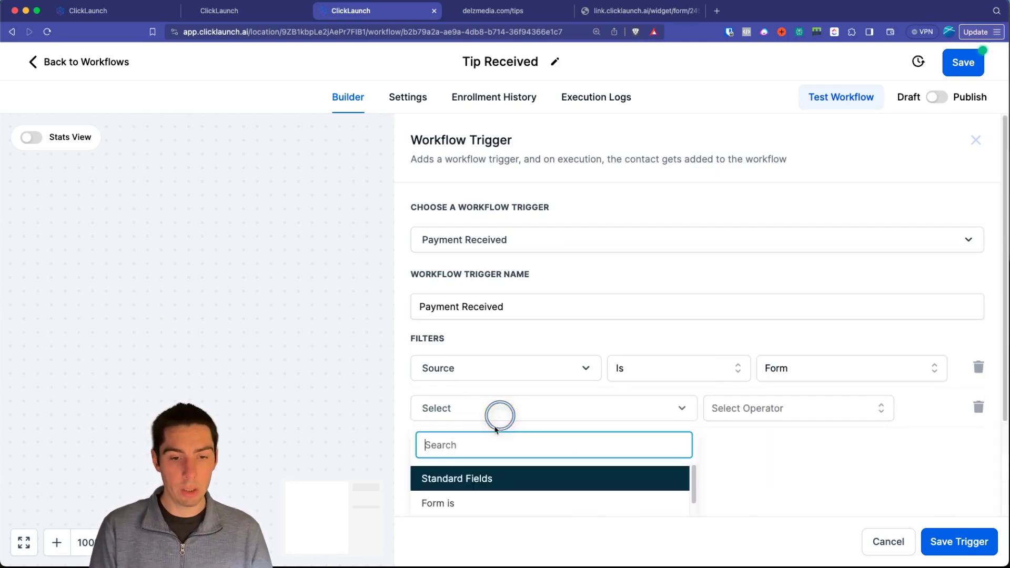
left_click(461, 390)
left_click(737, 409)
left_click(724, 438)
left_click(795, 409)
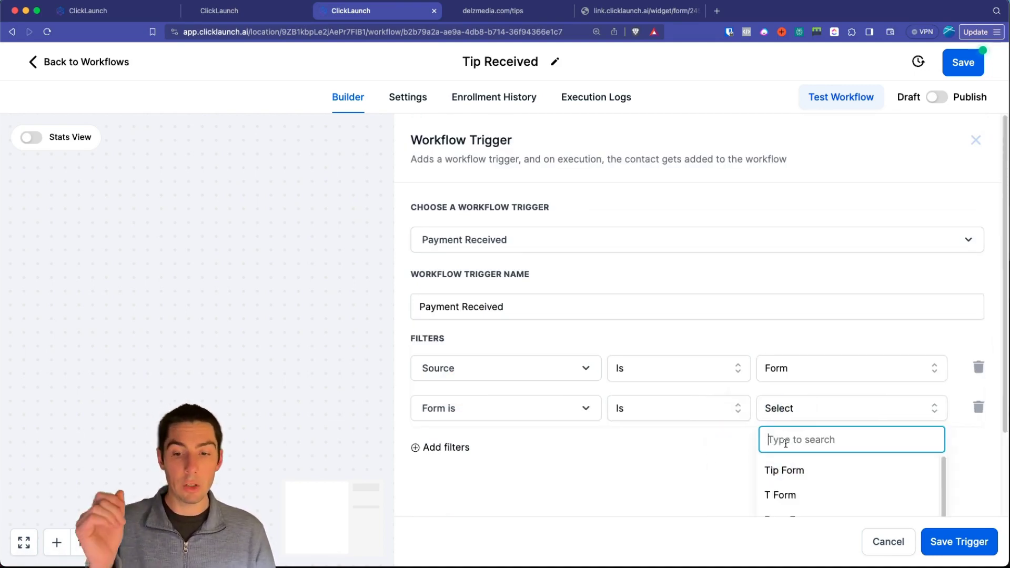
left_click(782, 371)
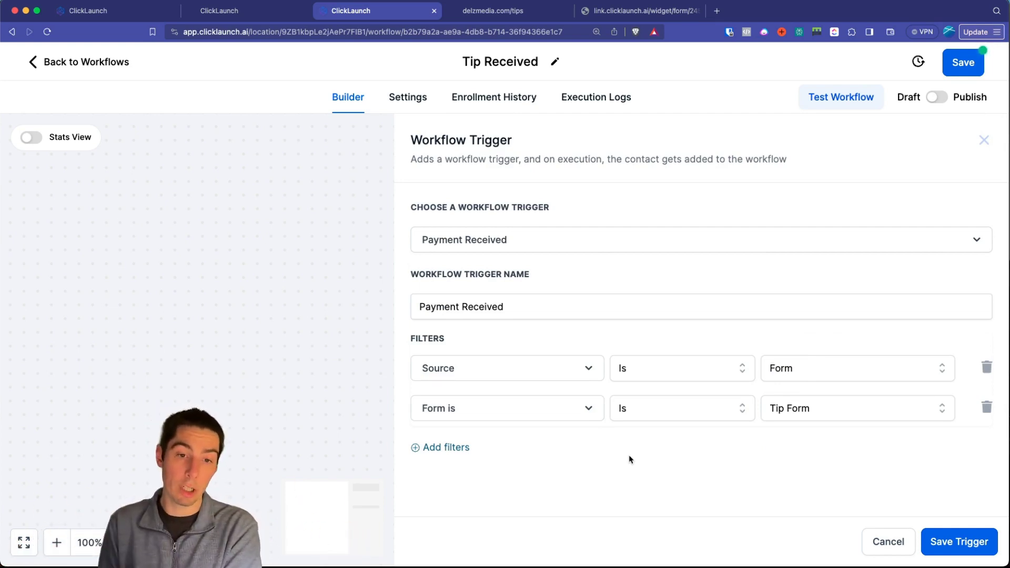
key("Return")
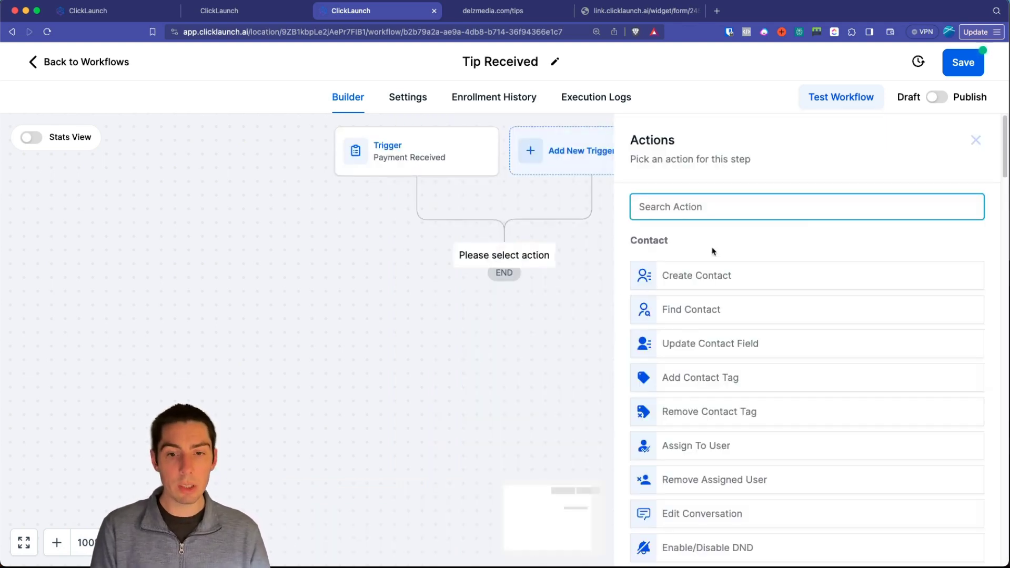
Step: Add a Contact Tag action that creates and applies the tag 'tip received'
scroll(712, 355, "down", 10)
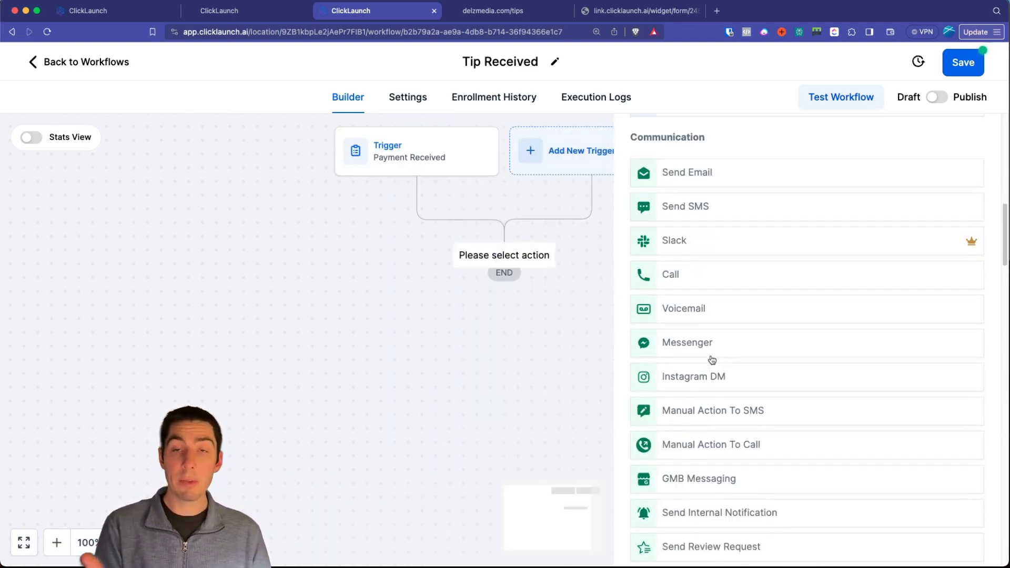
scroll(706, 401, "up", 10)
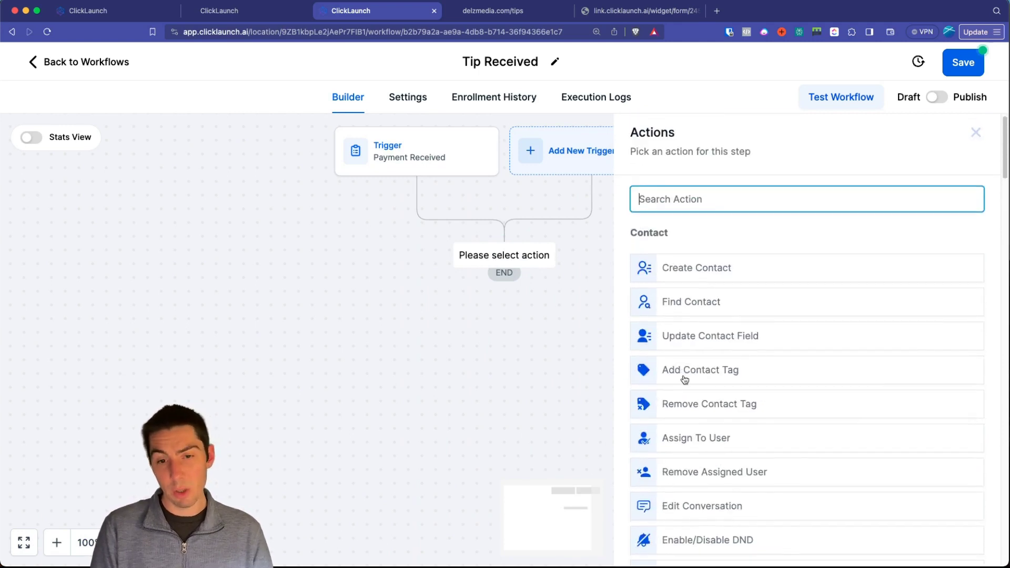
left_click(680, 299)
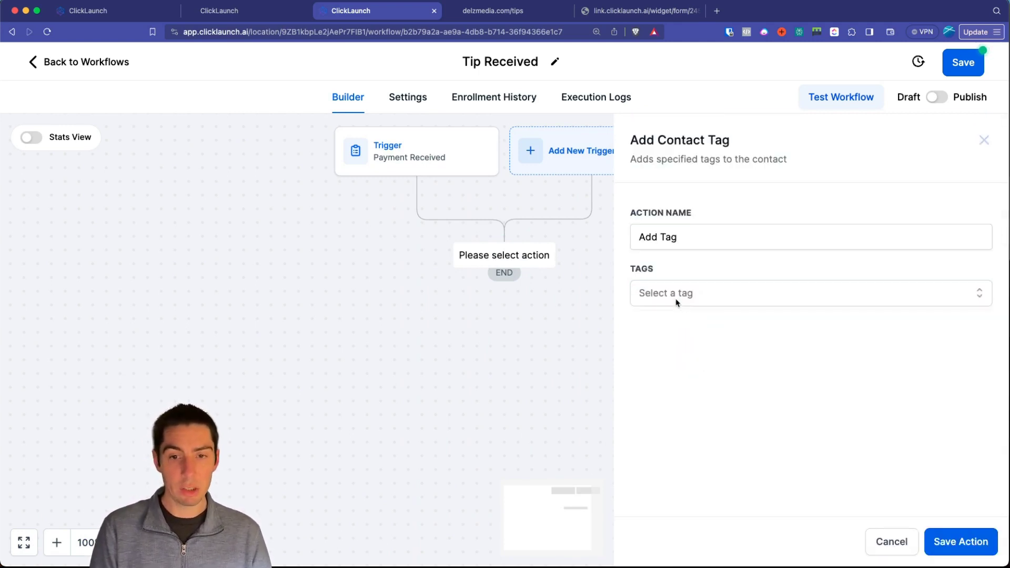
left_click(670, 301)
type("tip")
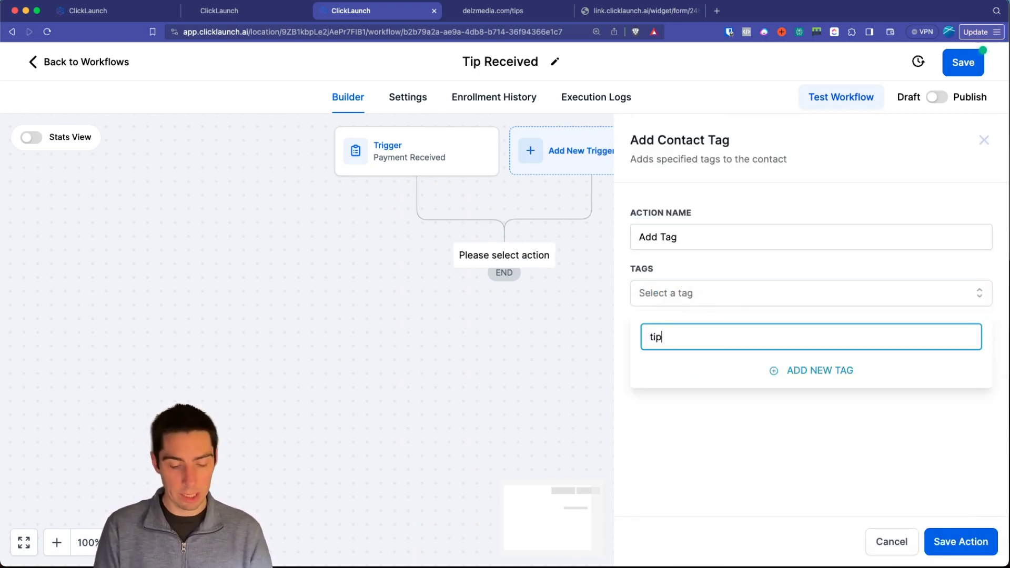
key("Return")
left_click(687, 238)
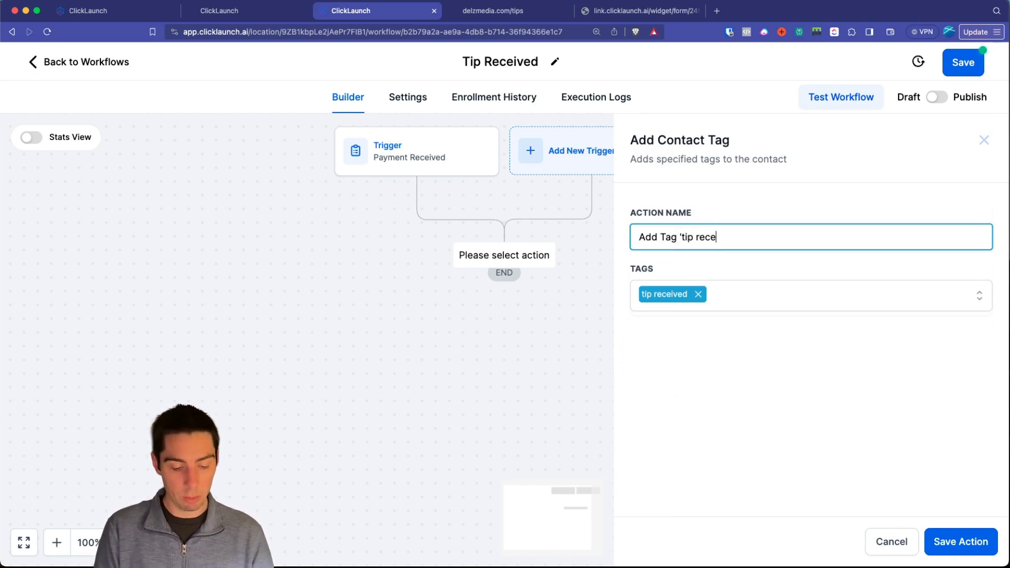
type("'")
left_click(961, 541)
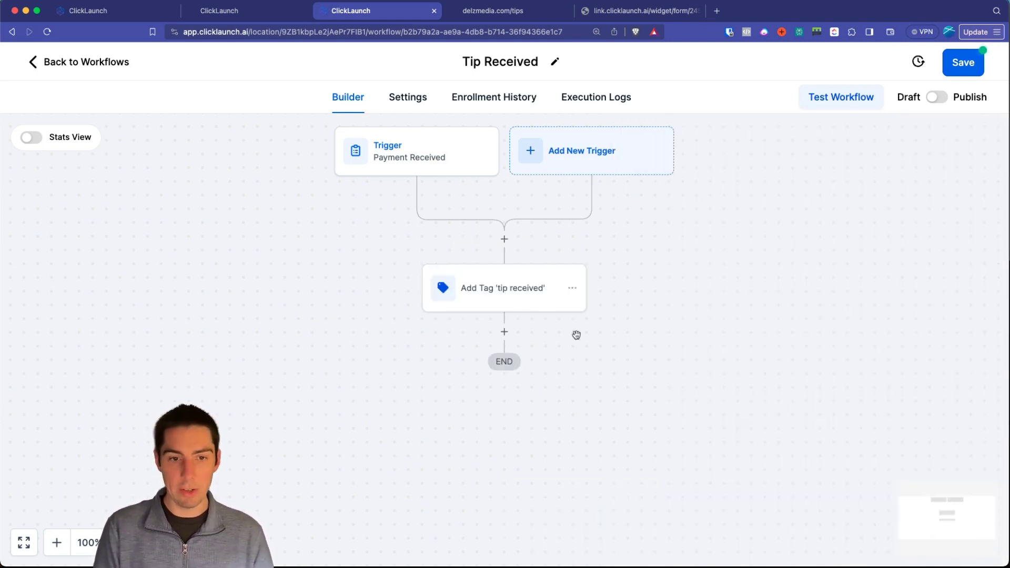
Step: Save the workflow and add another step below the tag action
scroll(577, 335, "down", 3)
scroll(516, 256, "up", 3)
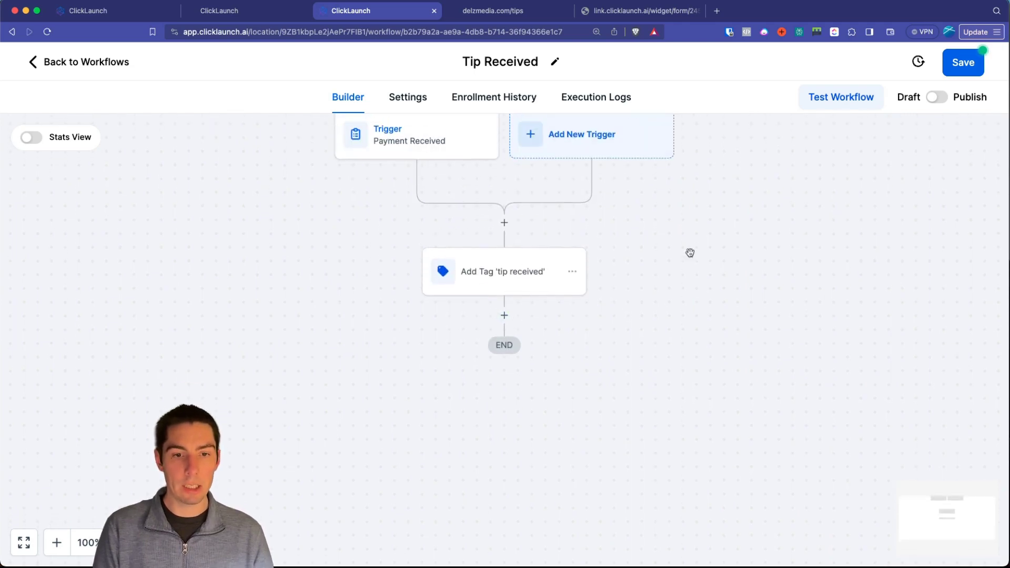
left_click(964, 62)
left_click(504, 315)
scroll(695, 355, "down", 5)
scroll(695, 354, "down", 3)
Step: Add an in-app Notification step titled '{{contact.name}} sent a tip!'
left_click(685, 402)
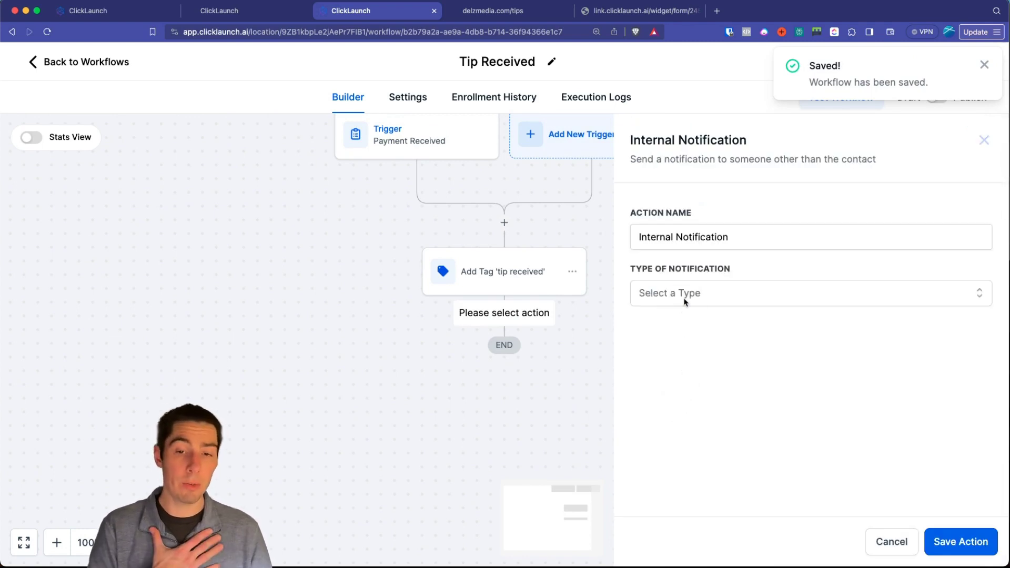
left_click(685, 301)
left_click(649, 349)
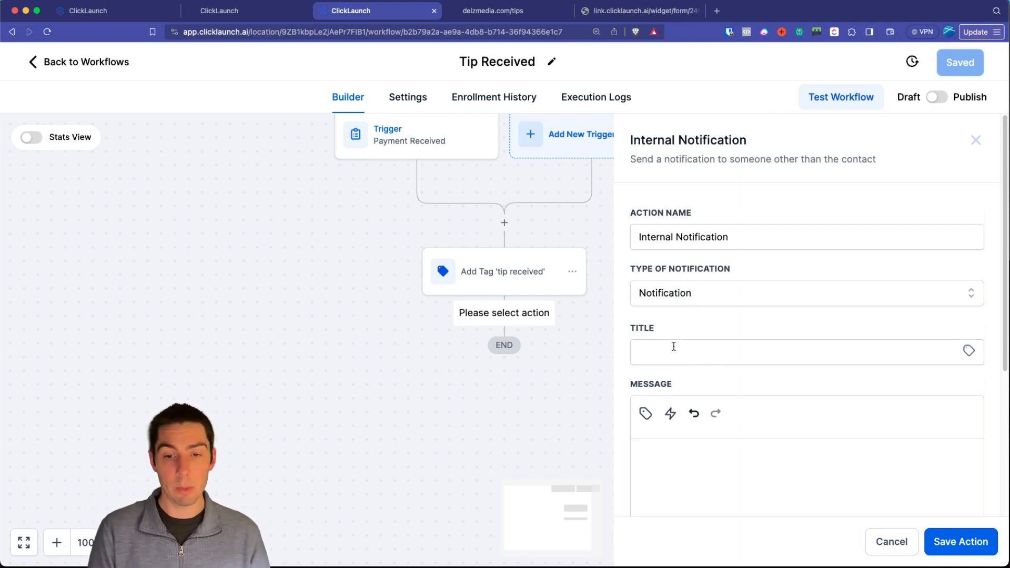
left_click(965, 348)
left_click(884, 395)
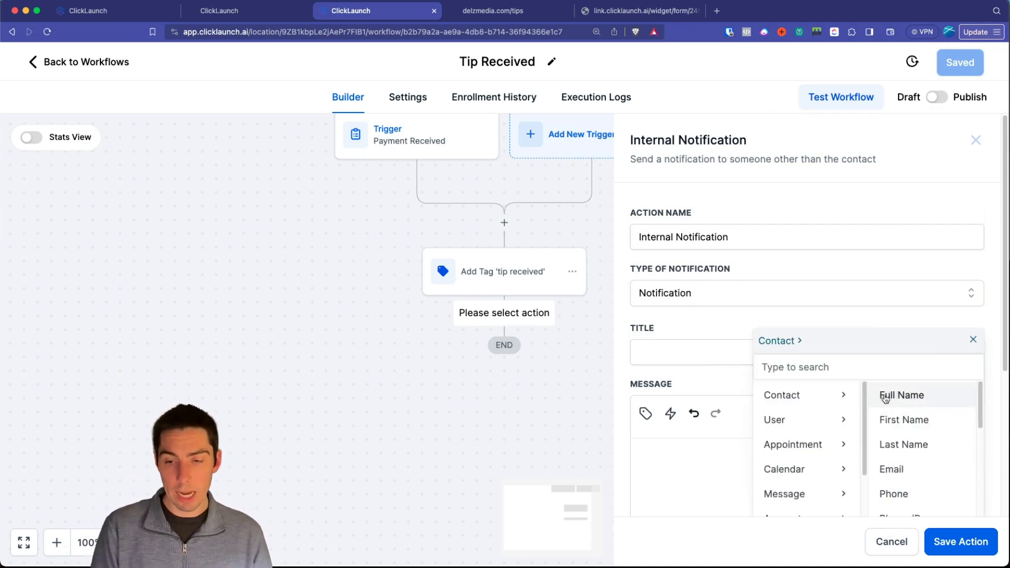
left_click(892, 396)
type("tact.name}} t")
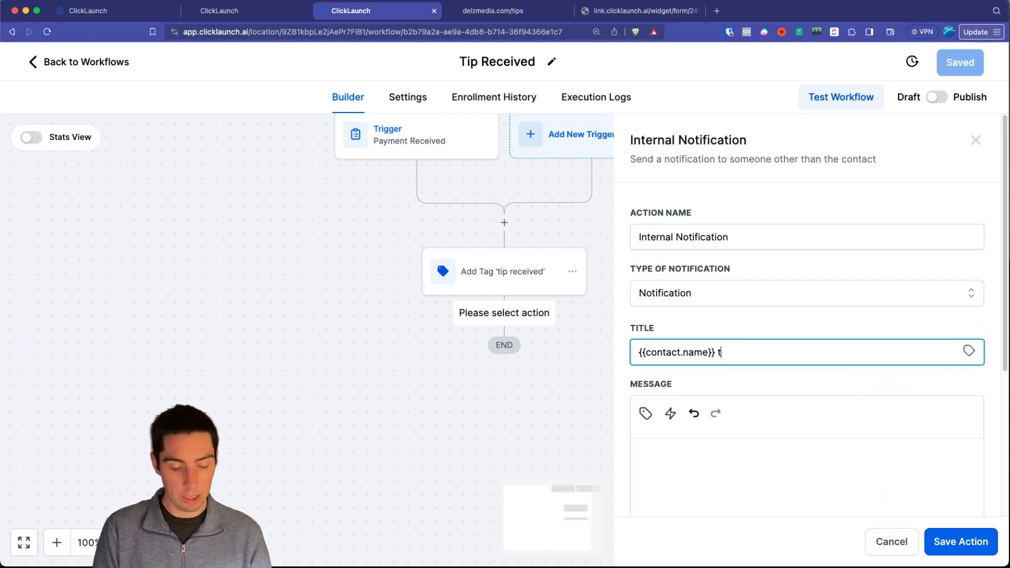
type("ip received!")
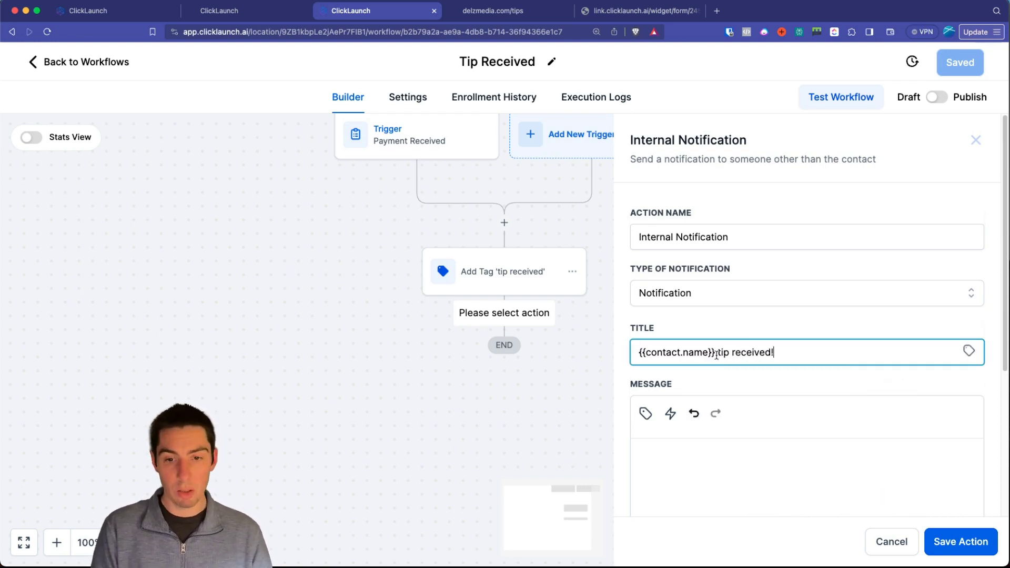
double_click(717, 356)
left_click_drag(774, 353, 717, 356)
type("sent a tip!")
Step: Write the notification message with the payment currency symbol followed by the payment total amount
left_click(712, 467)
scroll(760, 354, "down", 4)
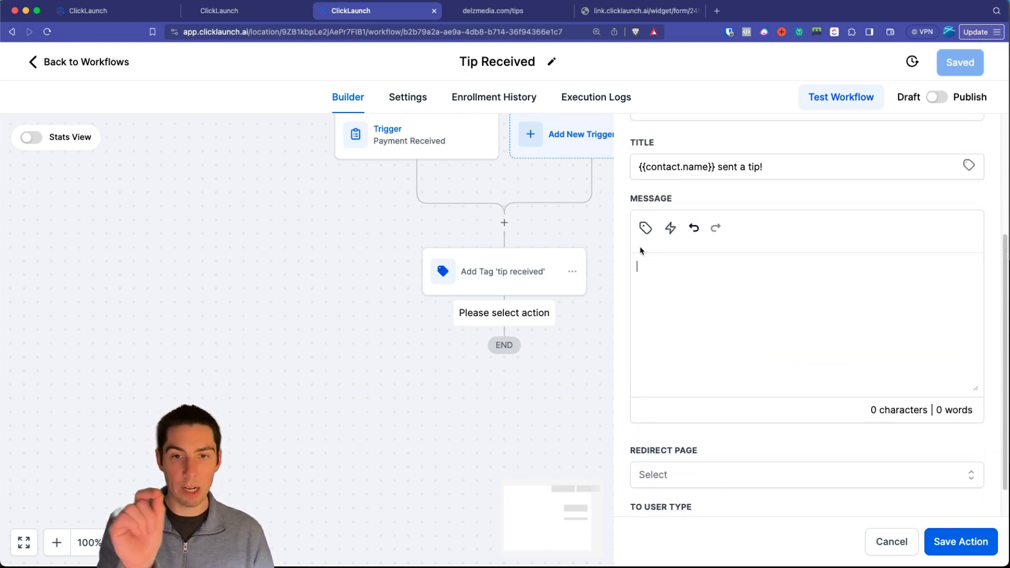
left_click(646, 228)
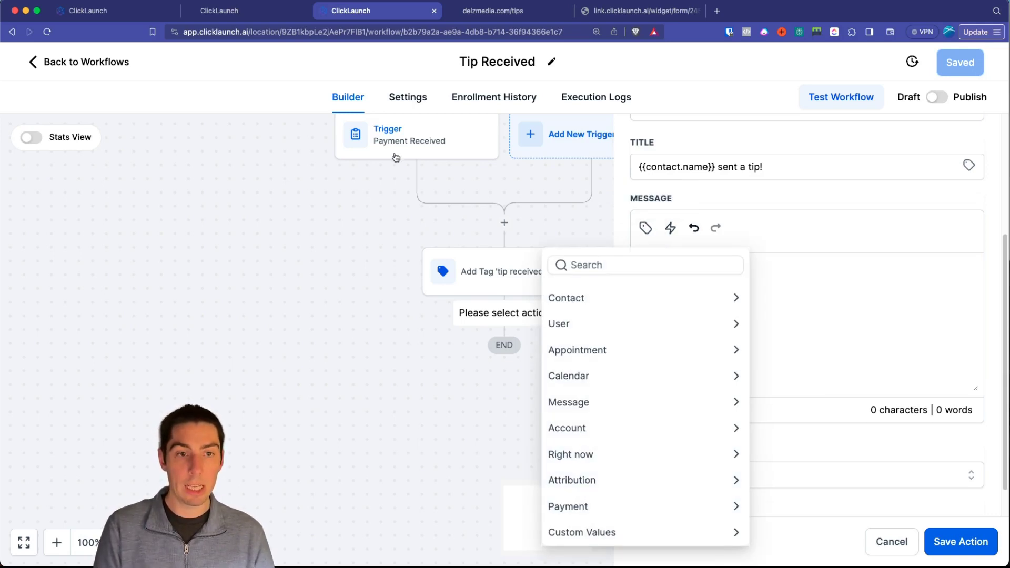
left_click(584, 508)
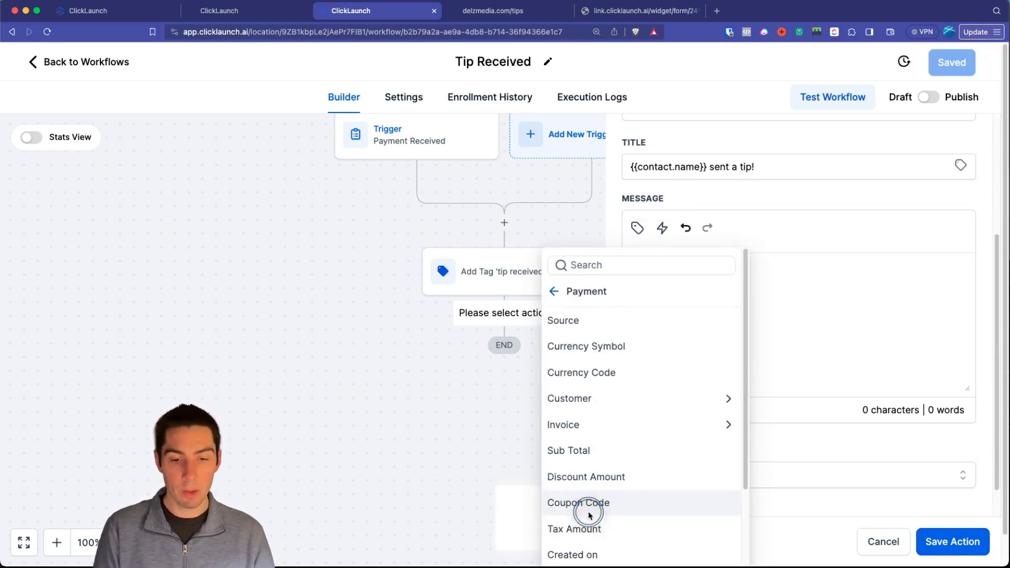
left_click(570, 348)
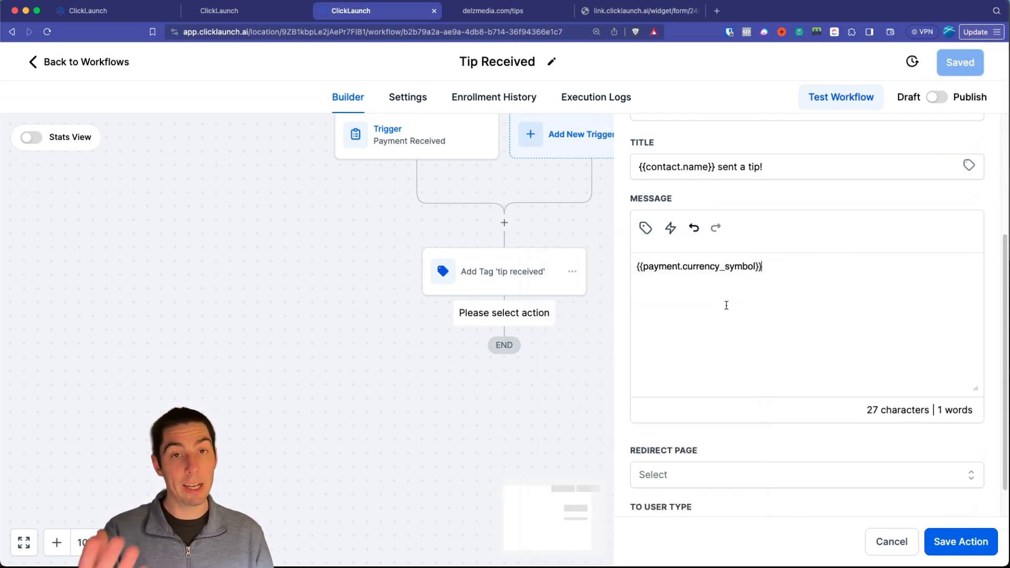
left_click(645, 228)
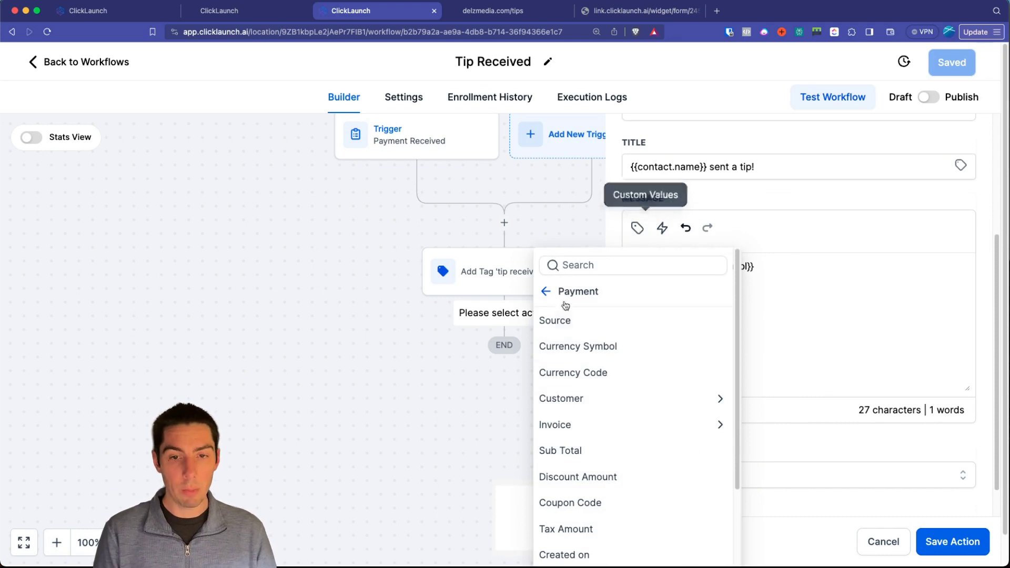
scroll(574, 511, "down", 3)
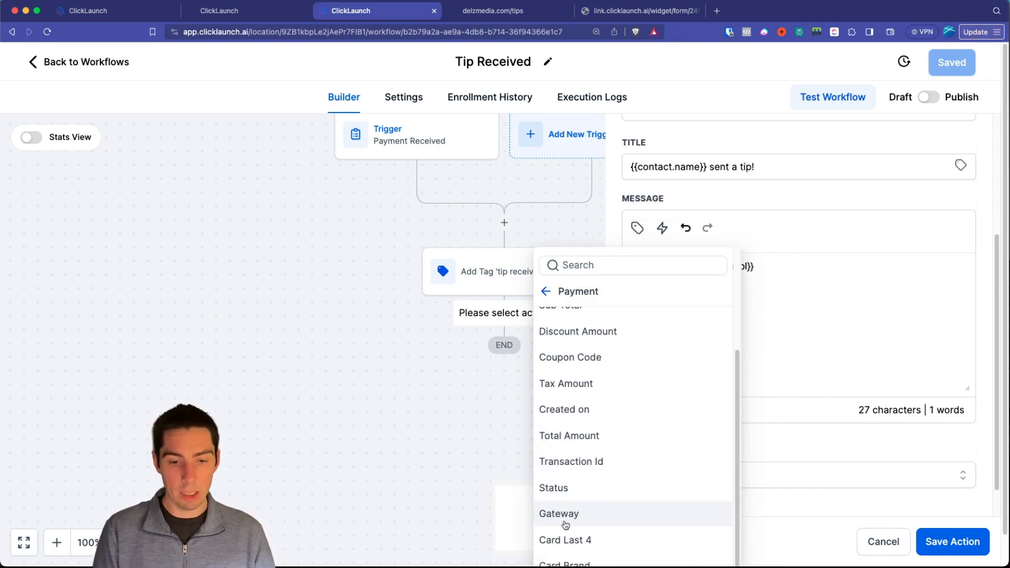
left_click(566, 436)
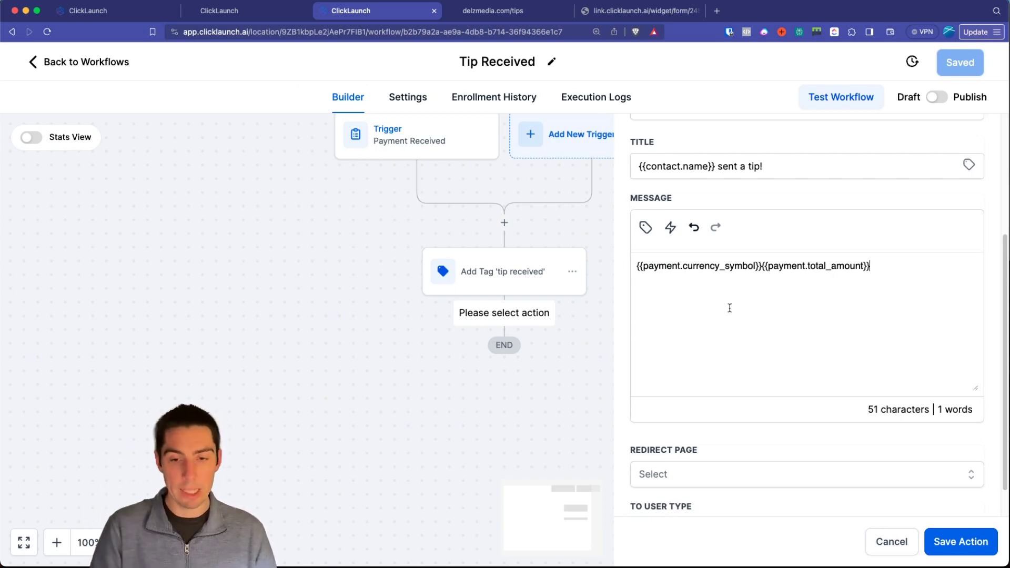
Step: Link the notification to the contact's page, send it to the user assigned to the contact, and save
left_click(731, 474)
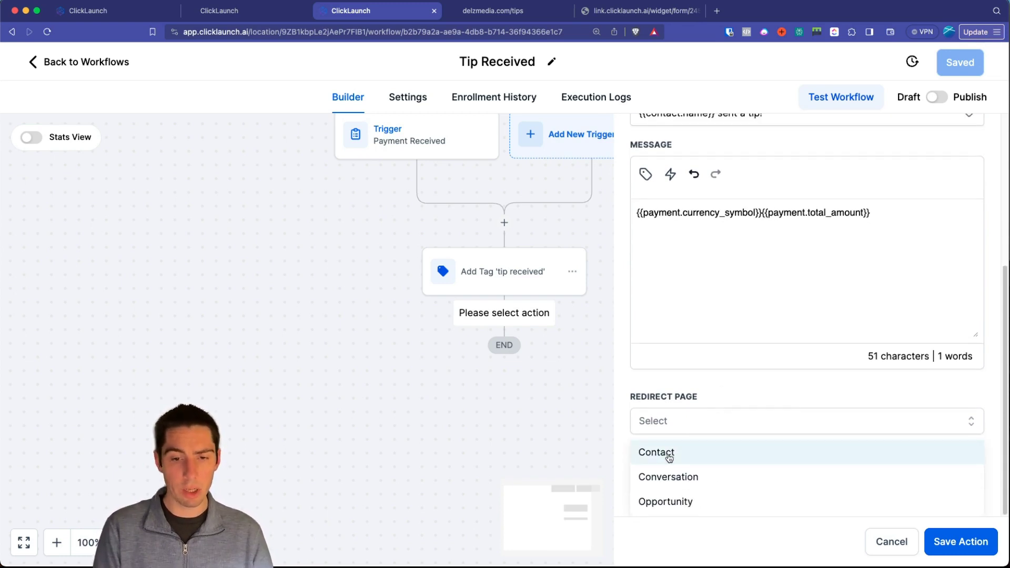
left_click(667, 451)
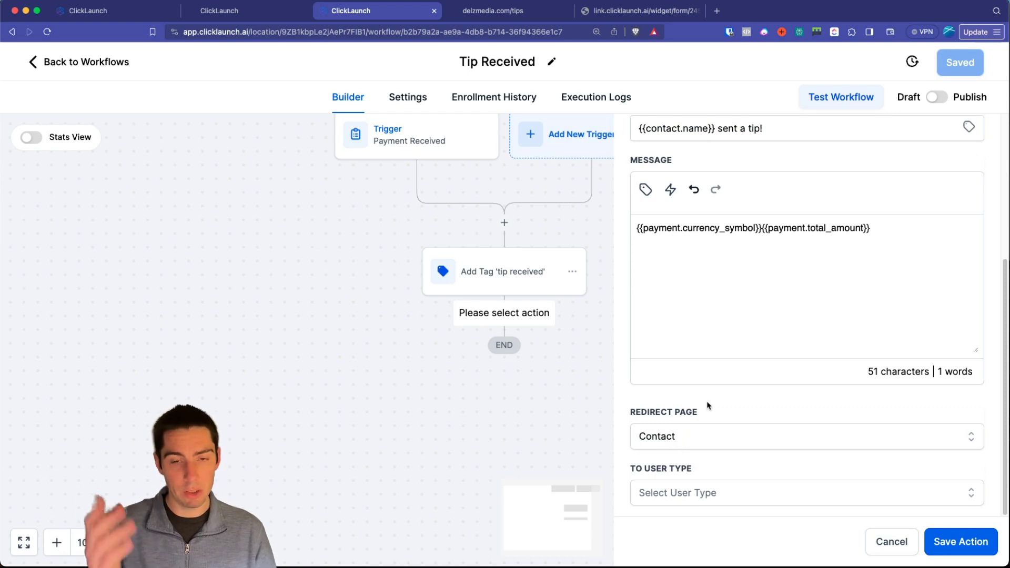
left_click(683, 493)
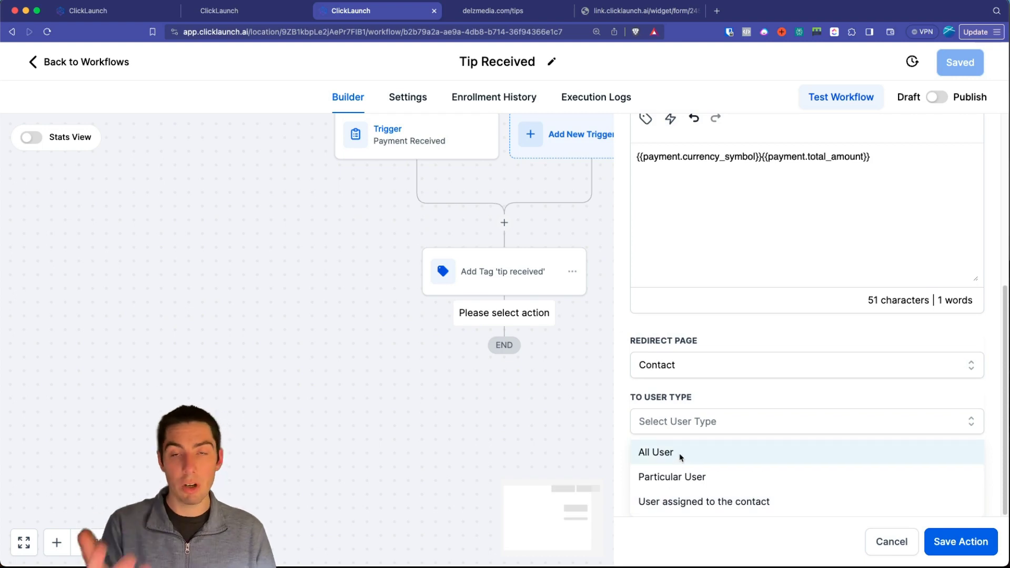
left_click(688, 504)
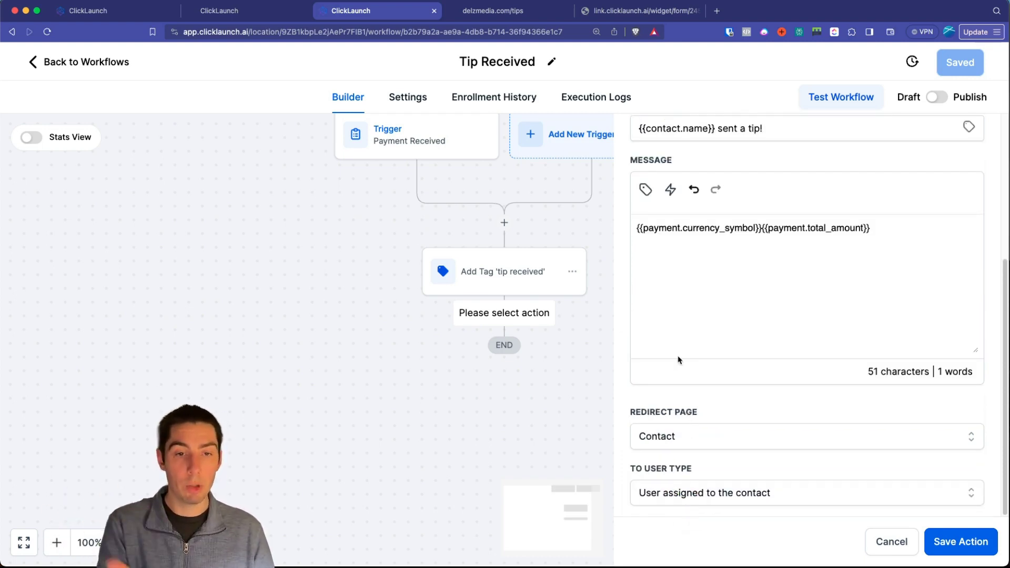
left_click(951, 548)
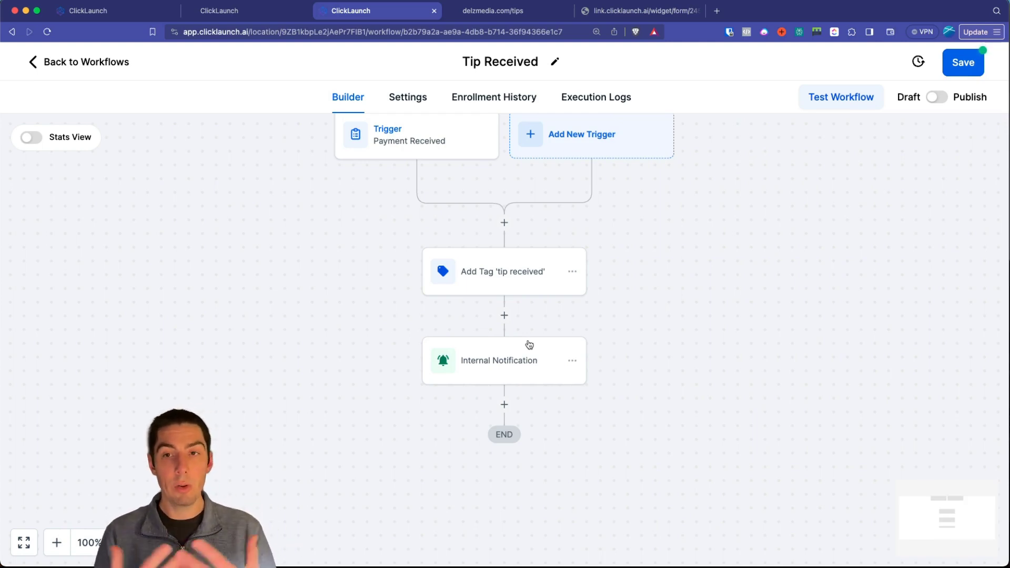
Step: Add a Send Email step after the notification with the subject 'Thank you!'
scroll(513, 326, "down", 2)
left_click(504, 314)
scroll(740, 347, "down", 5)
left_click(700, 221)
left_click(662, 293)
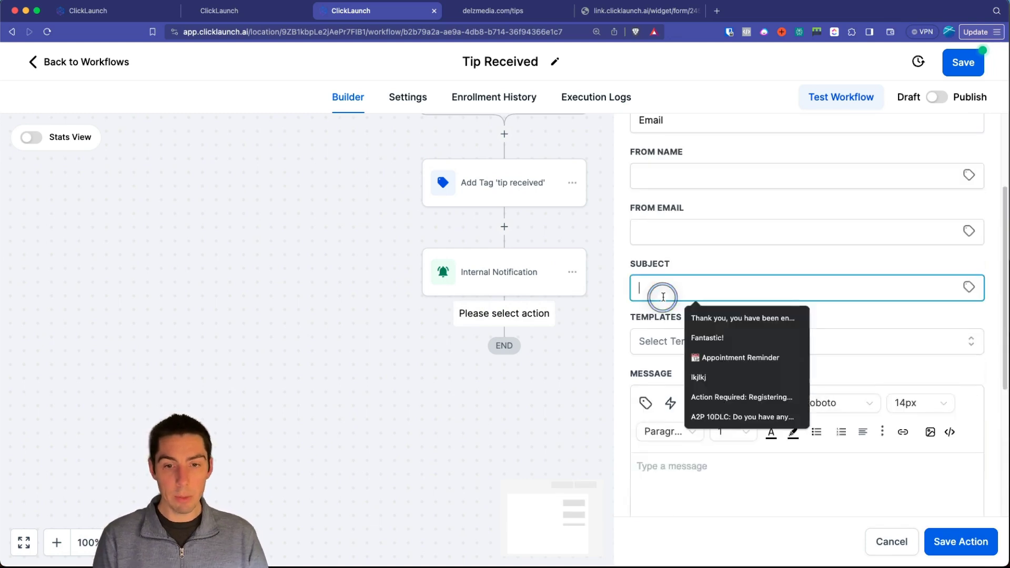
type("Thank you!")
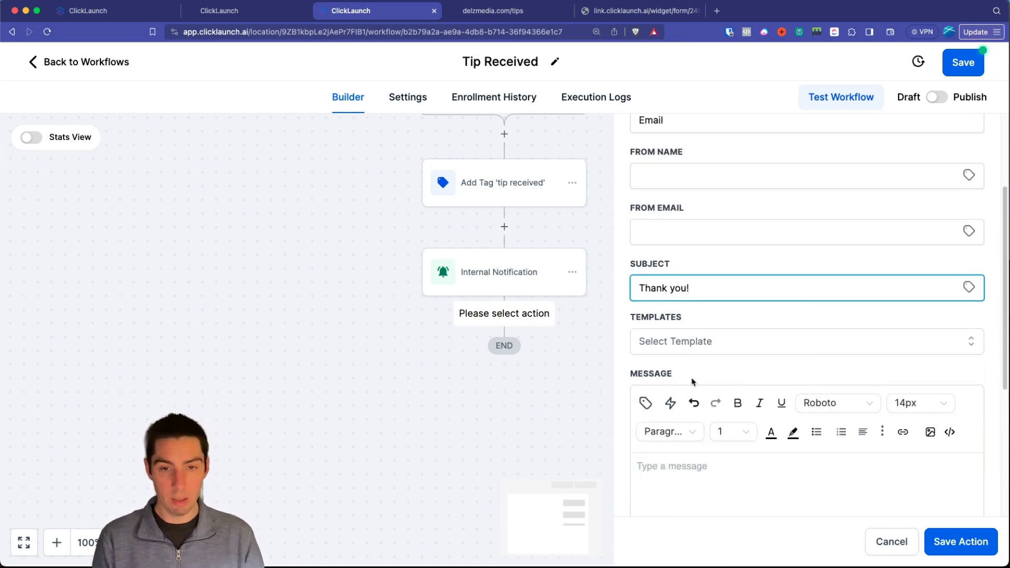
Step: Write the body 'Hi {{contact first name}},', 'Thank you so much!' and 'Amount:' on separate lines
scroll(693, 382, "down", 3)
left_click(657, 318)
type("Hi")
left_click(646, 262)
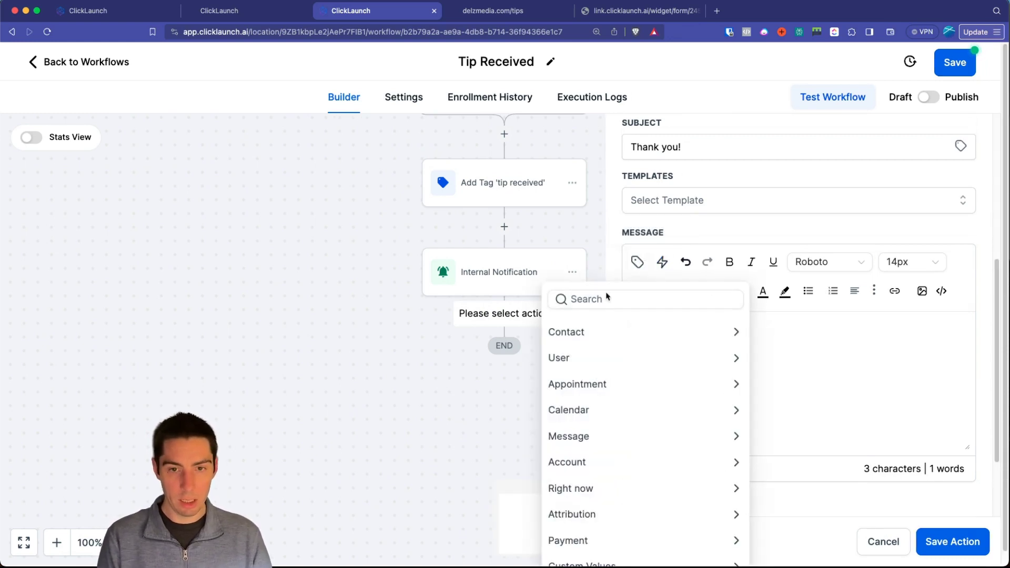
left_click(610, 333)
left_click(572, 380)
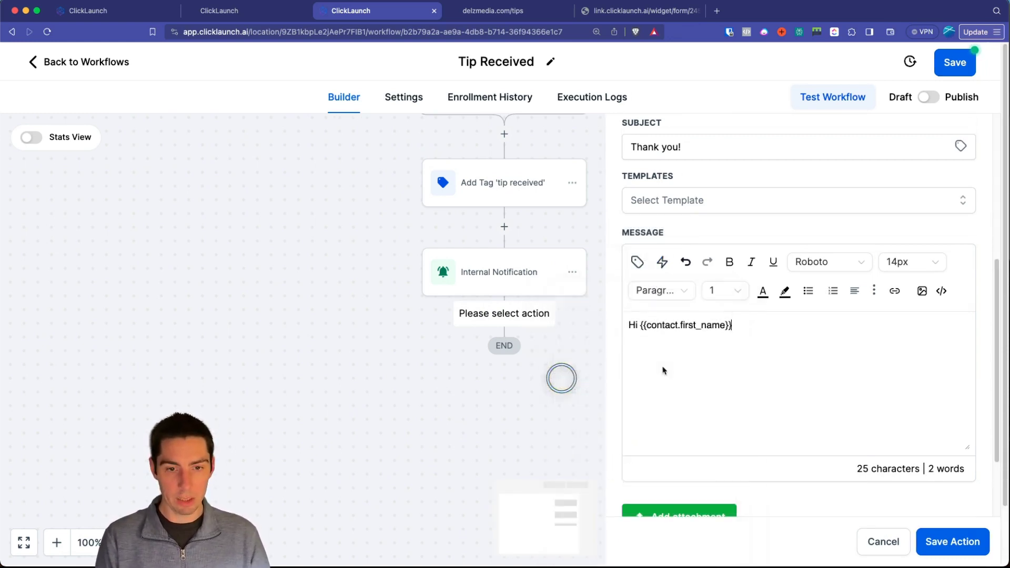
type(",")
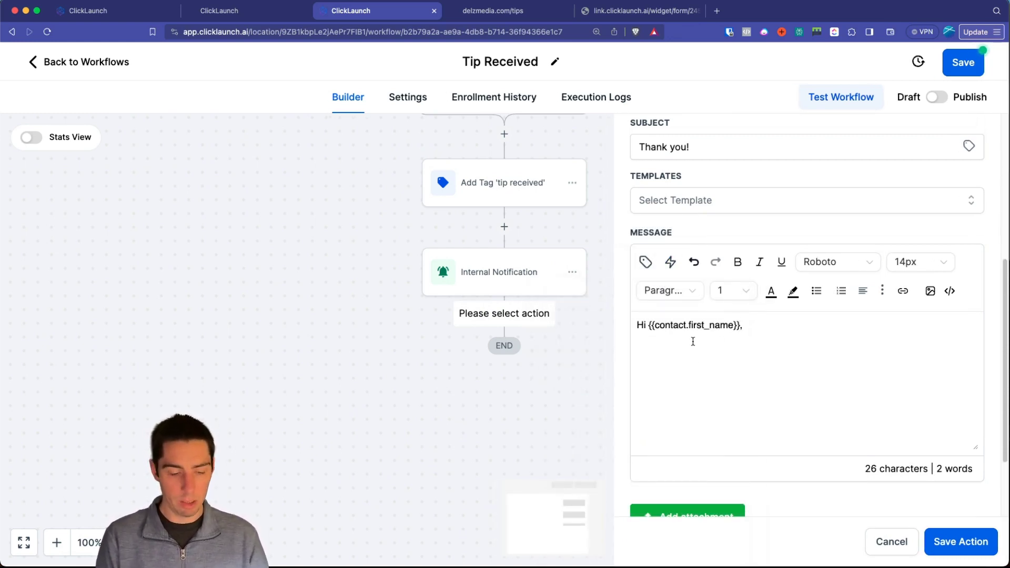
key("Return")
key("Return")
type("Thank you so much")
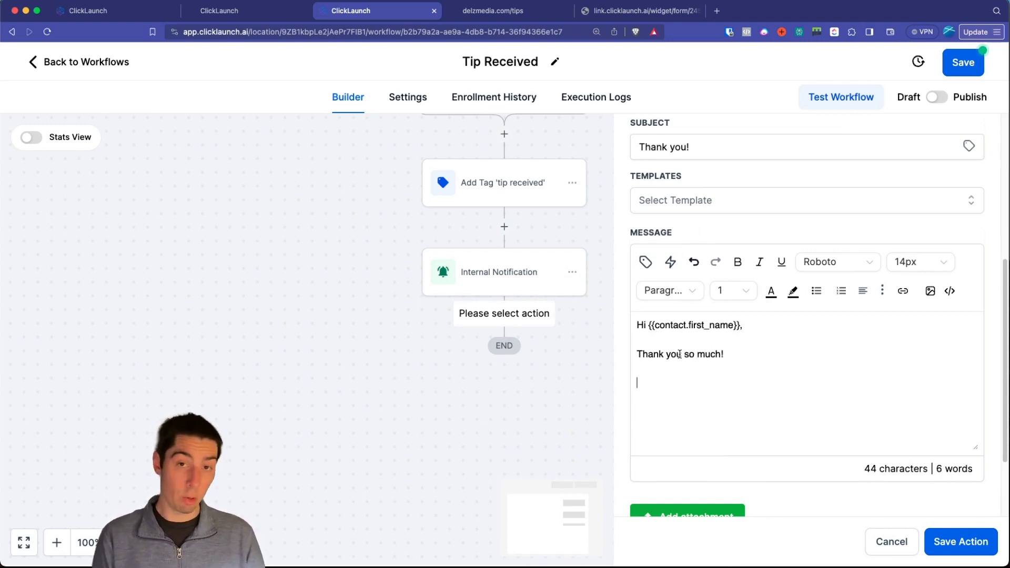
type("!")
key("Return")
key("Return")
type("Am")
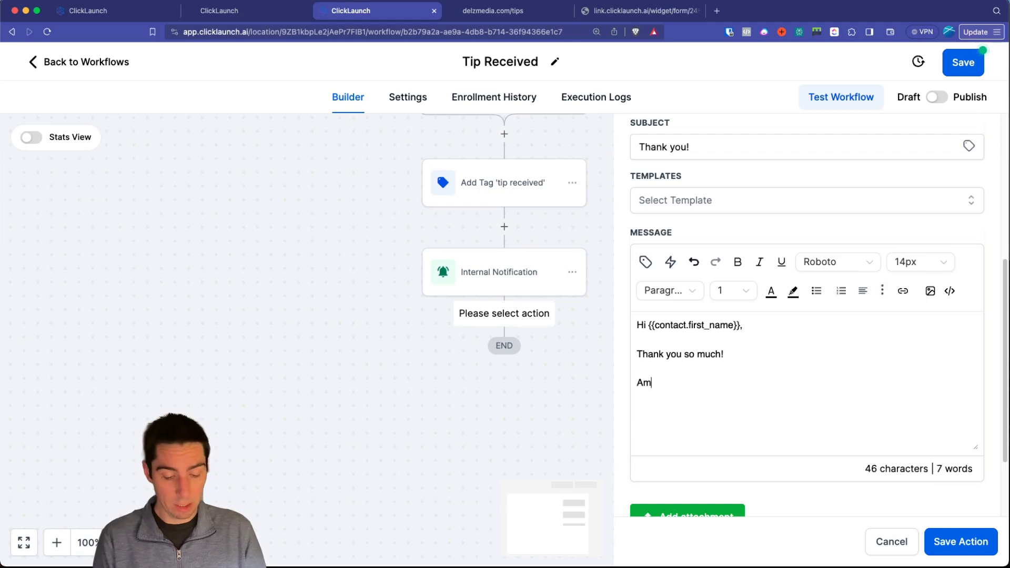
type("ount:")
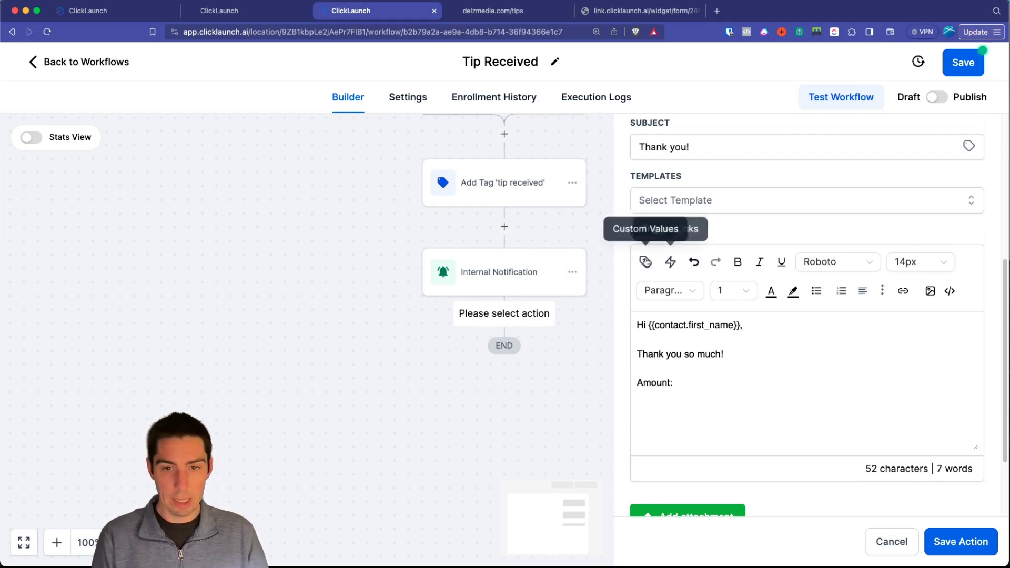
Step: Save the email, then copy the tip amount merge fields from the notification message
left_click(646, 262)
left_click(842, 403)
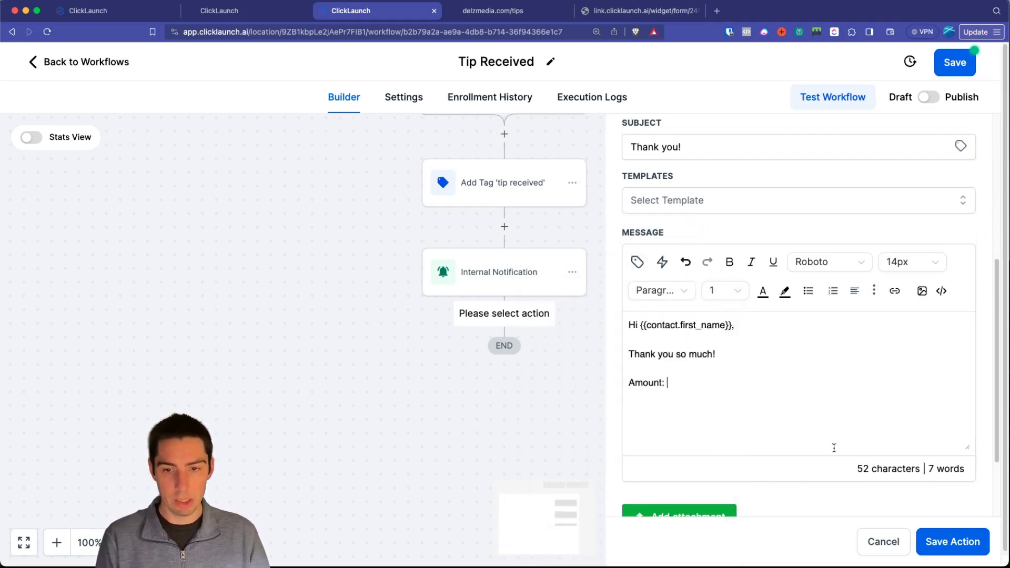
left_click(953, 541)
left_click(515, 286)
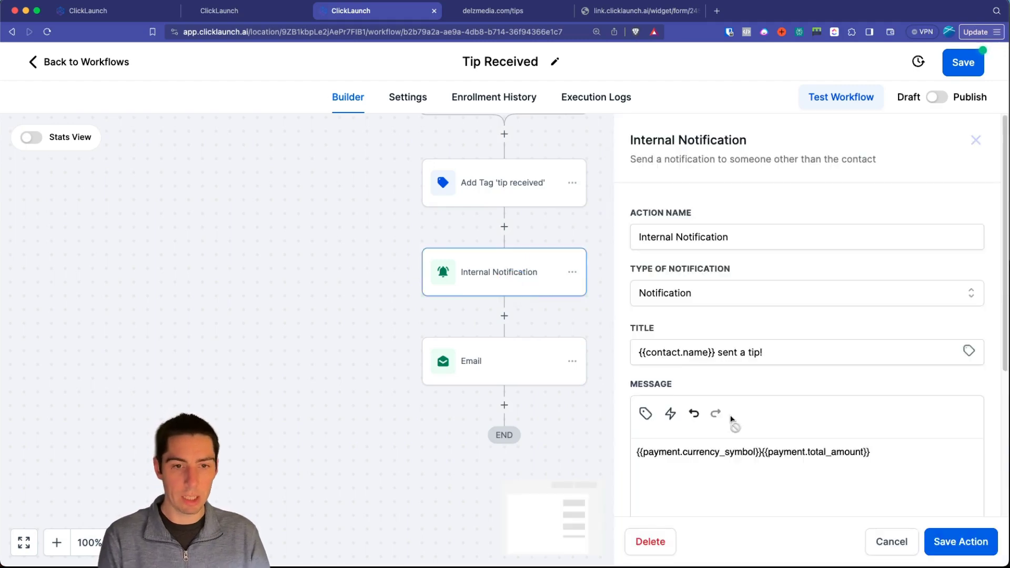
triple_click(806, 451)
key("cmd+c")
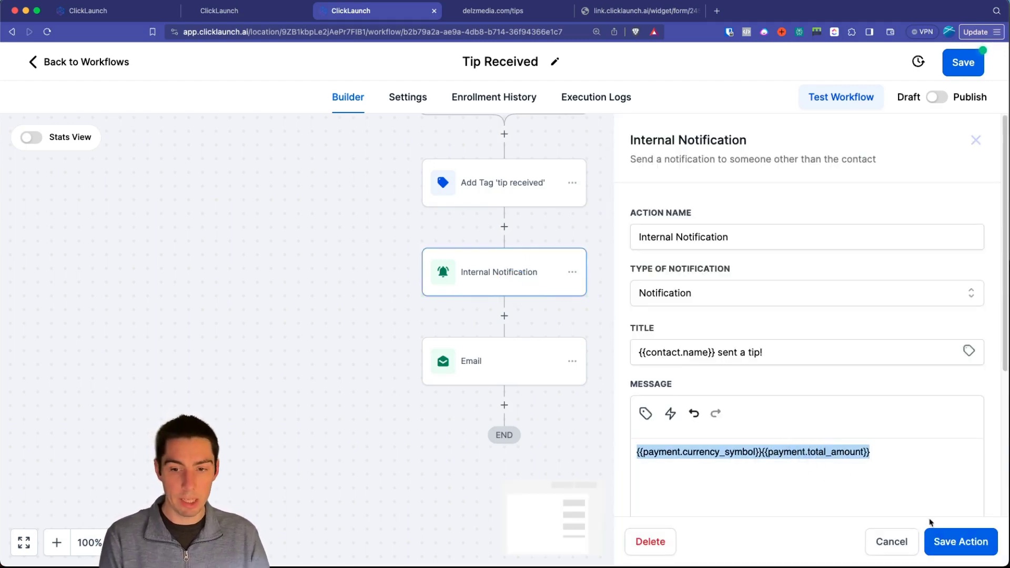
left_click(958, 539)
Step: Paste the tip amount after 'Amount:' in the email and add a 'Best regards,' sign-off
left_click(544, 365)
scroll(706, 411, "down", 8)
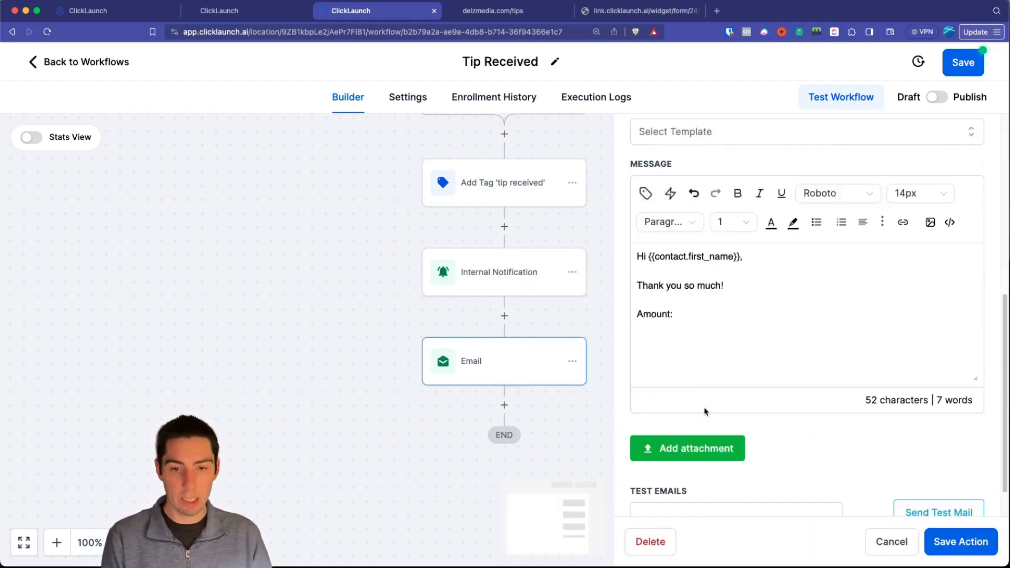
left_click(700, 281)
key("cmd+v")
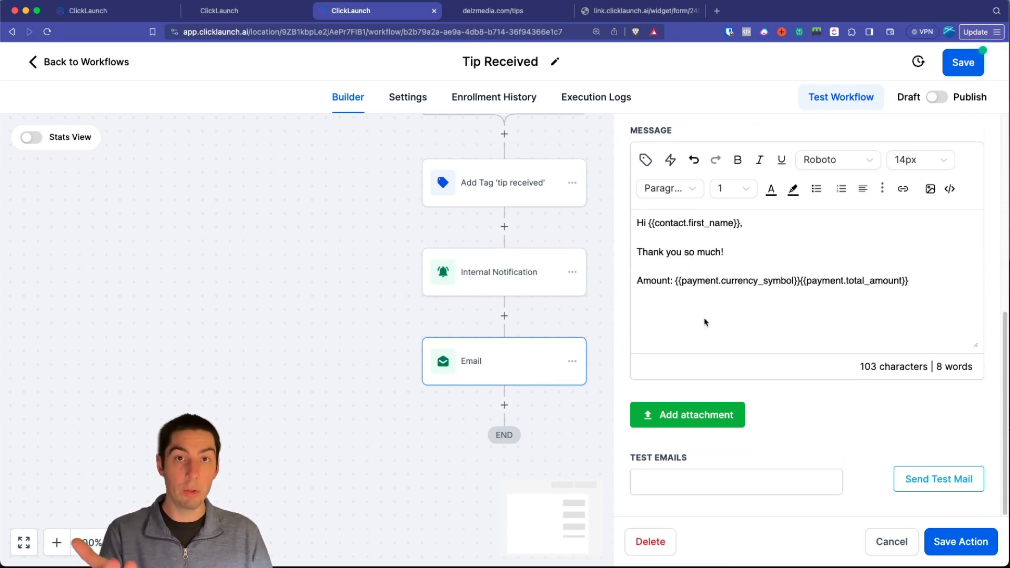
type("Best regards,")
key("Return")
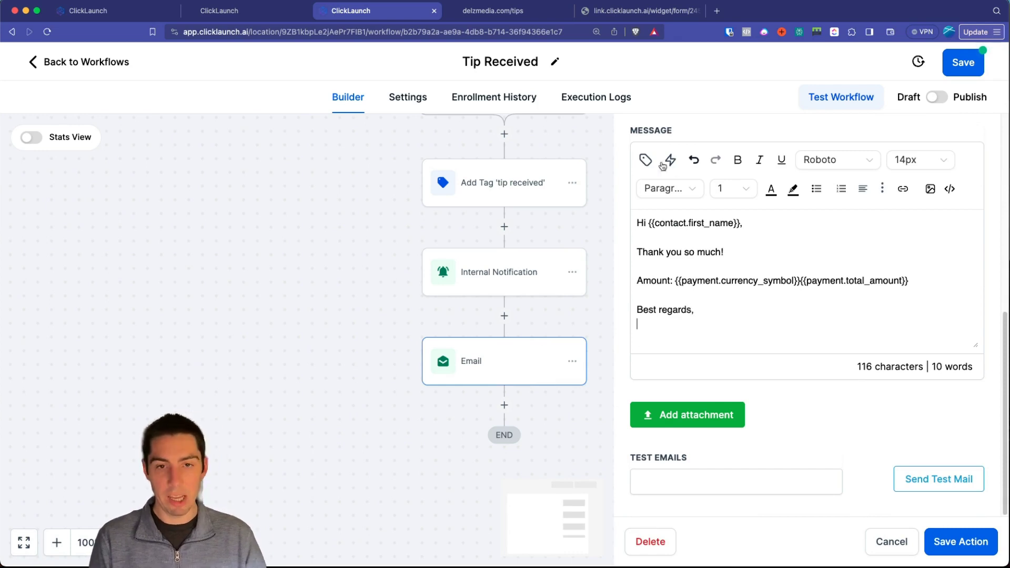
Step: Sign the email with the user's full name merge field and close the email settings
left_click(647, 160)
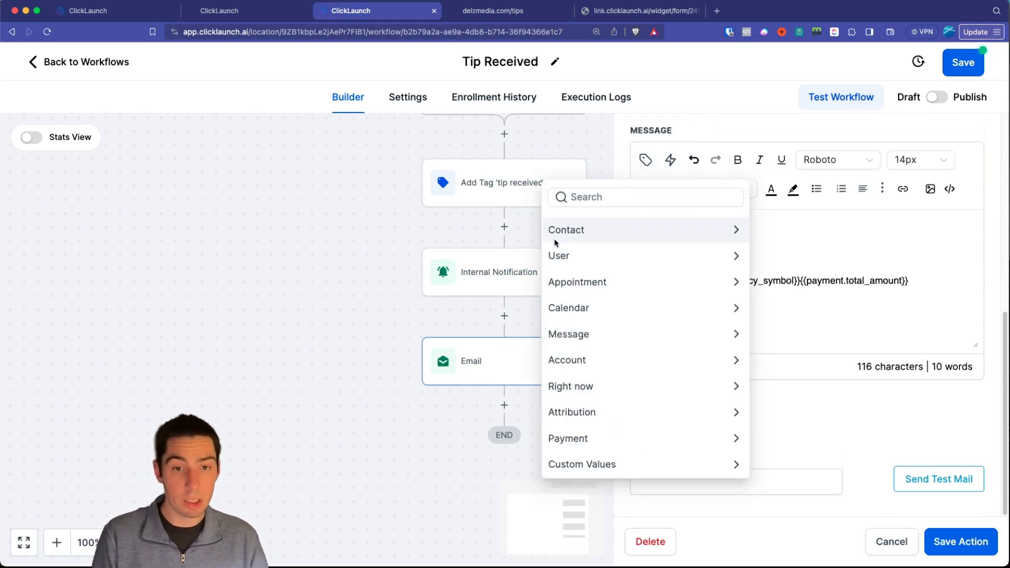
left_click(583, 438)
scroll(608, 417, "down", 1)
scroll(608, 417, "down", 3)
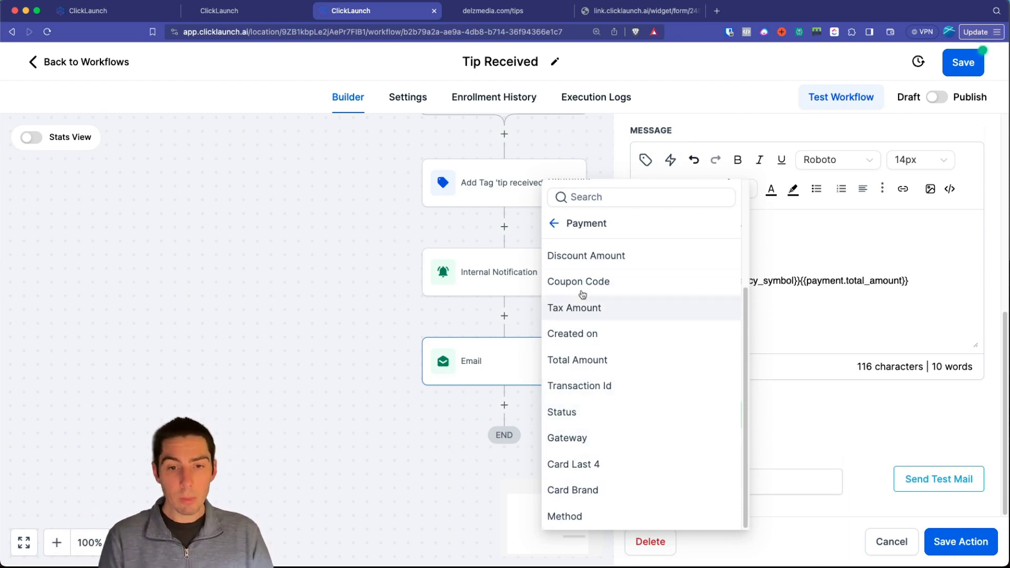
left_click(554, 224)
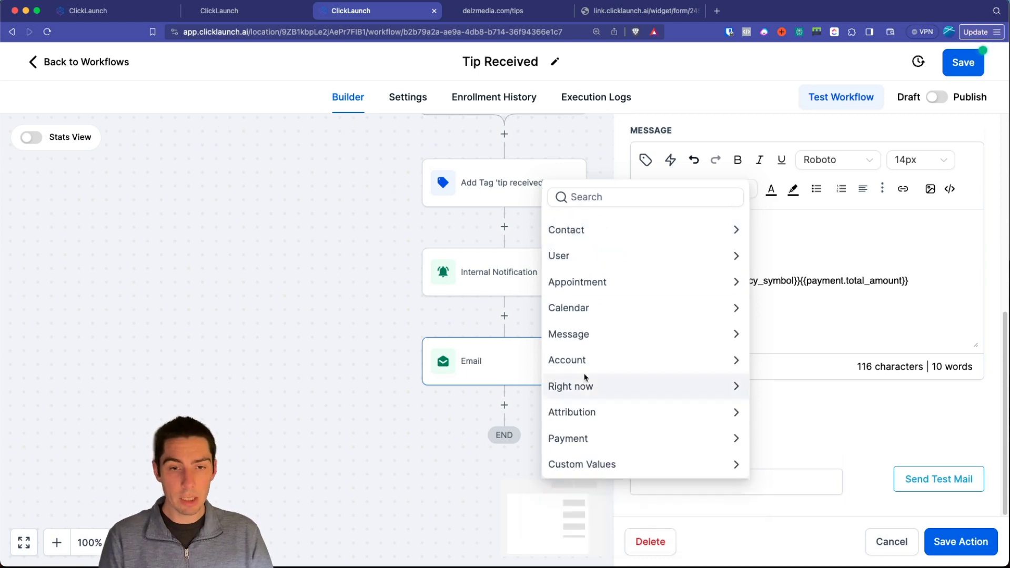
left_click(563, 256)
left_click(563, 260)
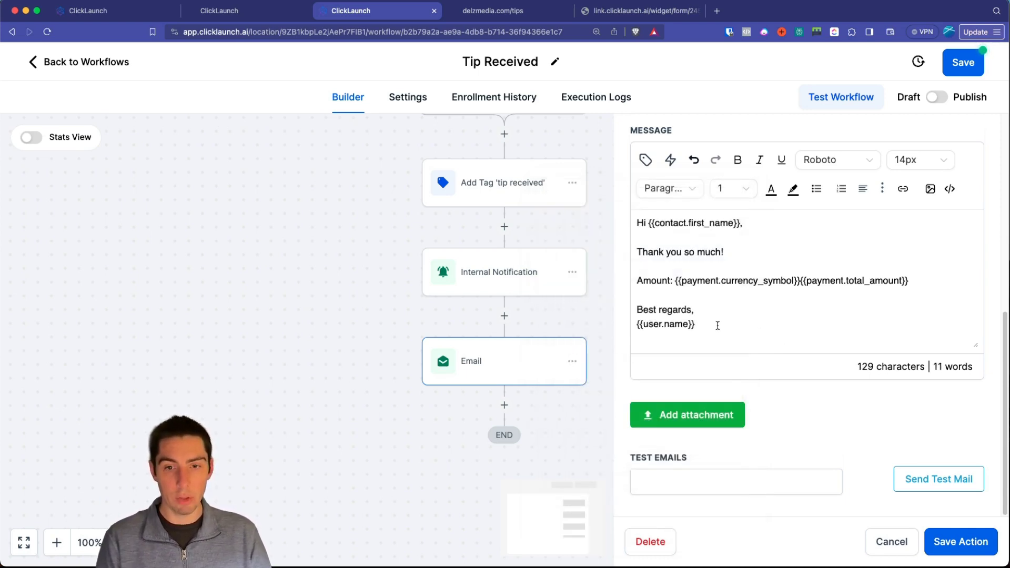
left_click(591, 352)
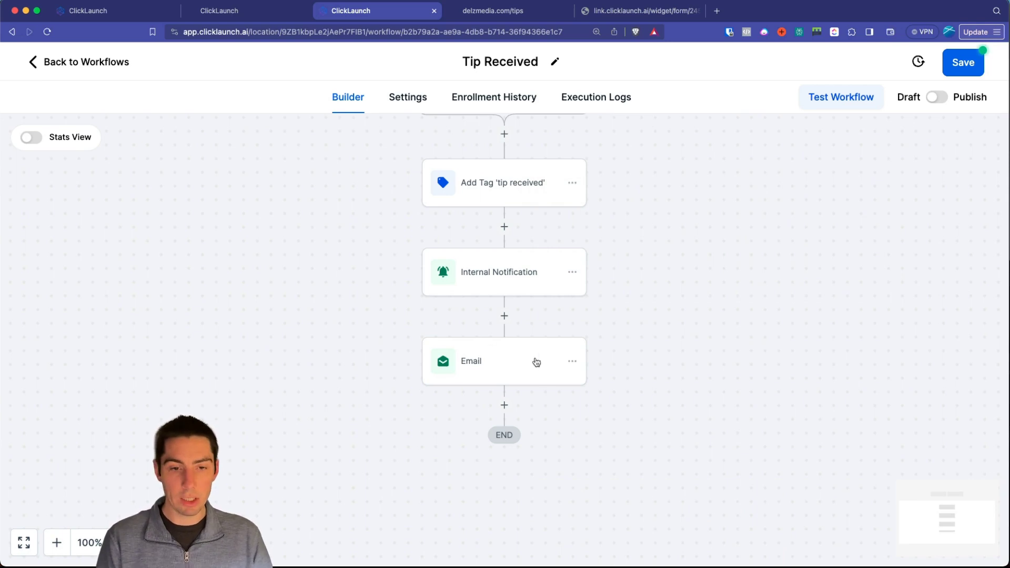
Step: Save the workflow and insert an If / Else condition between the notification and the email
left_click(957, 63)
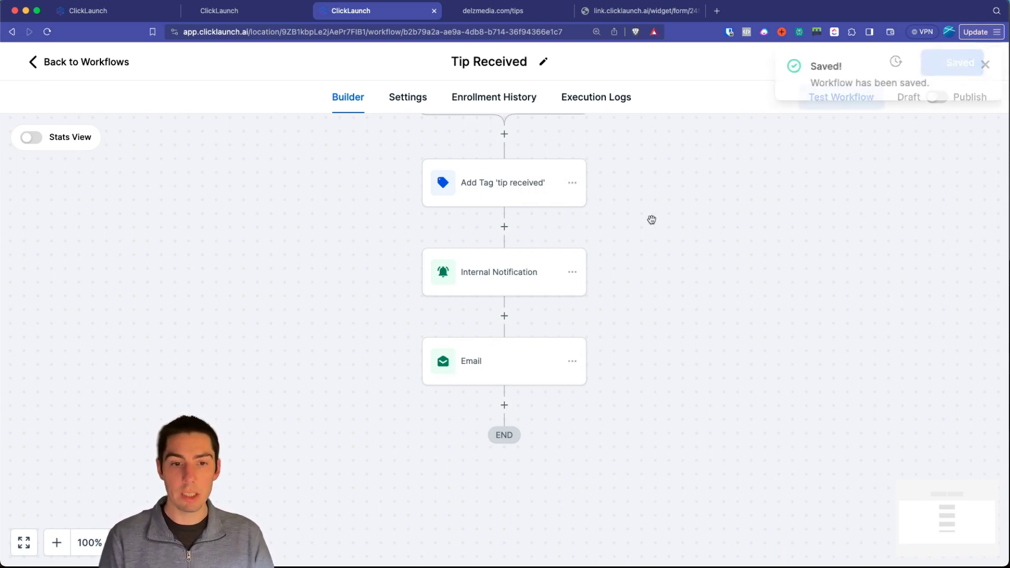
scroll(651, 227, "up", 2)
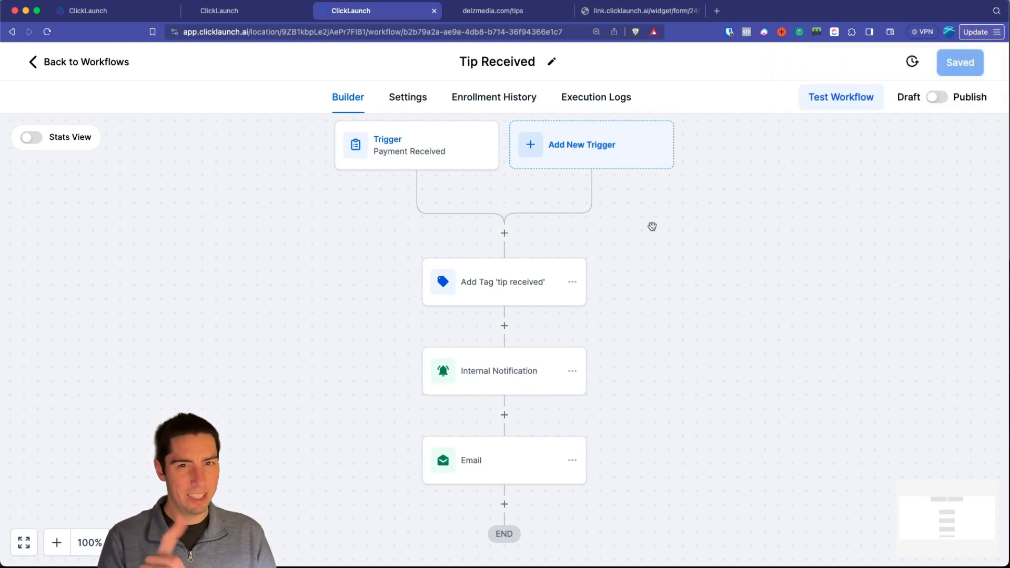
left_click(505, 415)
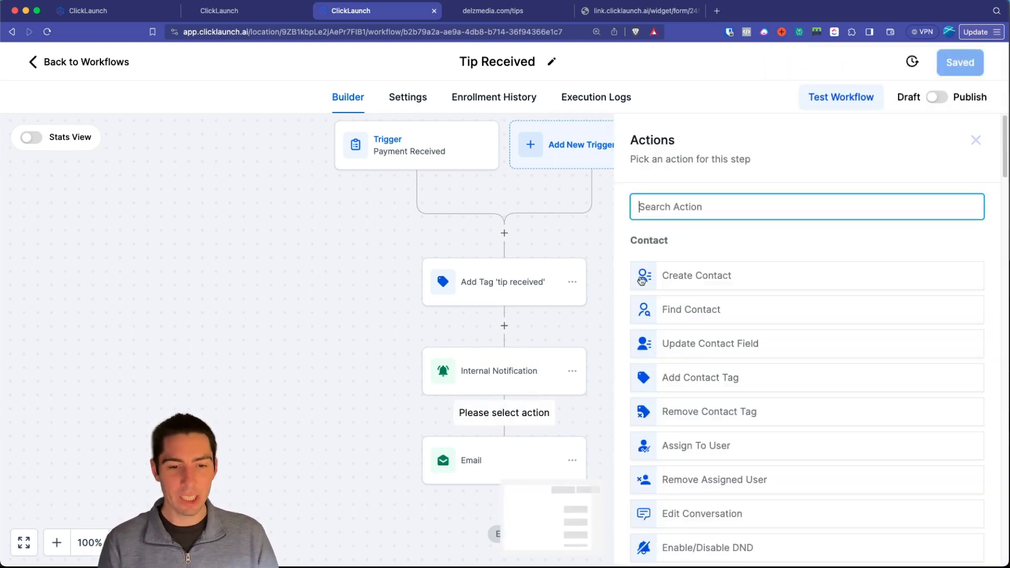
type("if")
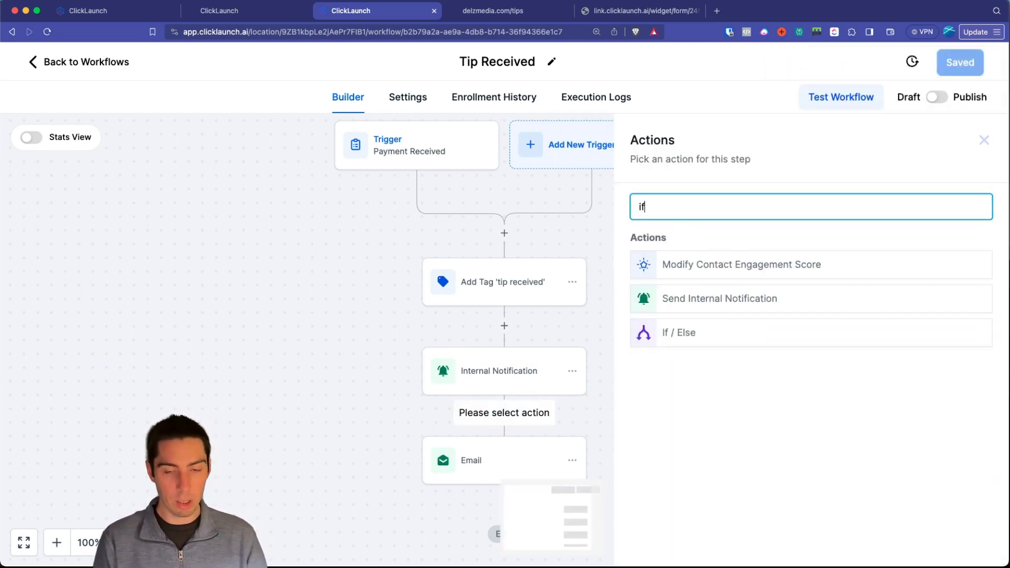
left_click(686, 334)
scroll(505, 350, "down", 2)
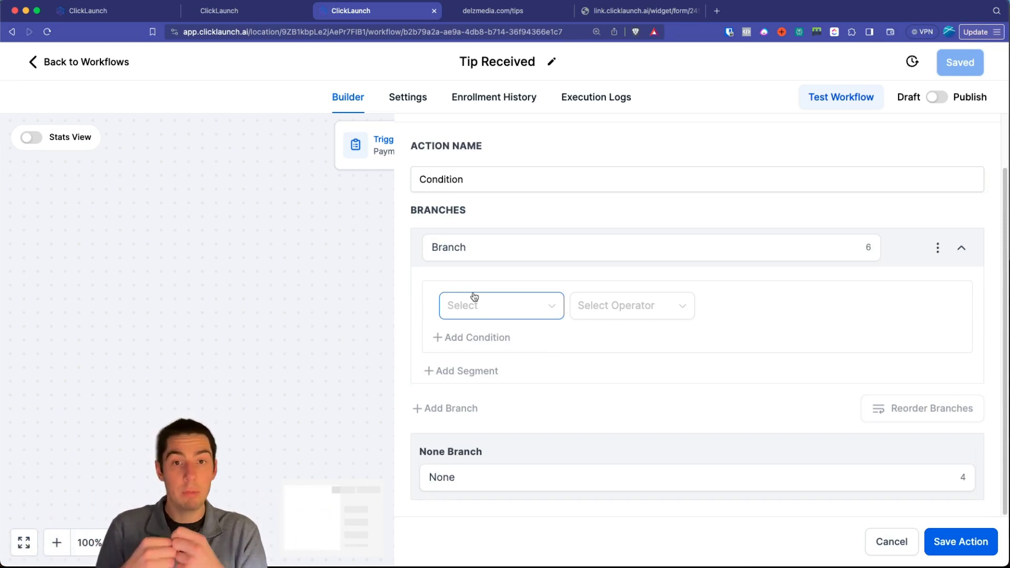
Step: Set the condition to payment Amount greater than or equal to 100
left_click(495, 304)
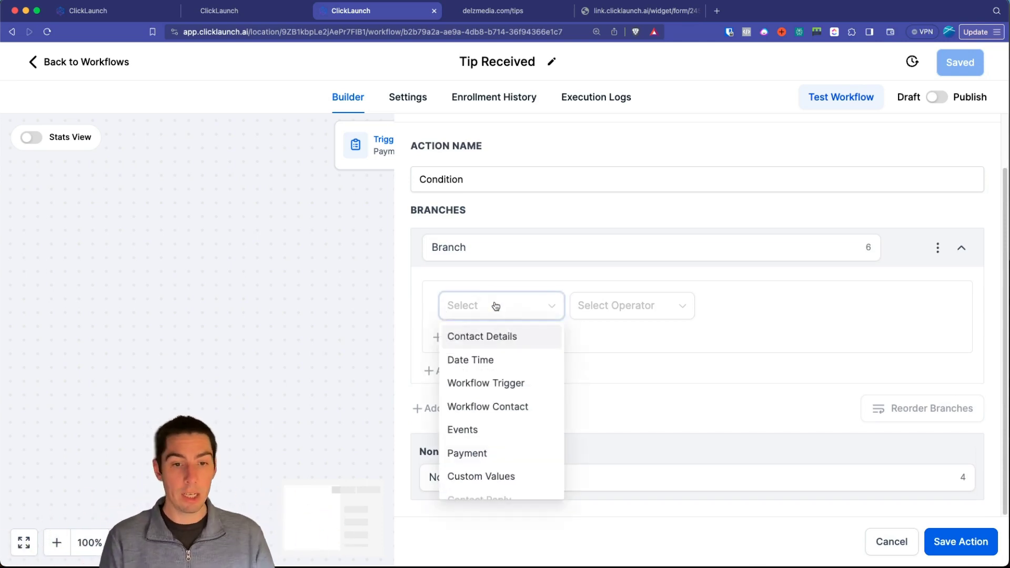
left_click(472, 454)
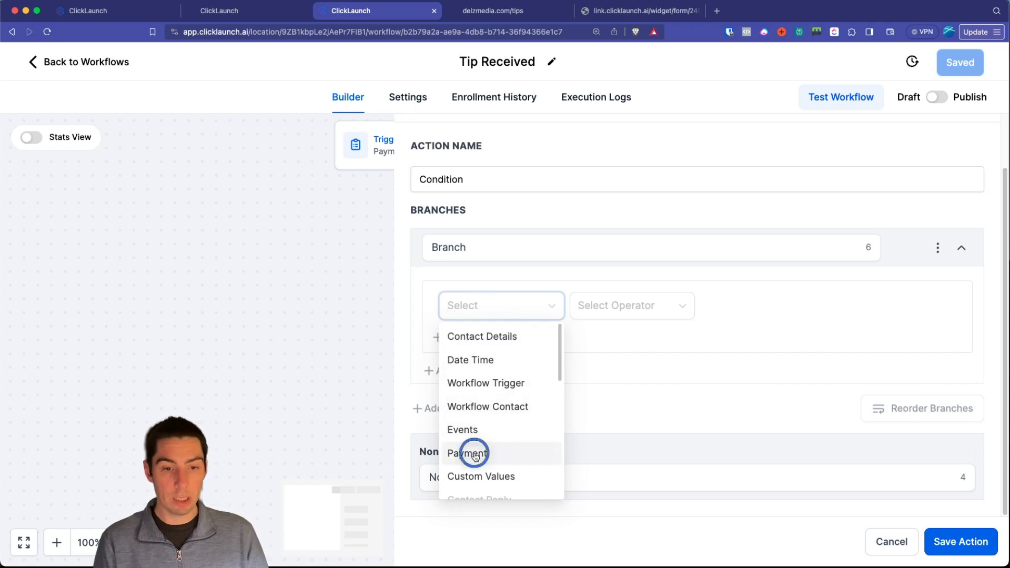
scroll(472, 455, "down", 1)
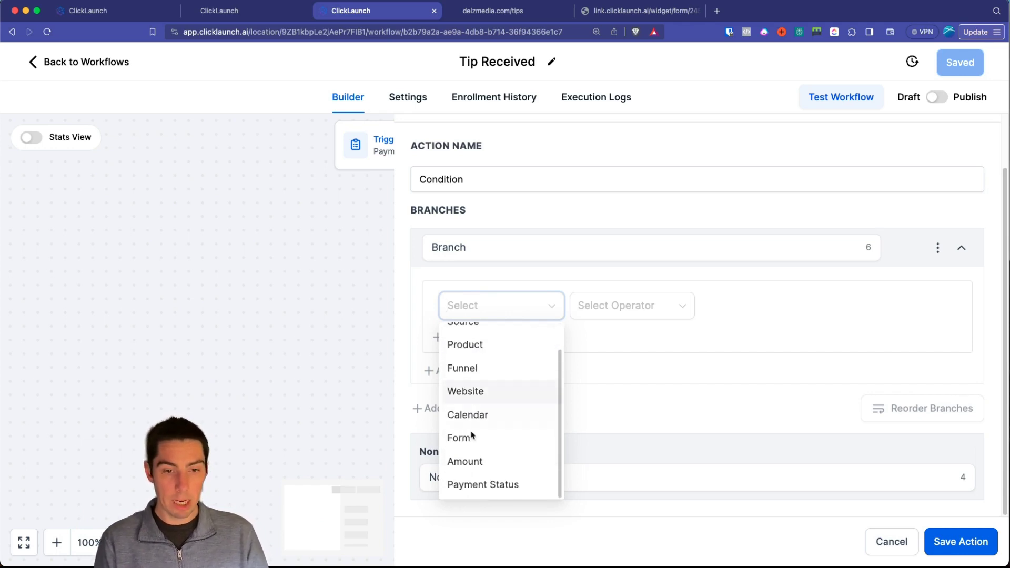
left_click(467, 460)
left_click(612, 406)
left_click(738, 314)
type("100")
Step: Rename the first branch '>$100', apply the condition, and review the branches on the canvas
double_click(453, 240)
type(">")
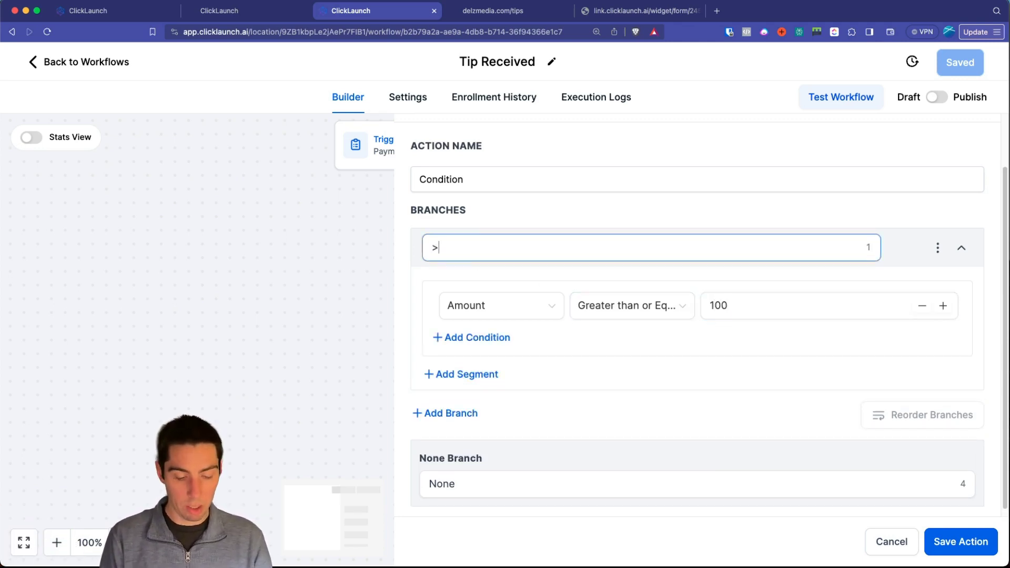
type("$100")
left_click(902, 541)
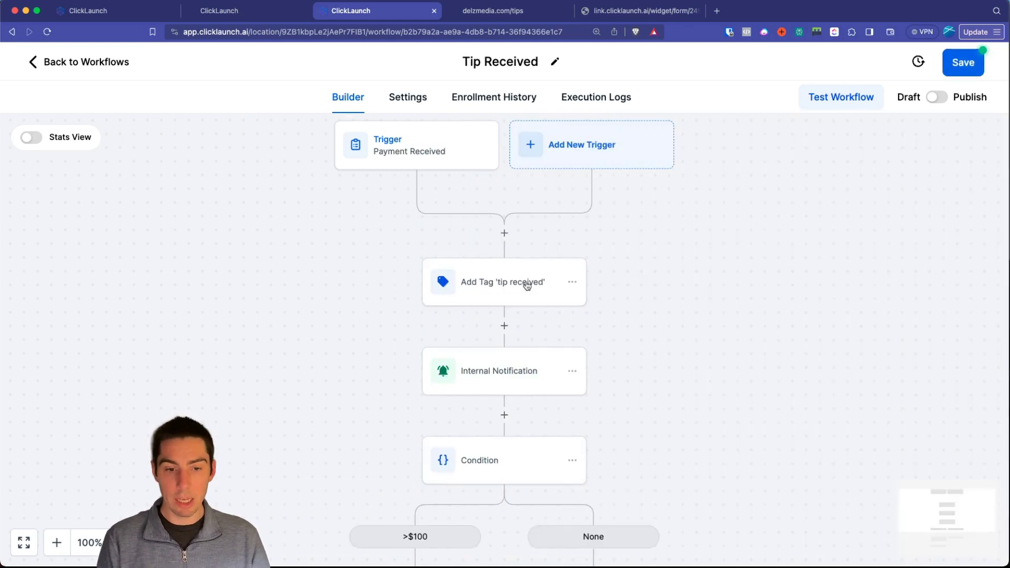
scroll(521, 285, "down", 3)
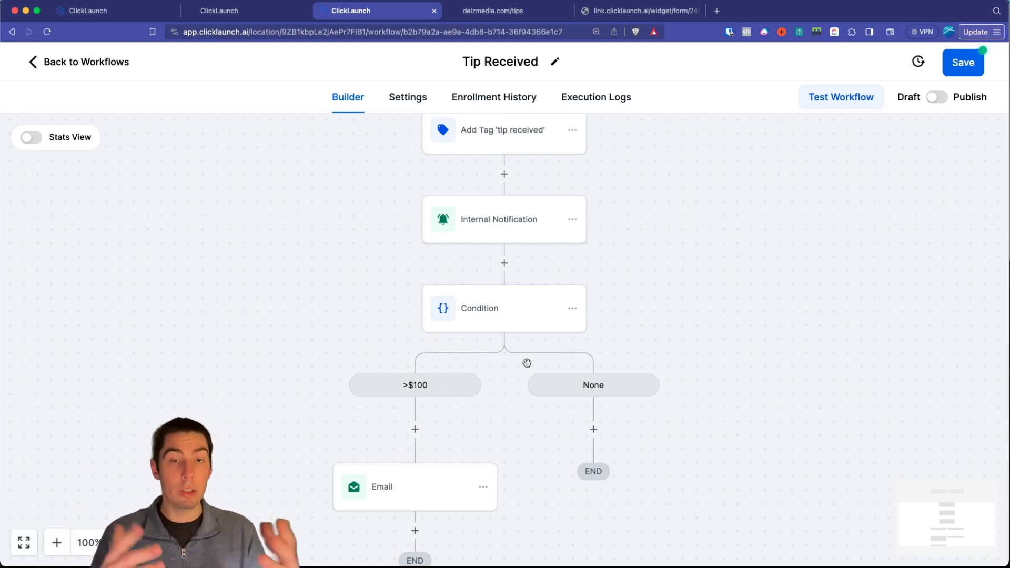
scroll(633, 253, "up", 5)
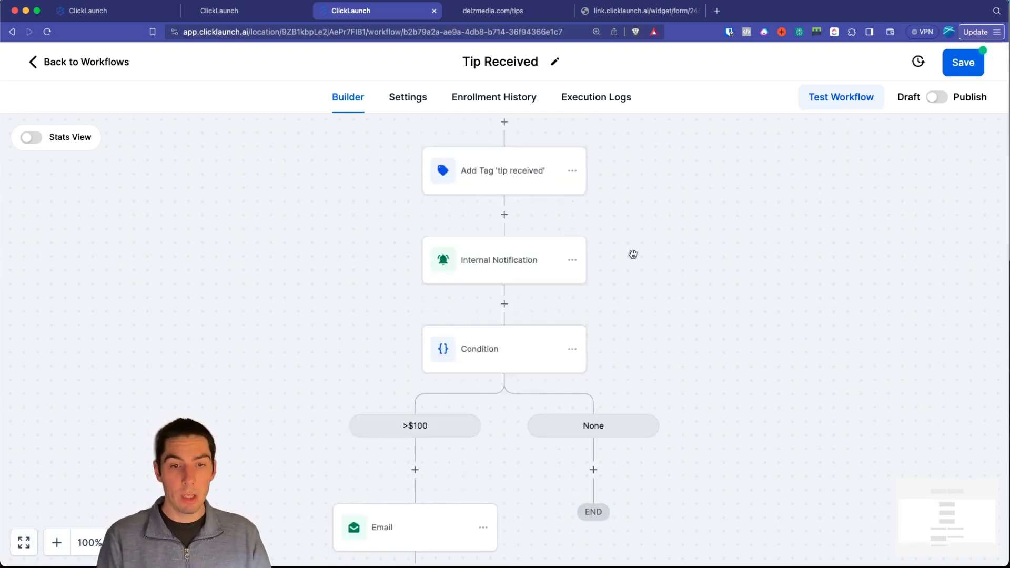
scroll(635, 257, "down", 2)
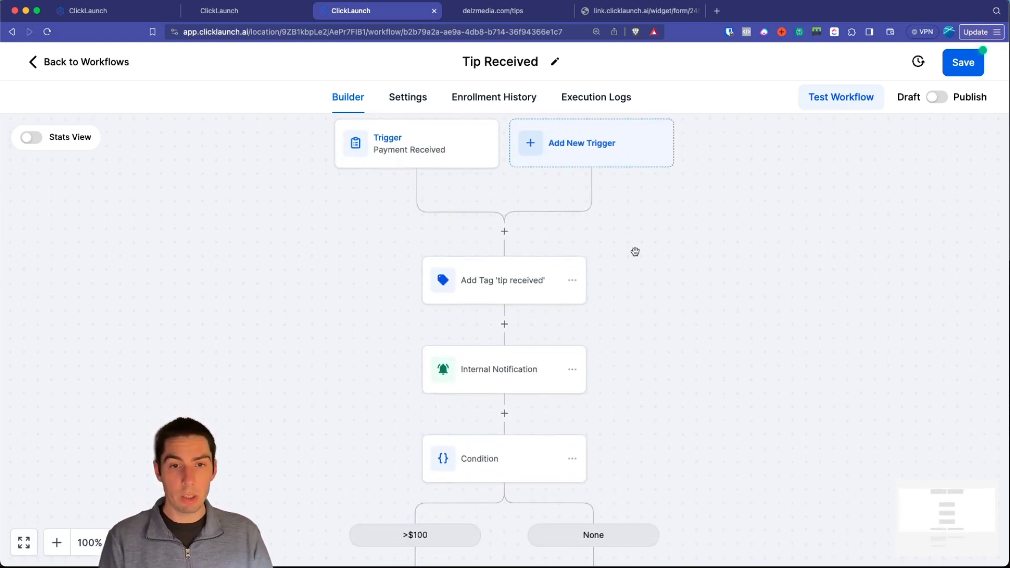
Step: Turn on Allow re-entry in Settings, switch the workflow to Publish, save, and return to Builder
left_click(408, 99)
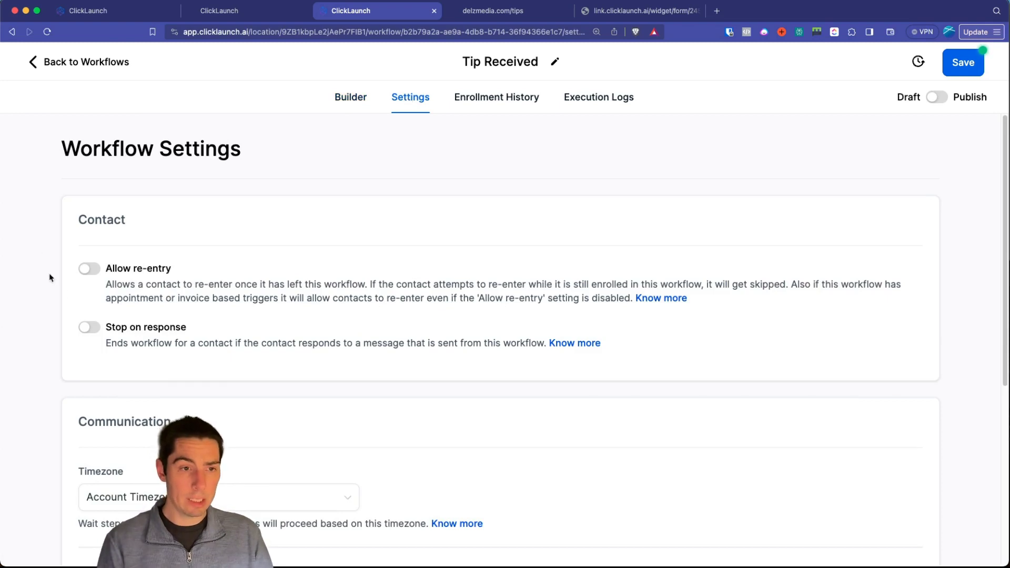
left_click(93, 271)
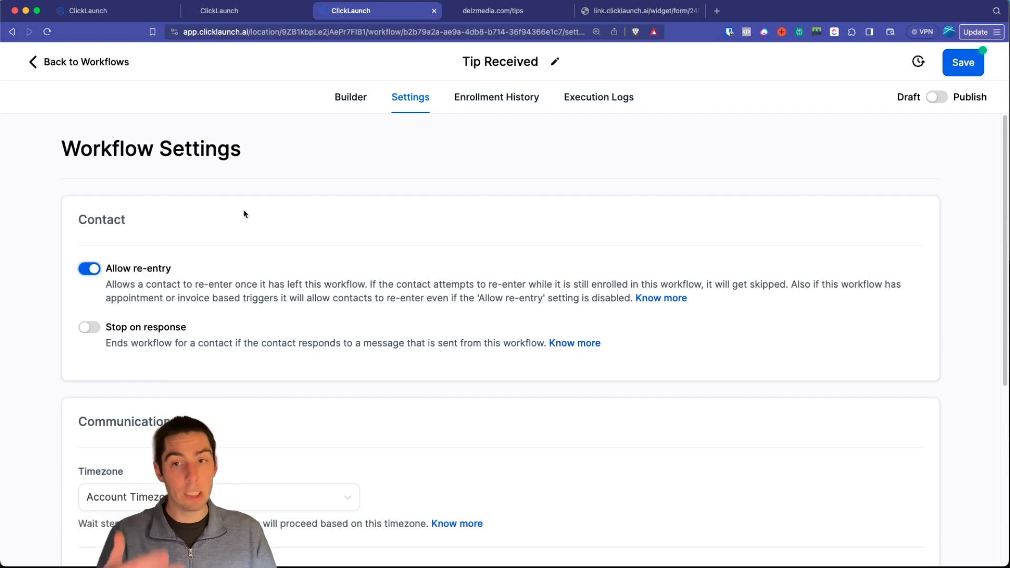
left_click(937, 96)
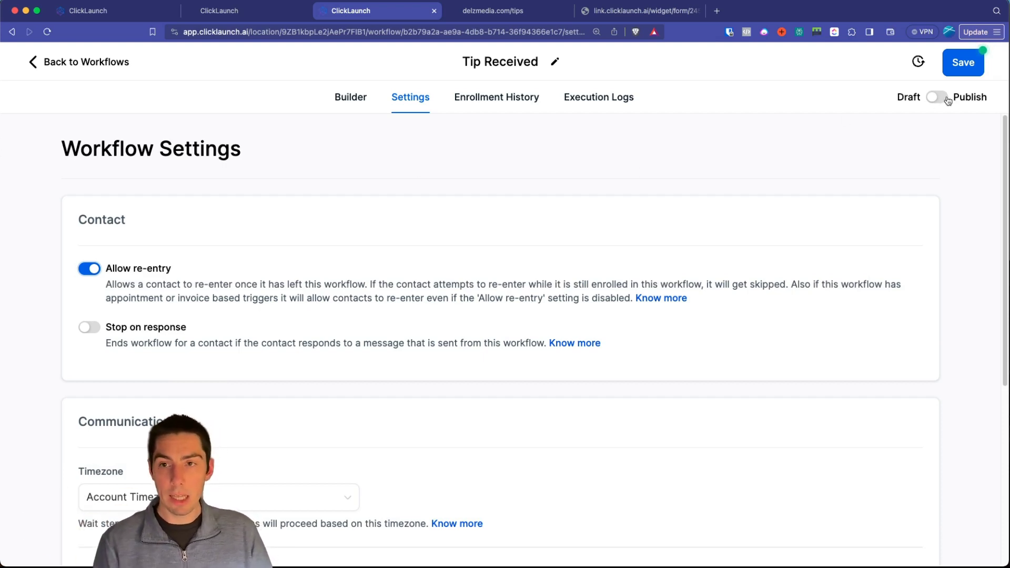
left_click(959, 68)
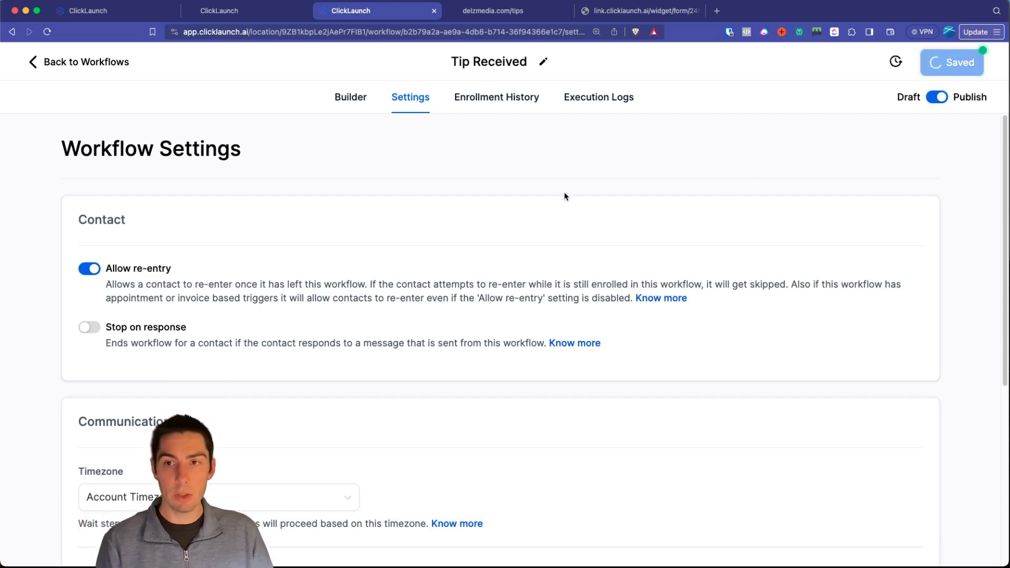
left_click(348, 98)
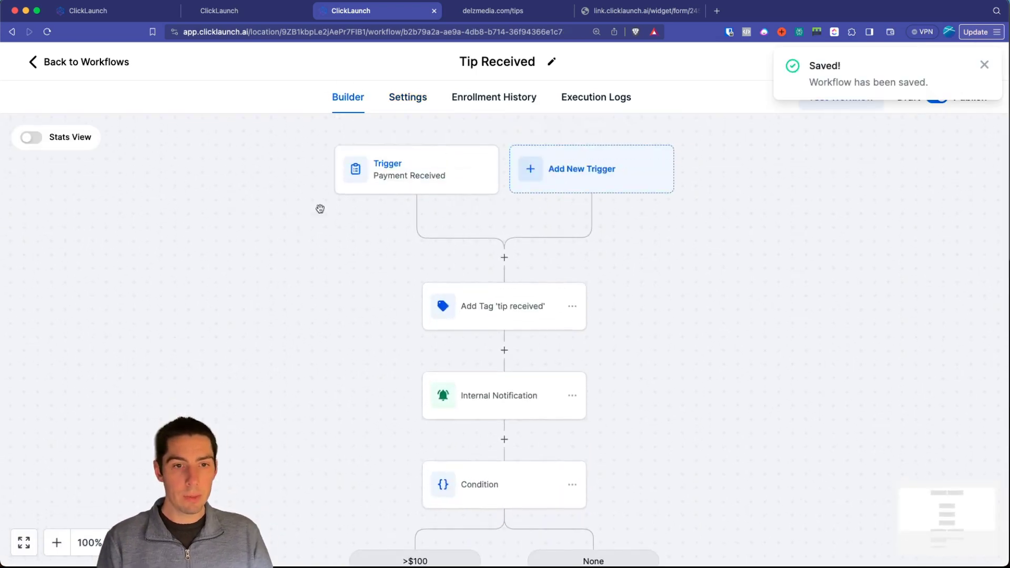
Step: On the tip form, autofill the first name and email, and enter a custom tip of 5
left_click(493, 10)
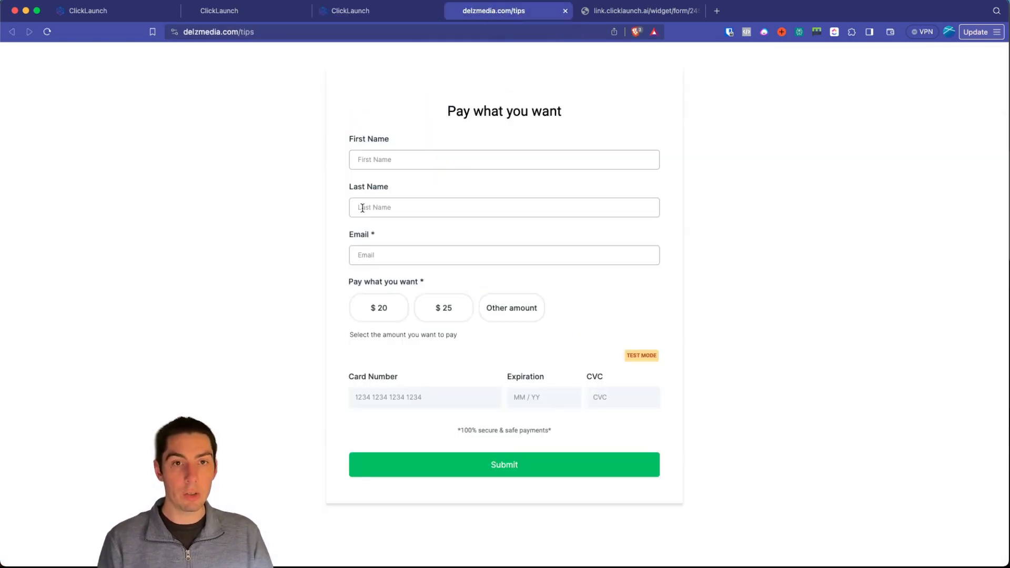
left_click(369, 164)
left_click(418, 183)
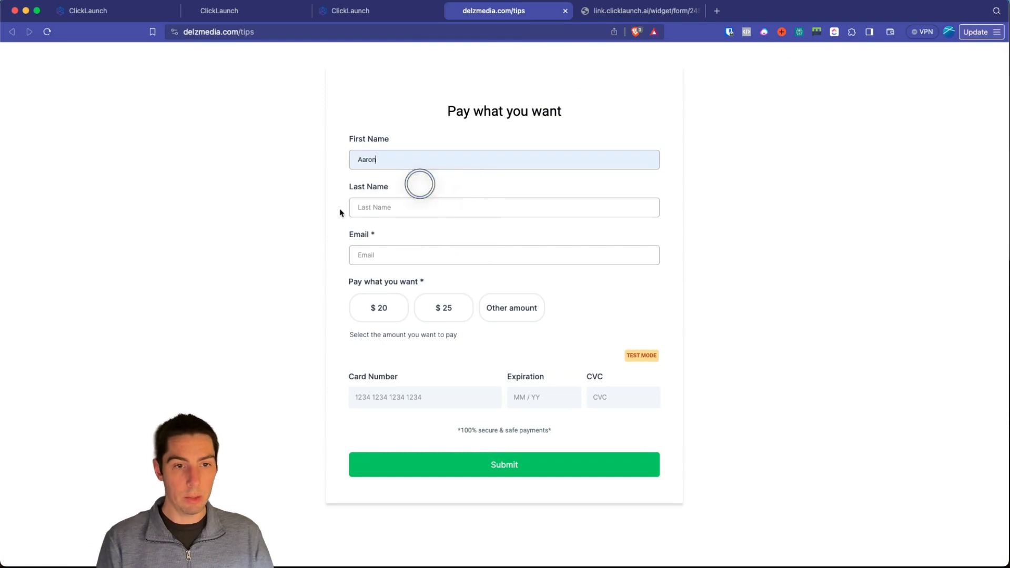
left_click(354, 260)
left_click(360, 279)
left_click(507, 311)
type("5")
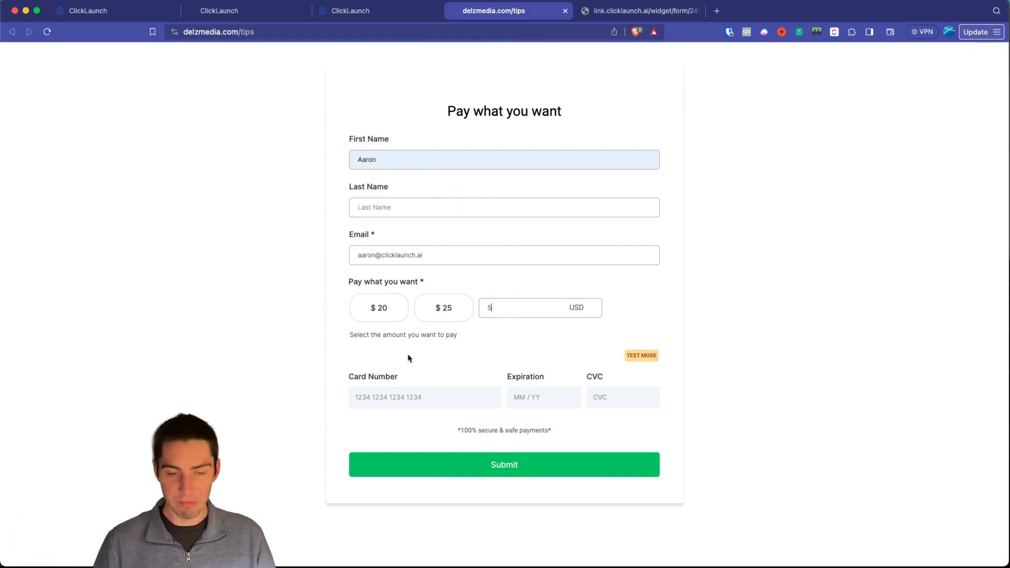
Step: Enter the test card number, expiry date and security code, then submit the tip
left_click(365, 398)
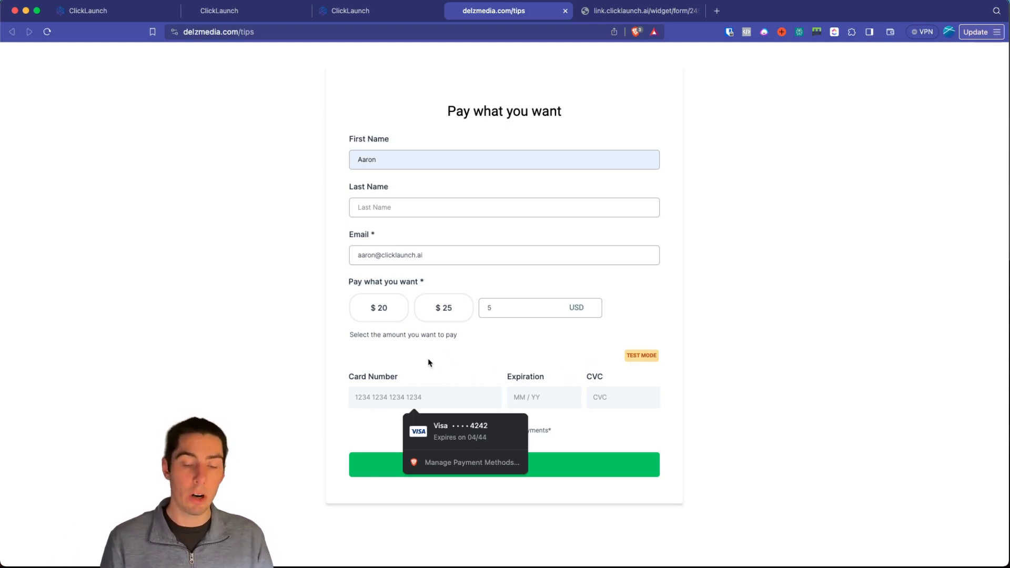
type("4242 4242 4242 4242")
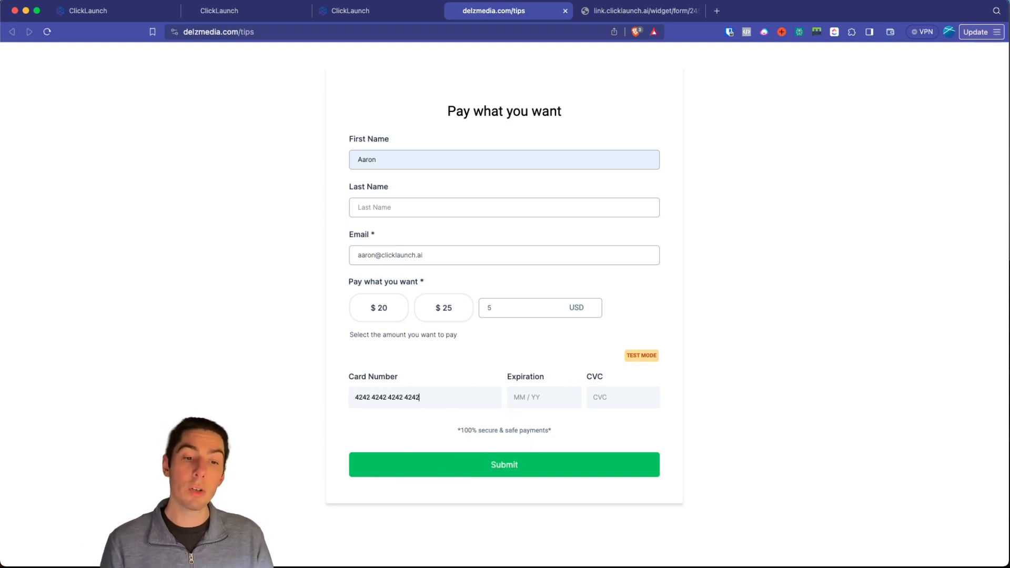
left_click(521, 399)
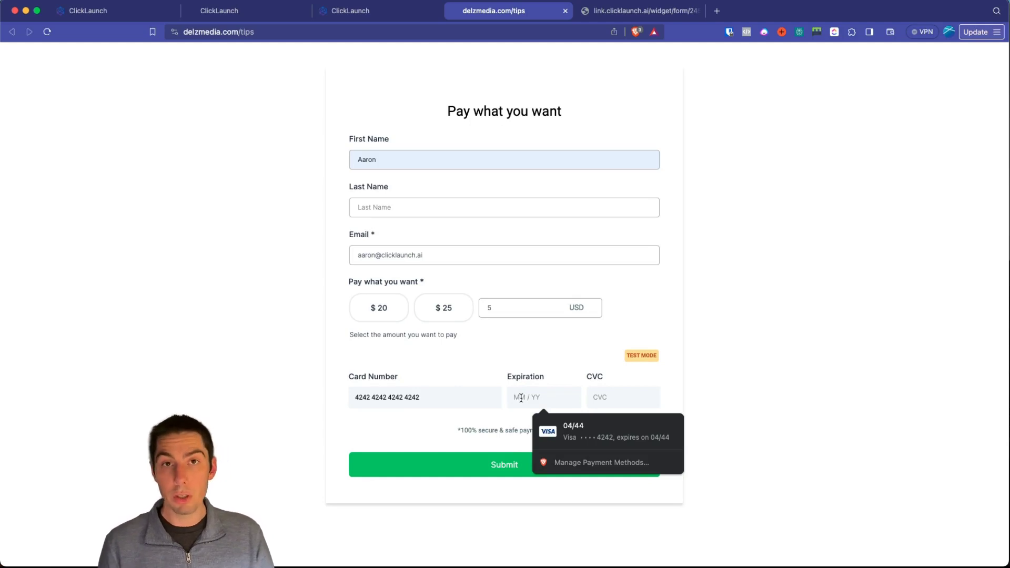
type("12/25")
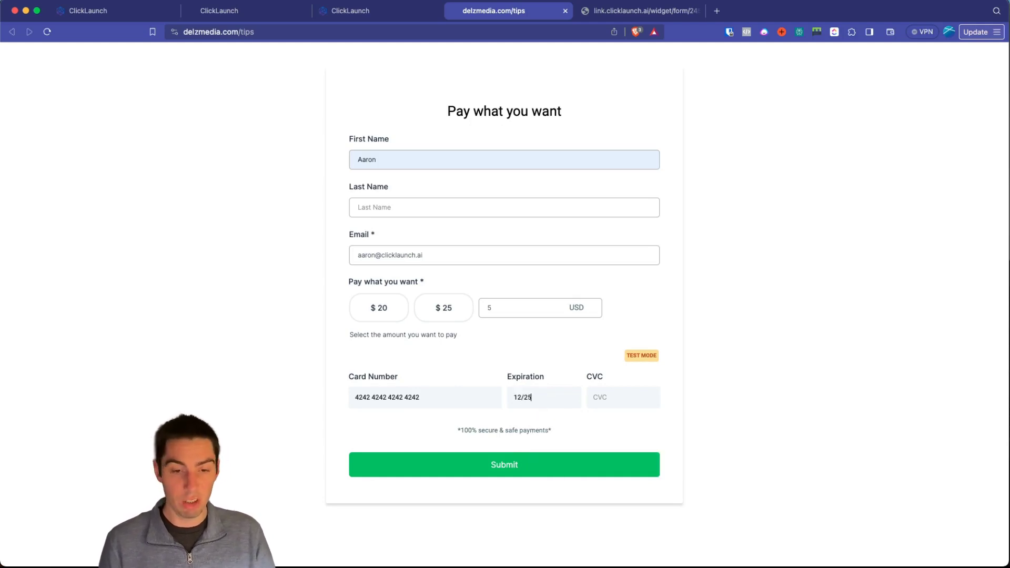
left_click(615, 399)
type("444")
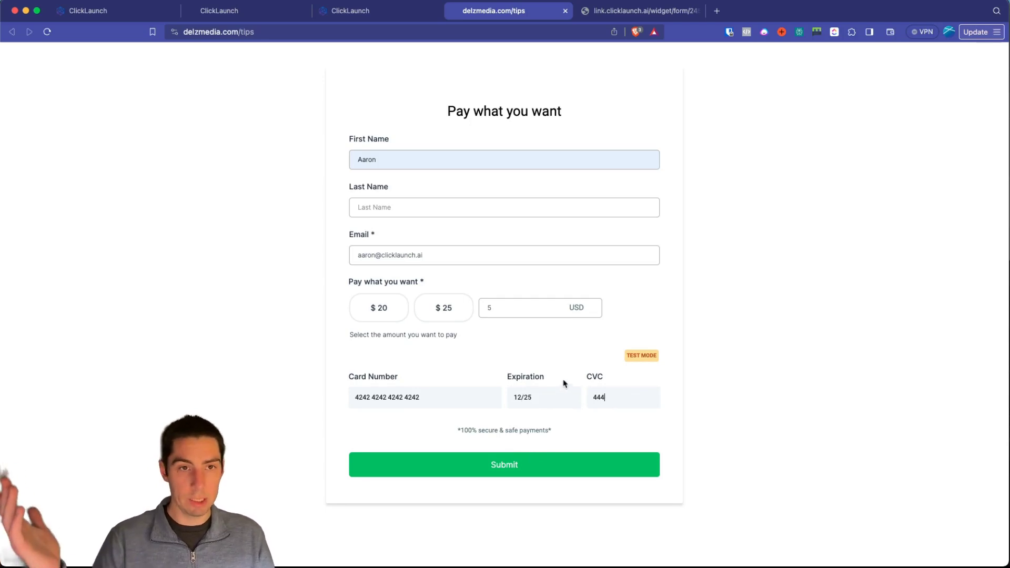
left_click(502, 466)
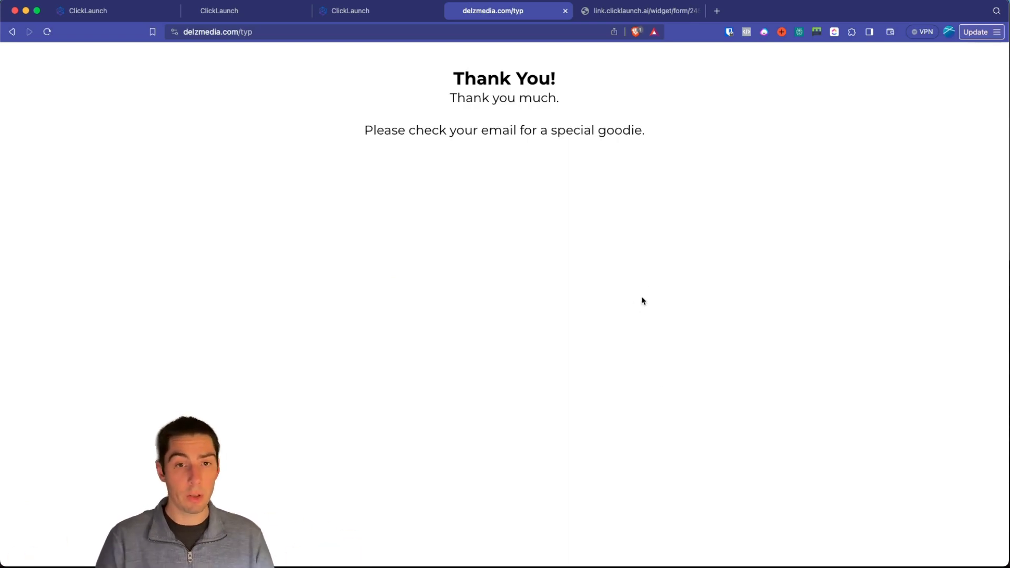
Step: Check Tip Received's Enrollment History for the test tipper's finished run, then review the canvas
left_click(395, 16)
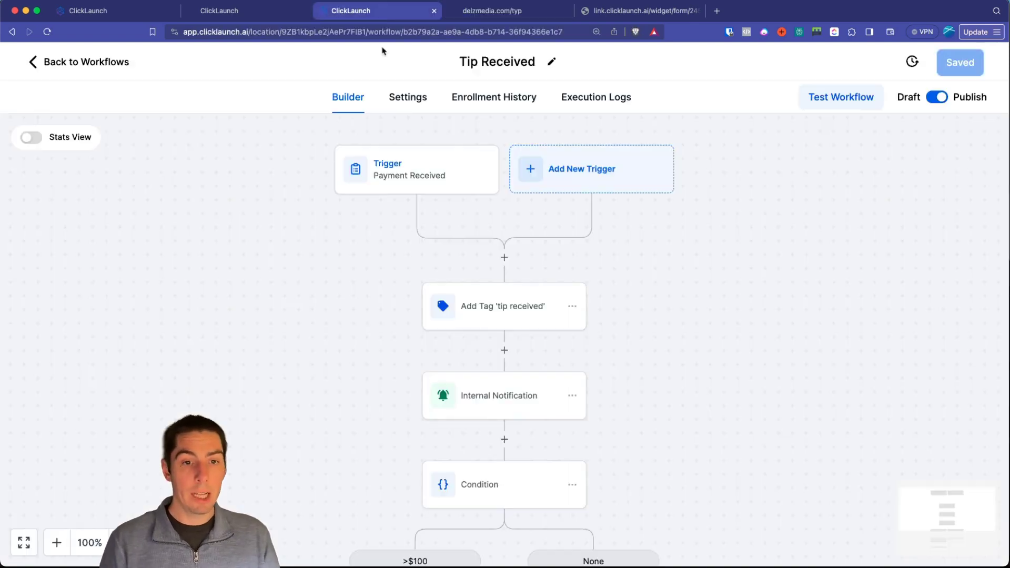
left_click(506, 100)
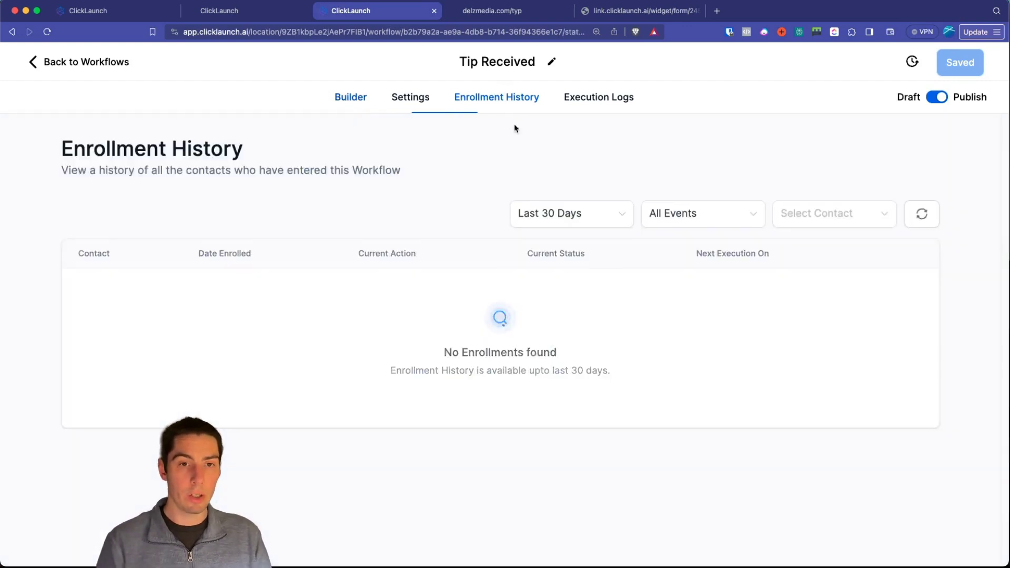
left_click(348, 100)
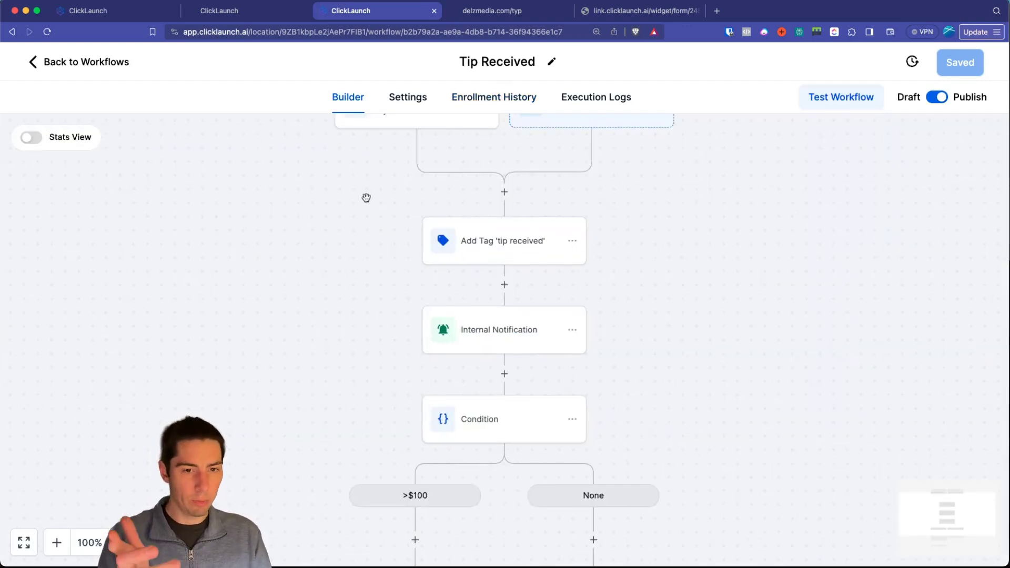
scroll(370, 200, "down", 5)
scroll(379, 199, "up", 8)
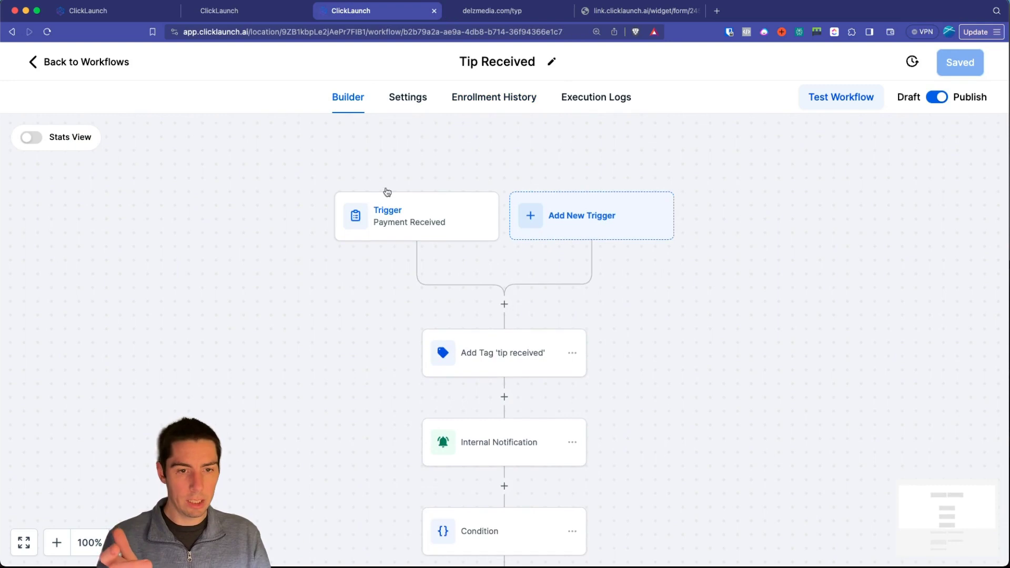
left_click(492, 100)
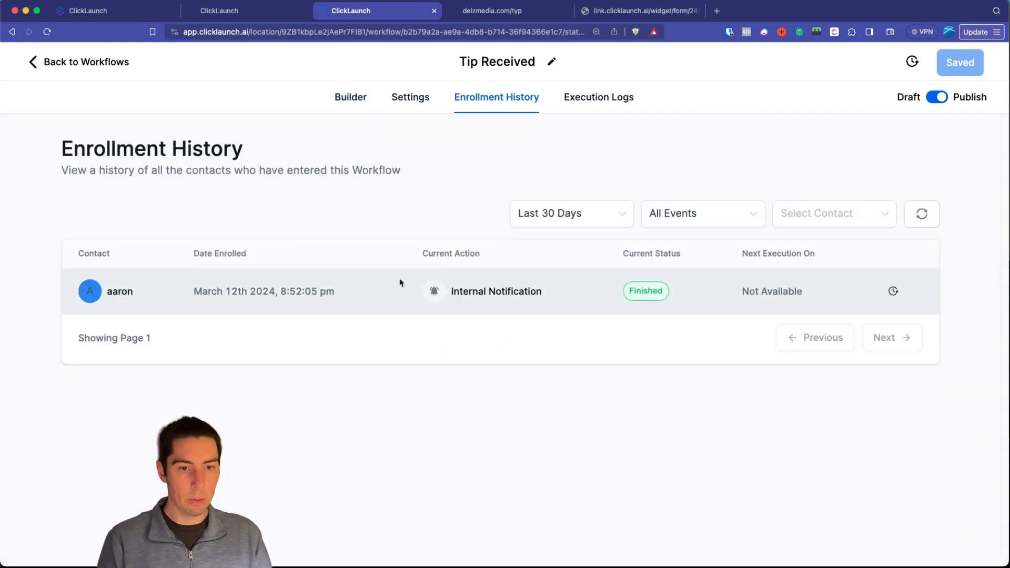
left_click(354, 100)
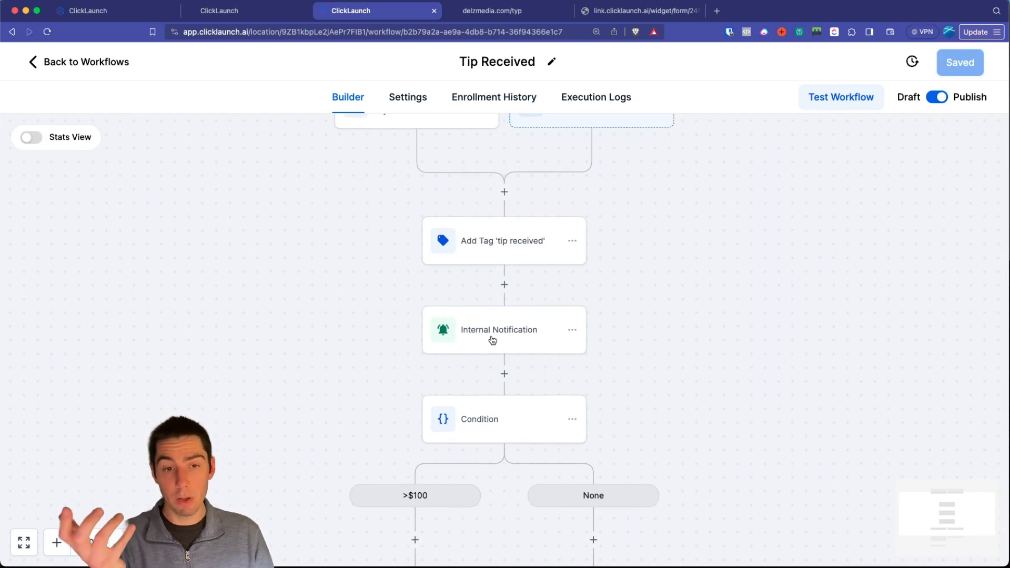
scroll(493, 340, "down", 5)
scroll(347, 211, "up", 2)
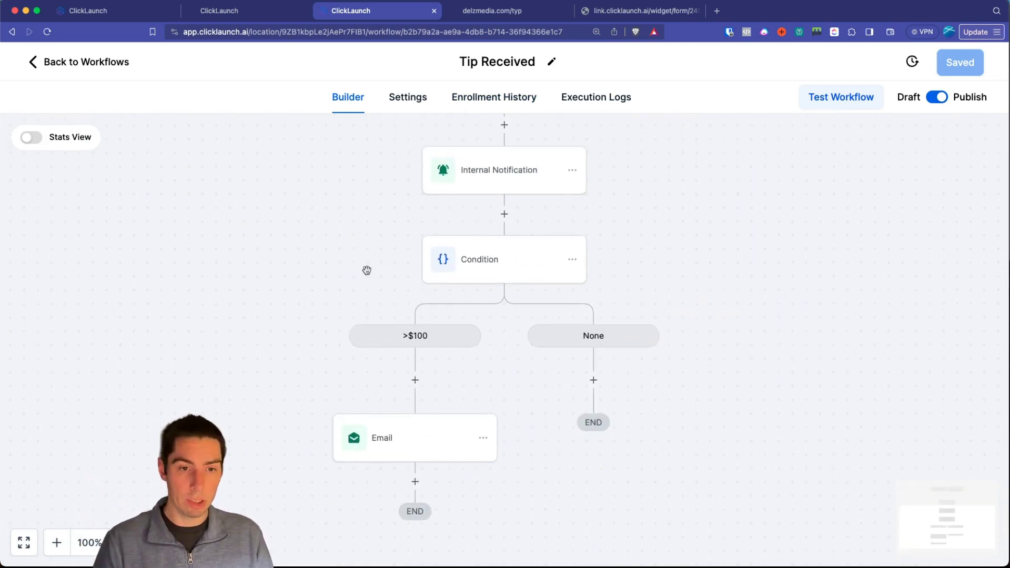